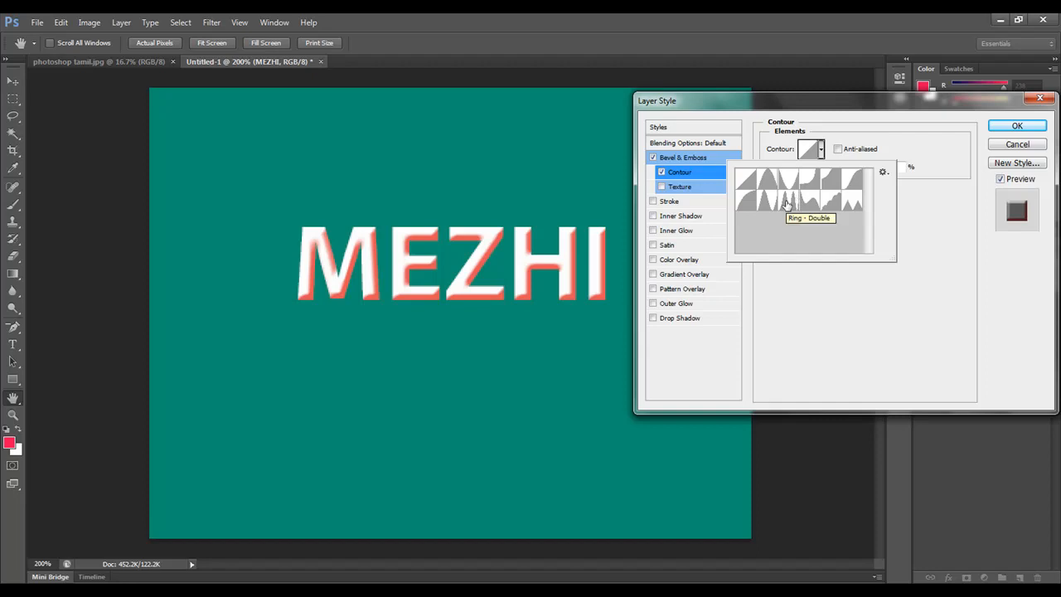
Step: Try the Ring - Double contour and two other contour presets on the MEZHI text's bevel
left_click(787, 203)
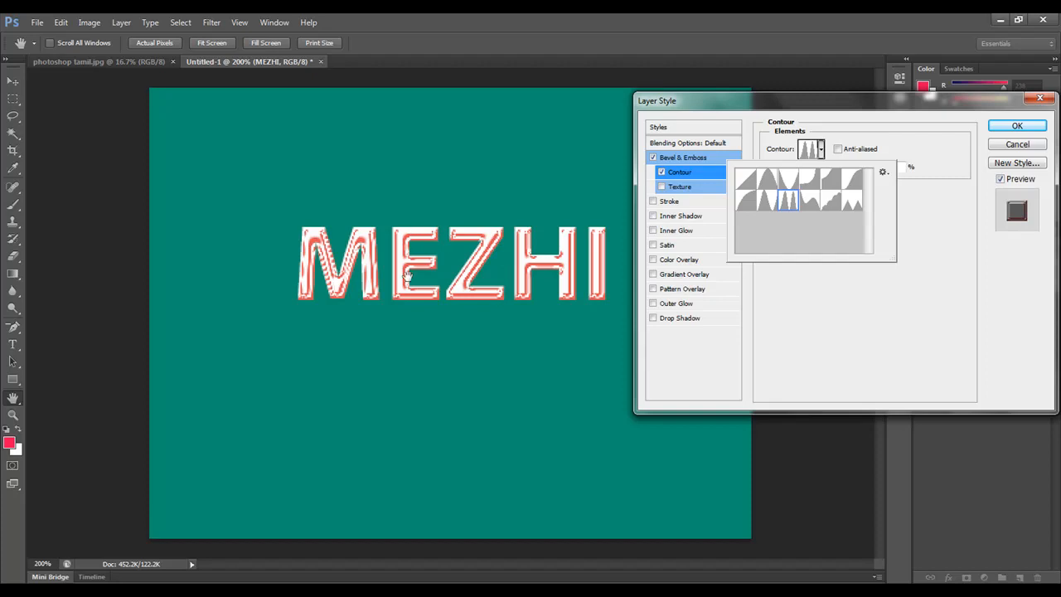
left_click(811, 179)
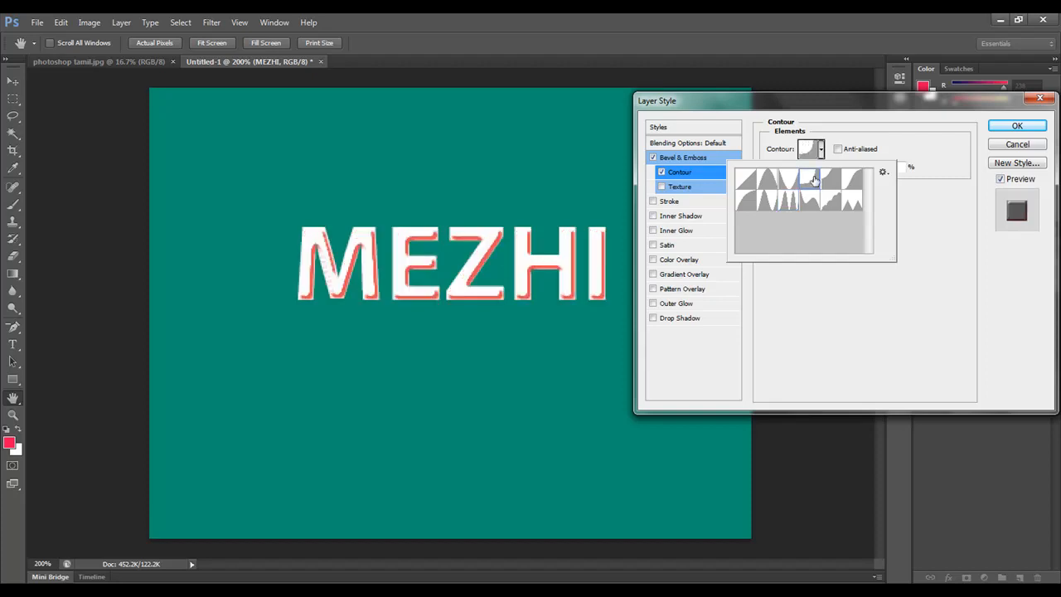
left_click(832, 201)
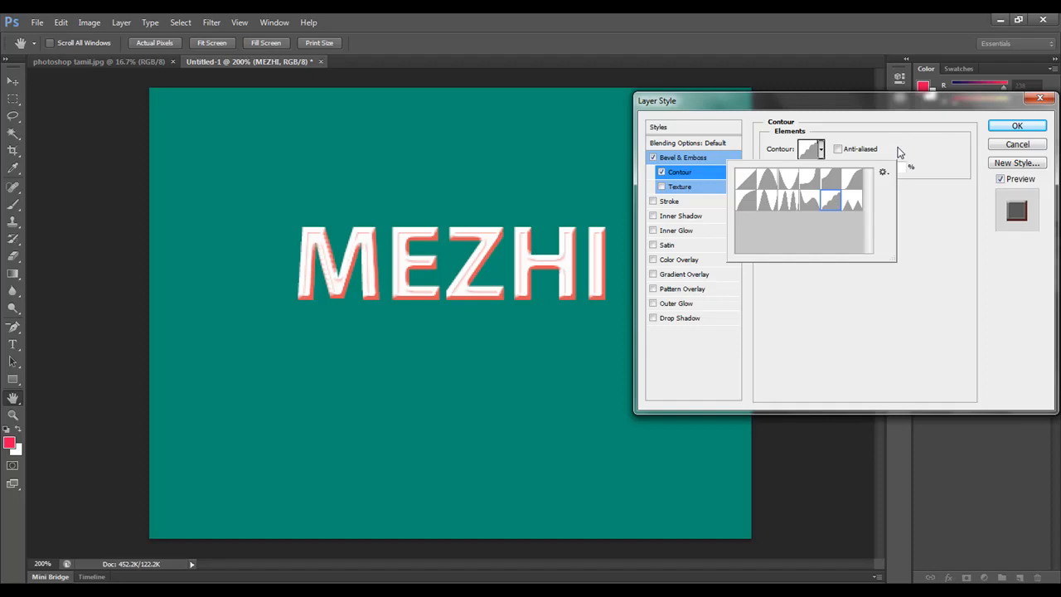
left_click(899, 153)
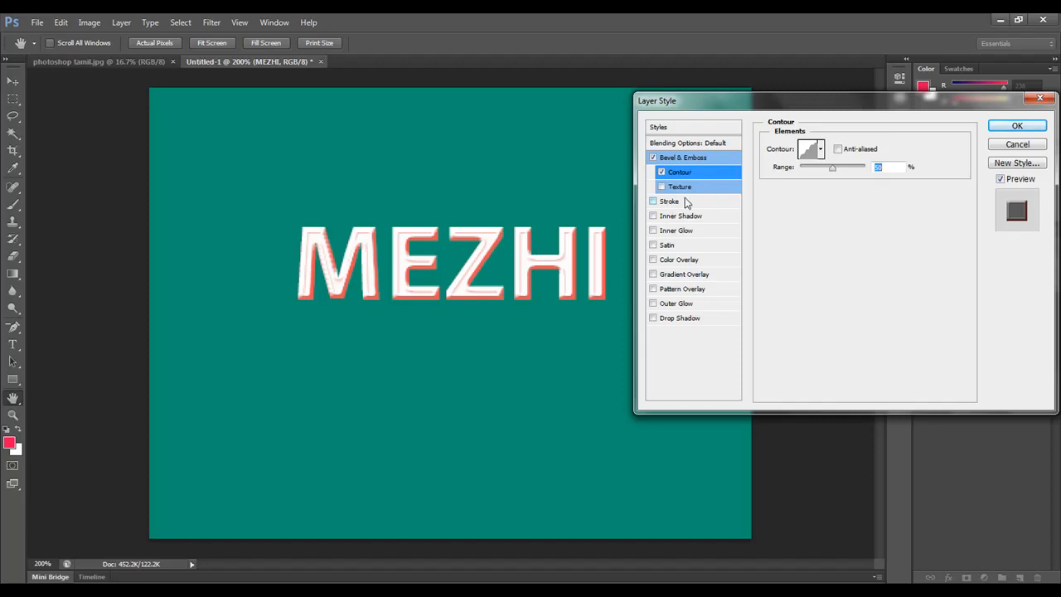
Step: Turn off the bevel's contour on the MEZHI text and enable its texture with the Bubbles pattern
left_click(661, 186)
left_click(663, 172)
left_click(685, 187)
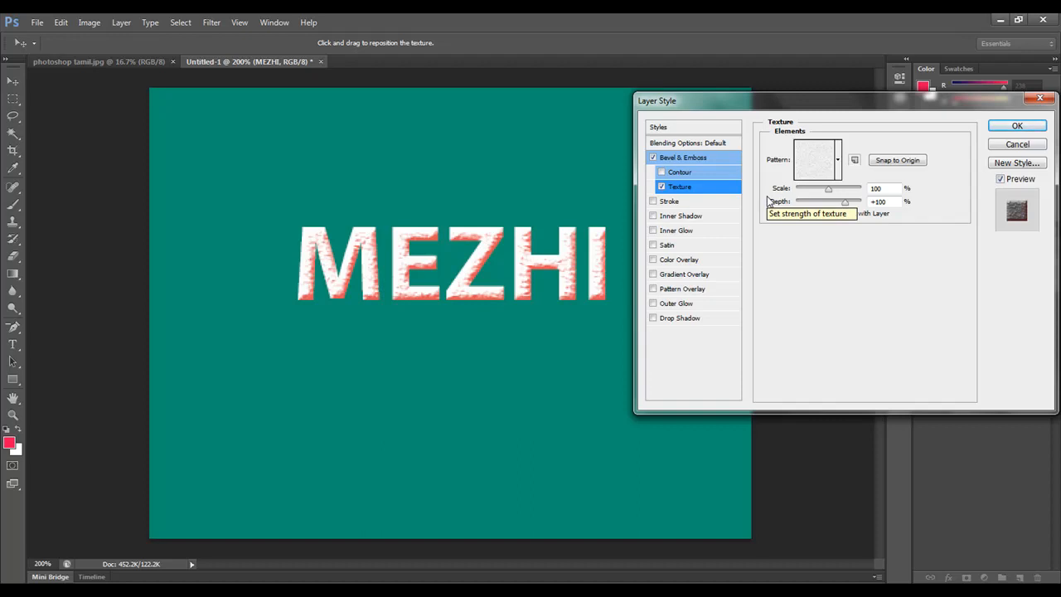
left_click(835, 174)
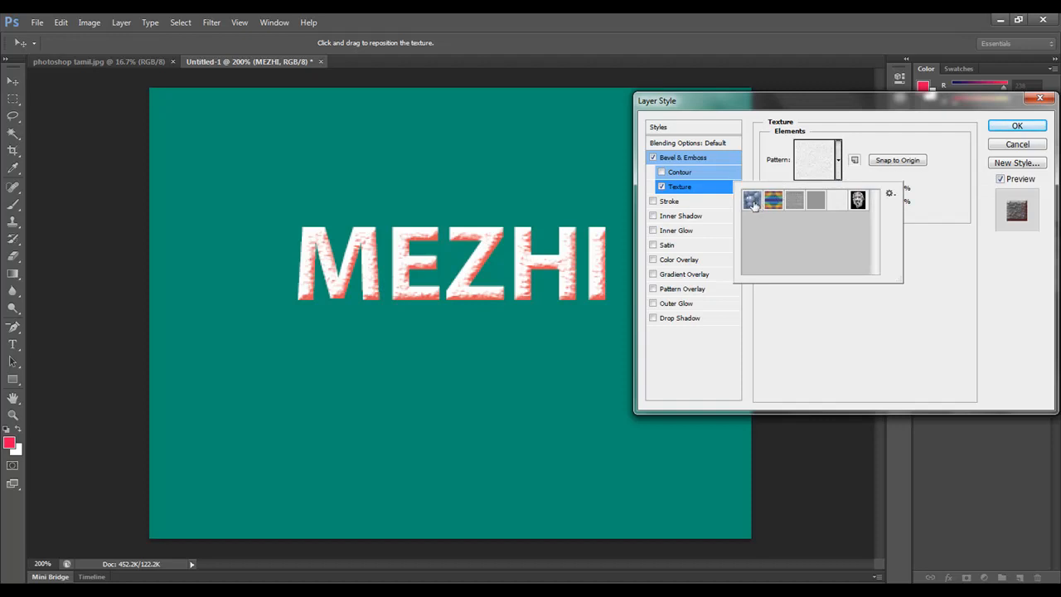
left_click(752, 202)
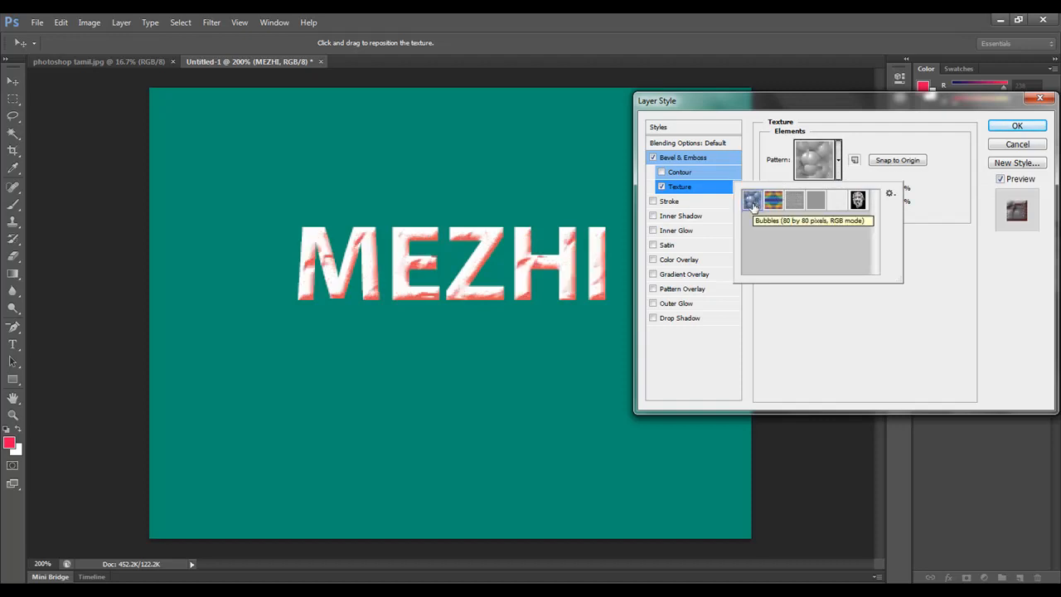
left_click(926, 215)
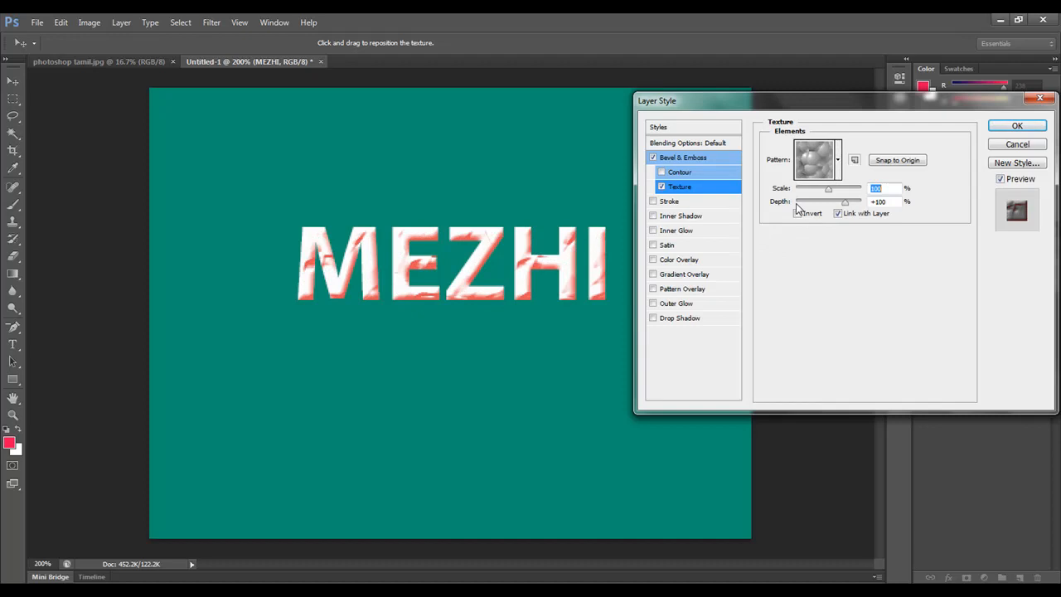
Step: Set the bevel texture's scale to 45% and depth to +280%, and apply the layer style
left_click_drag(829, 188, 850, 213)
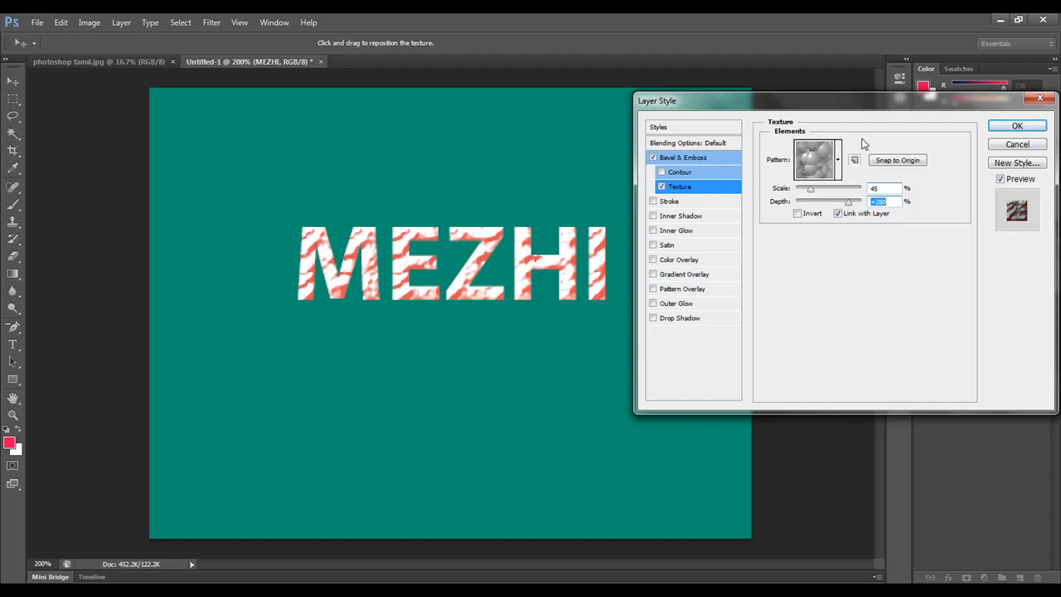
left_click(839, 161)
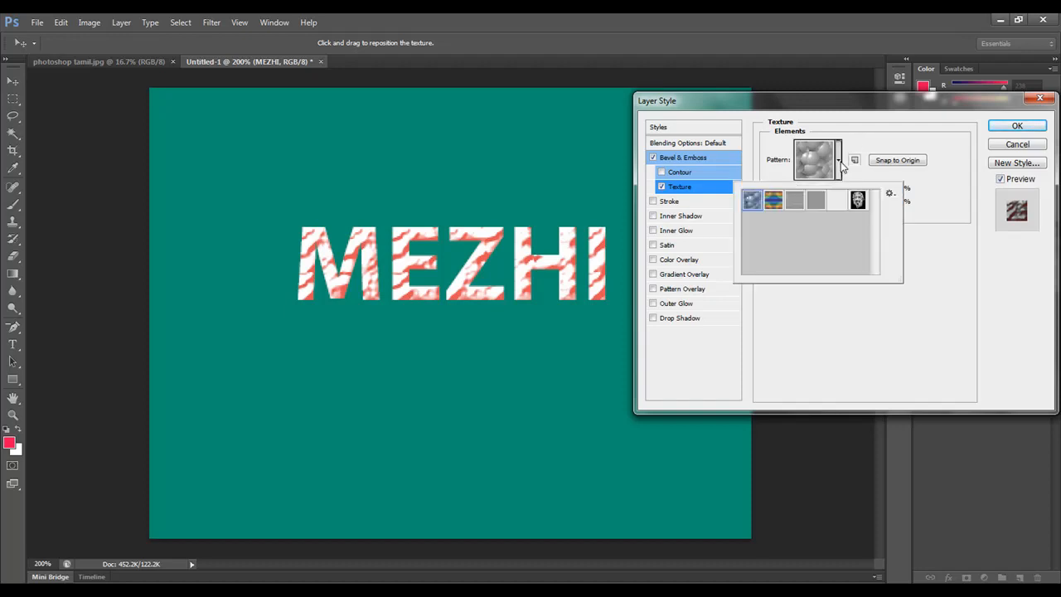
left_click(953, 263)
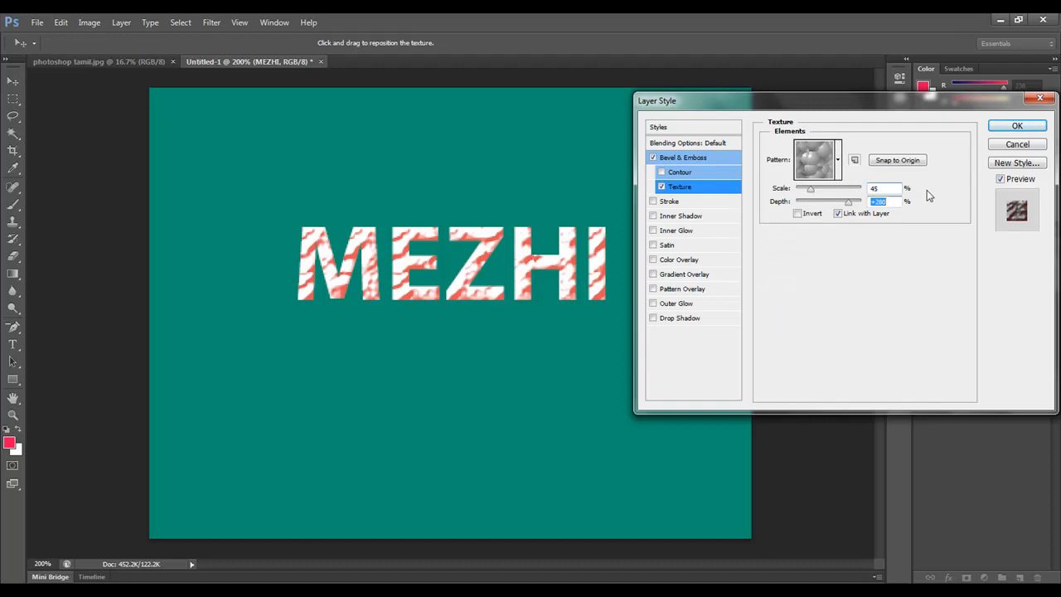
left_click(1000, 128)
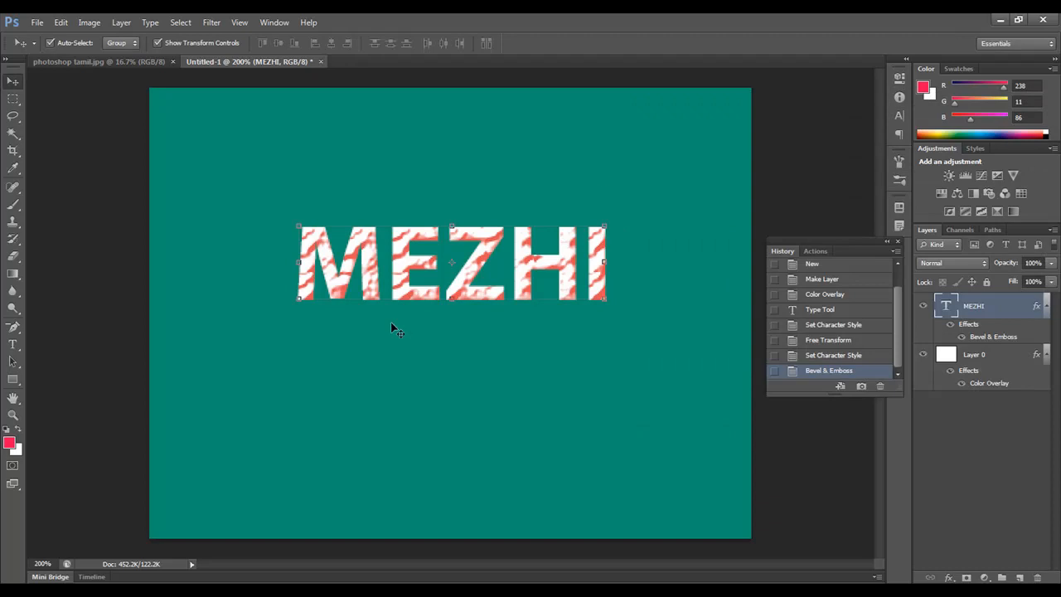
Step: Draw three overlapping outlined rectangles in a diagonal chain below the MEZHI text, one about 41 by 44 px, and deselect them
left_click(13, 379)
mouse_move(330, 353)
left_mouse_down()
mouse_move(414, 407)
mouse_move(432, 439)
left_mouse_up()
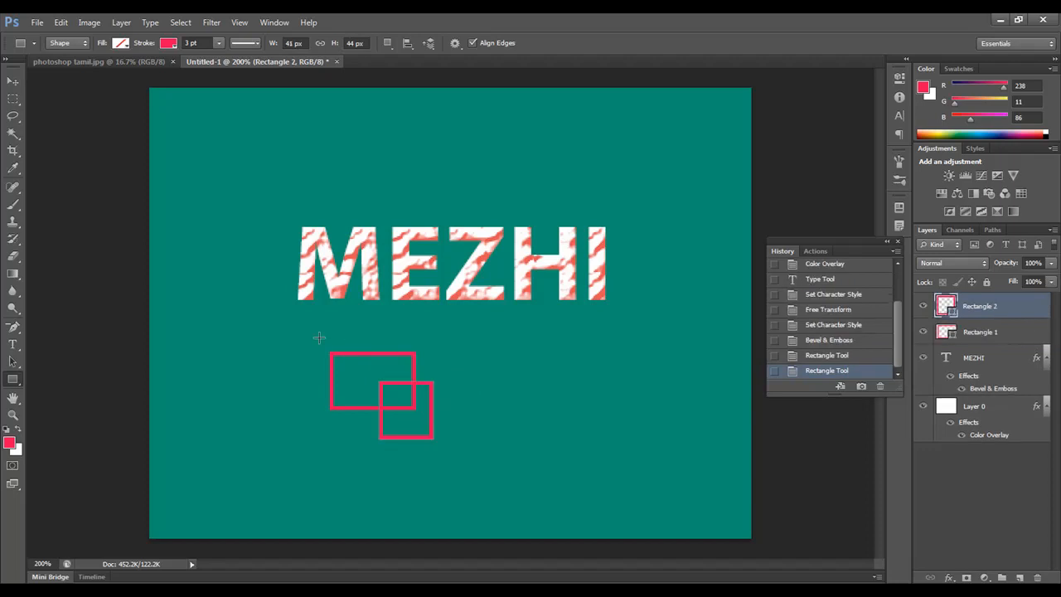
left_click_drag(307, 342, 363, 380)
left_click(13, 82)
left_click(783, 452)
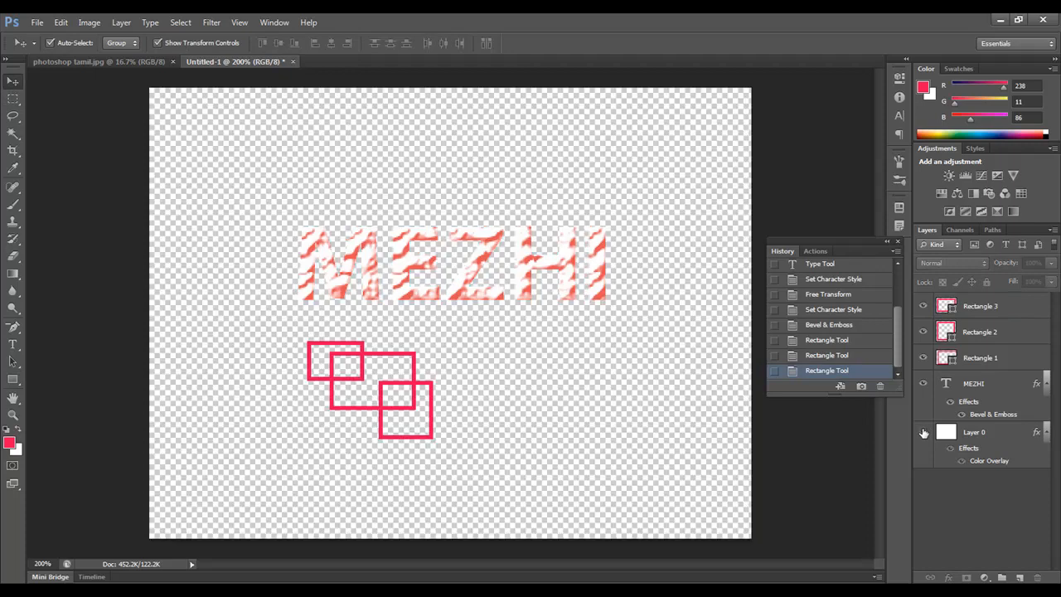
Step: Hide Layer 0 and the MEZHI text layer while keeping the three rectangle layers visible
left_click(922, 432)
left_click(925, 308)
left_click(923, 307)
left_click(922, 383)
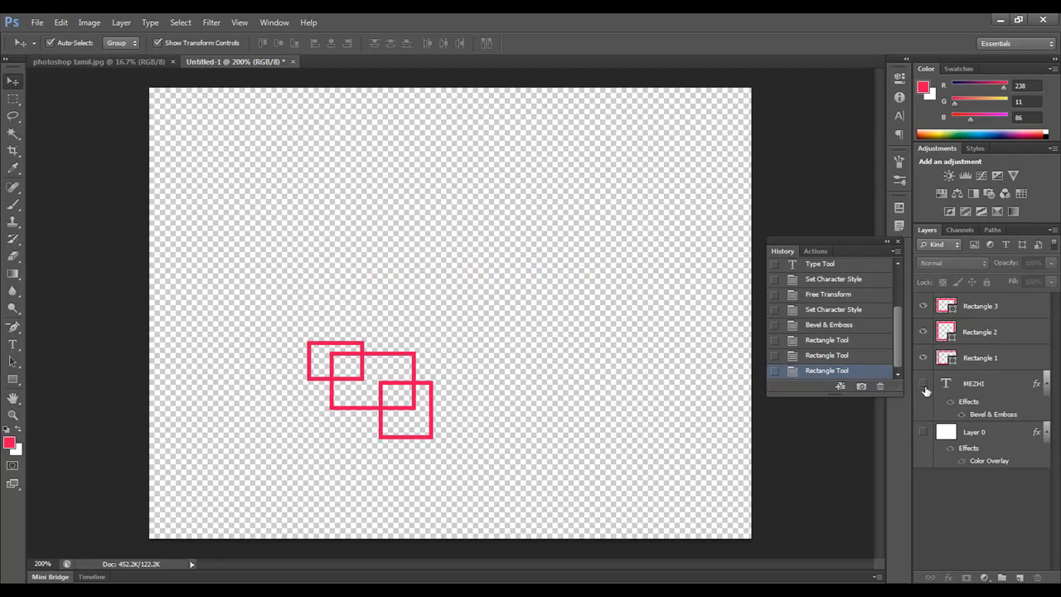
Step: Select the three rectangle layers and define the artwork as a pattern named RETYY
left_click(981, 312)
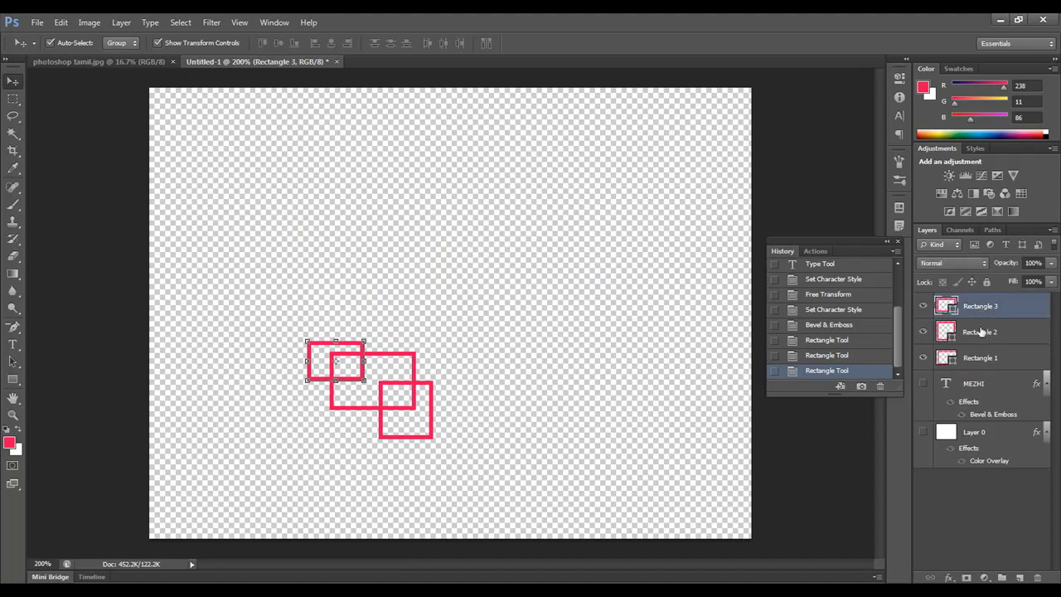
left_click(982, 331, "shift")
left_click(986, 356, "shift")
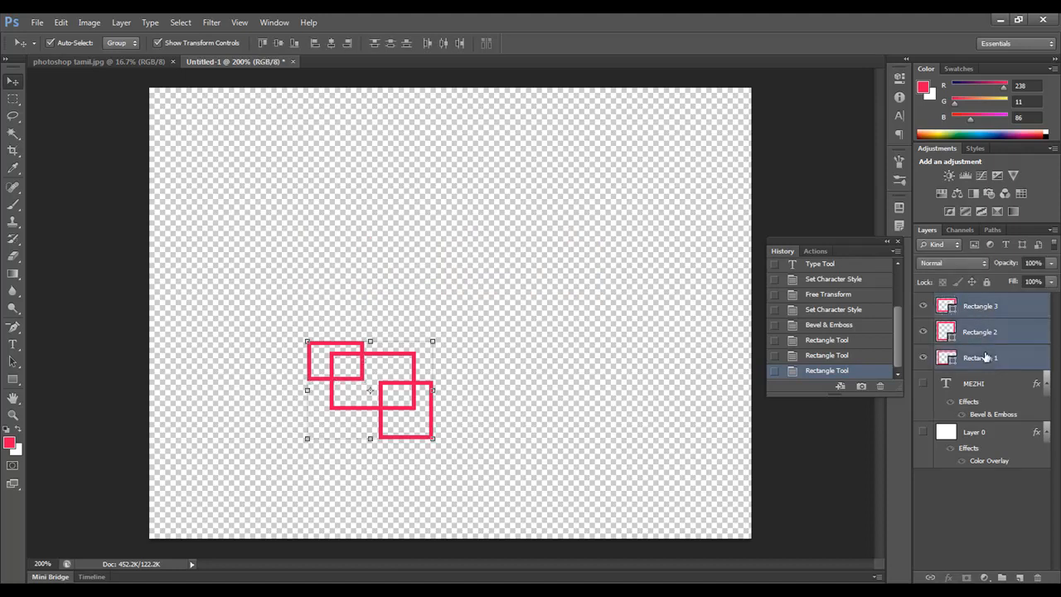
left_click(64, 24)
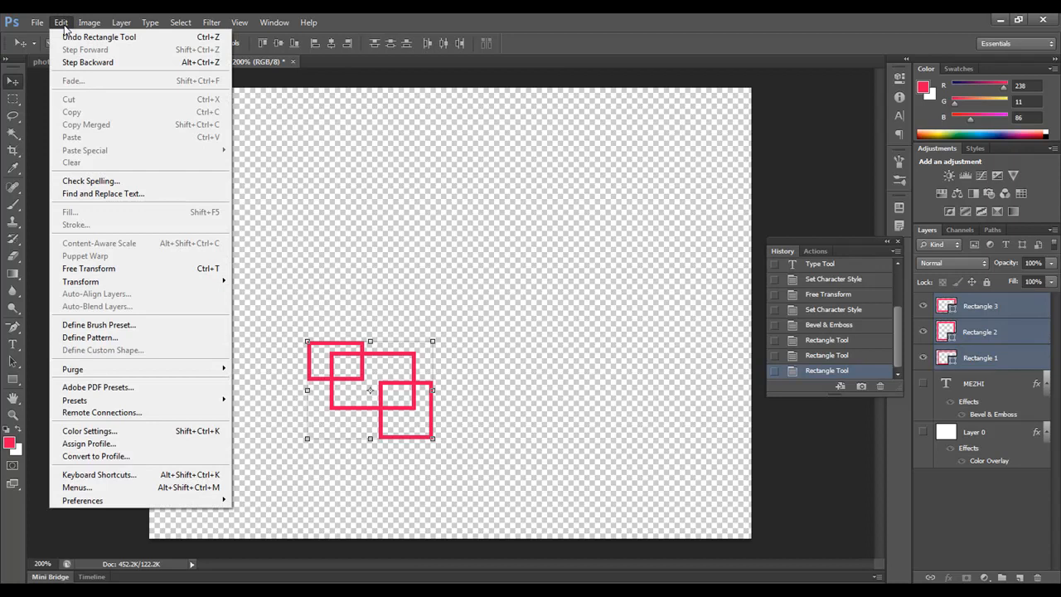
left_click(89, 337)
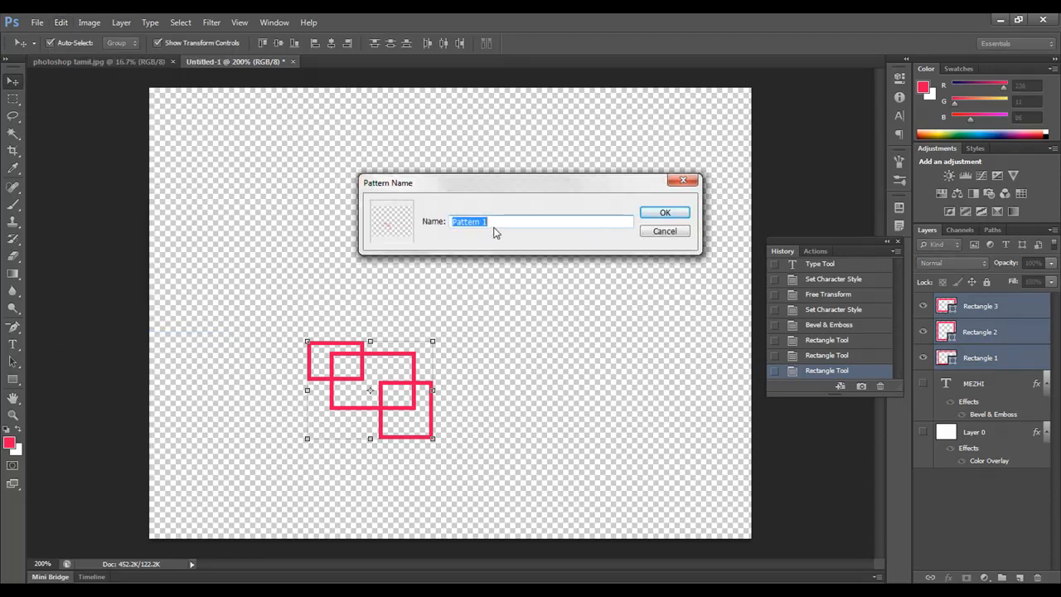
key("BackSpace")
type("RETYY")
left_click(678, 214)
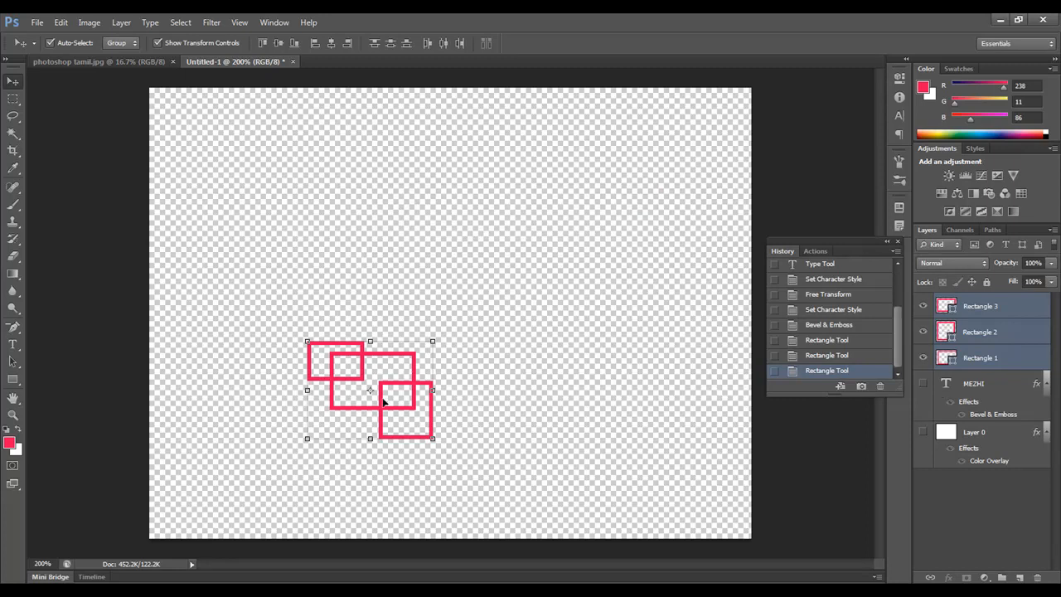
Step: Make the MEZHI text layer and Layer 0 visible again and deselect the rectangles
left_click(923, 383)
left_click(924, 431)
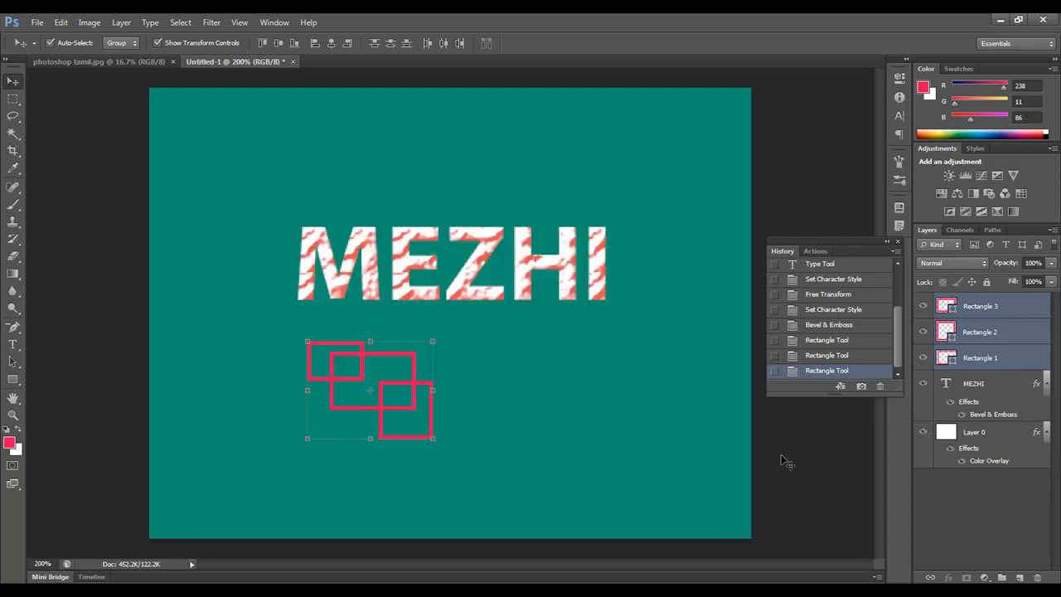
left_click(618, 433)
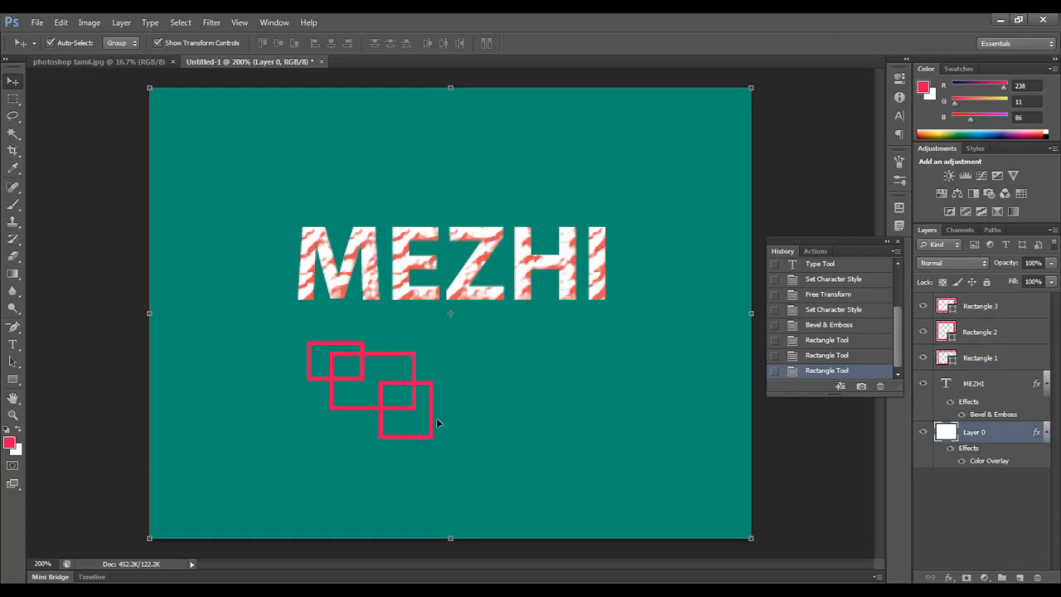
left_click(952, 579)
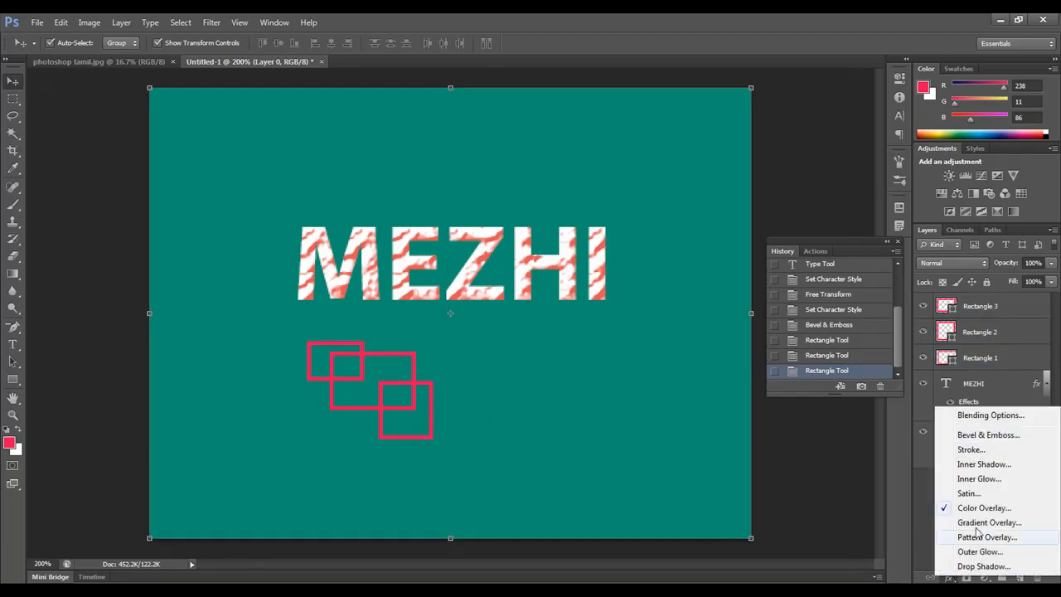
left_click(975, 436)
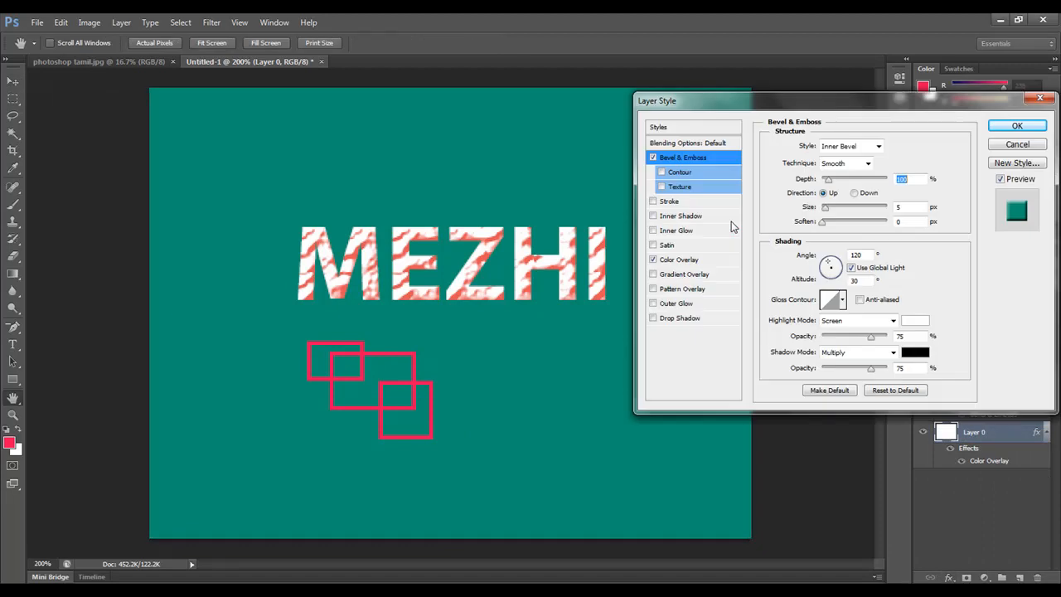
left_click(680, 187)
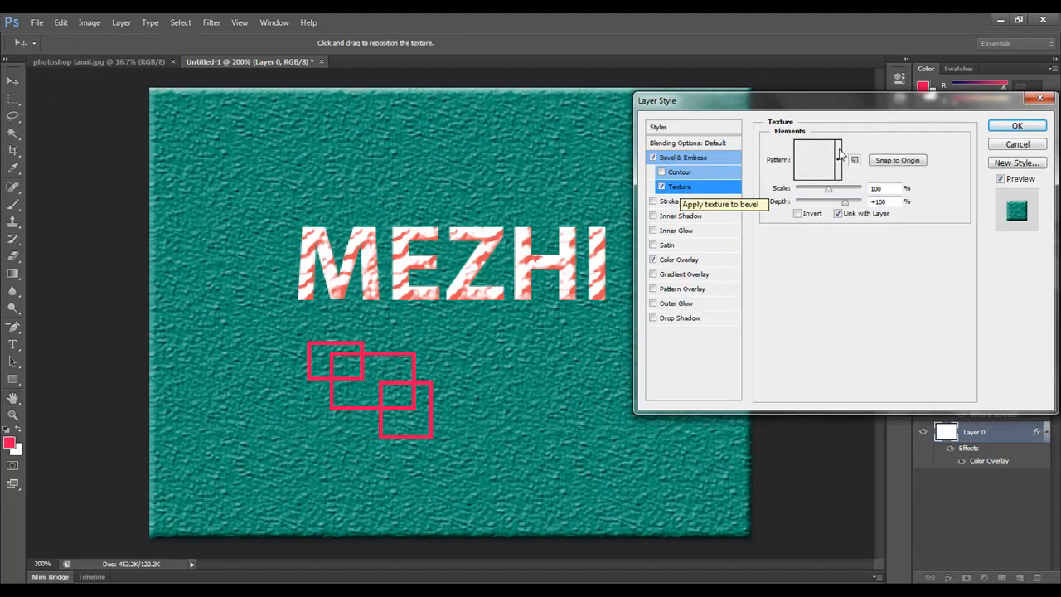
left_click(1013, 148)
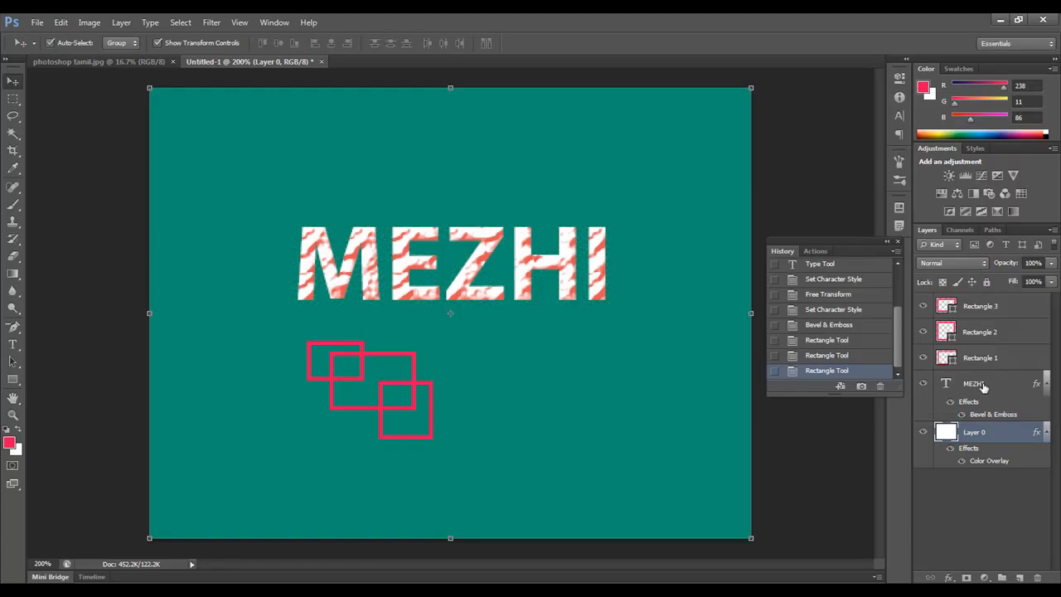
Step: Change the bevel texture pattern of the MEZHI text layer to the custom RETYY pattern
left_click(982, 386)
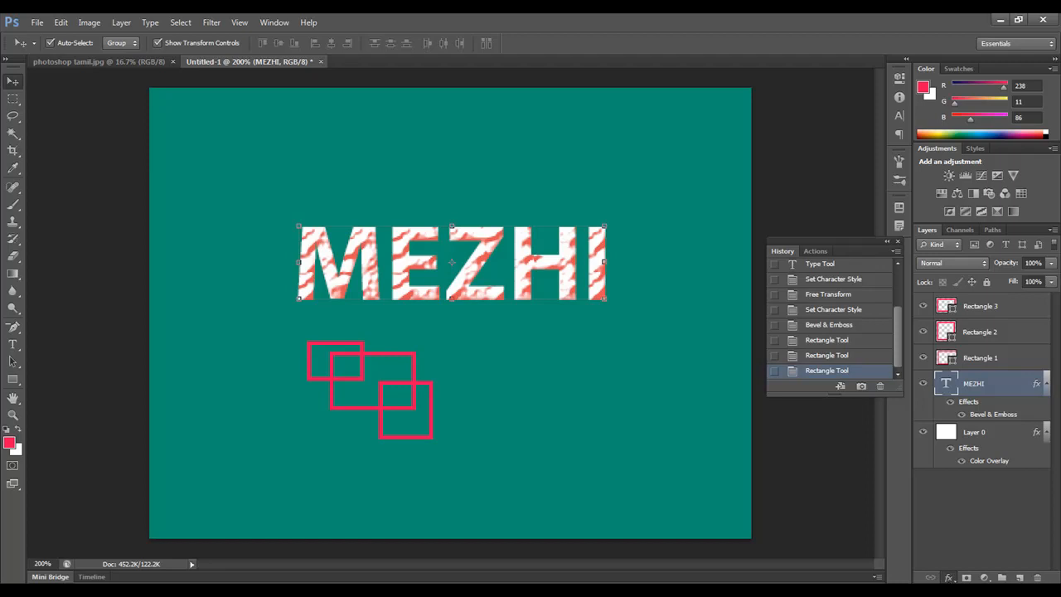
left_click(949, 578)
left_click(982, 442)
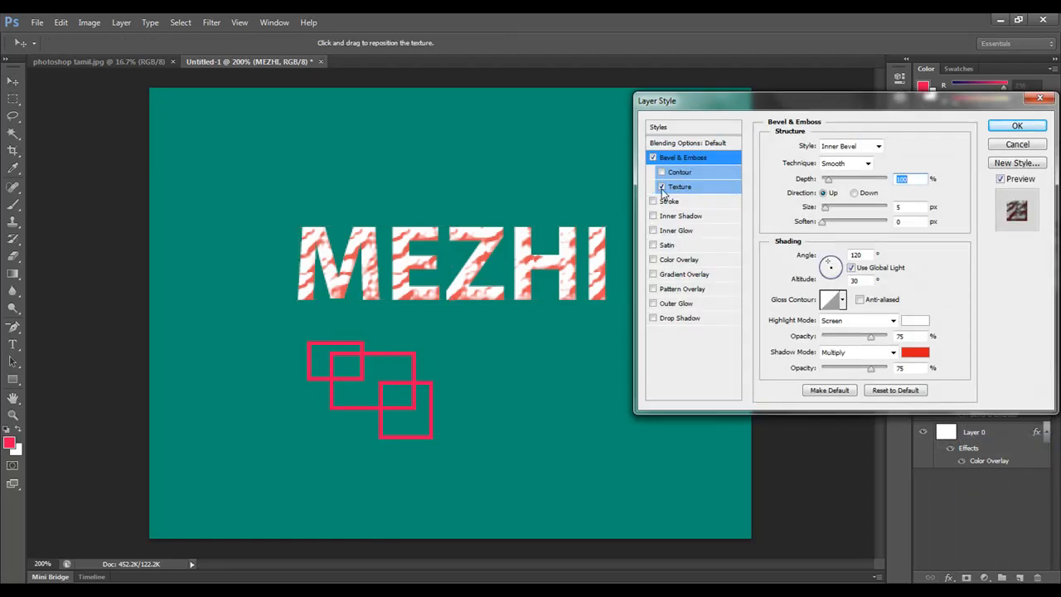
left_click(682, 189)
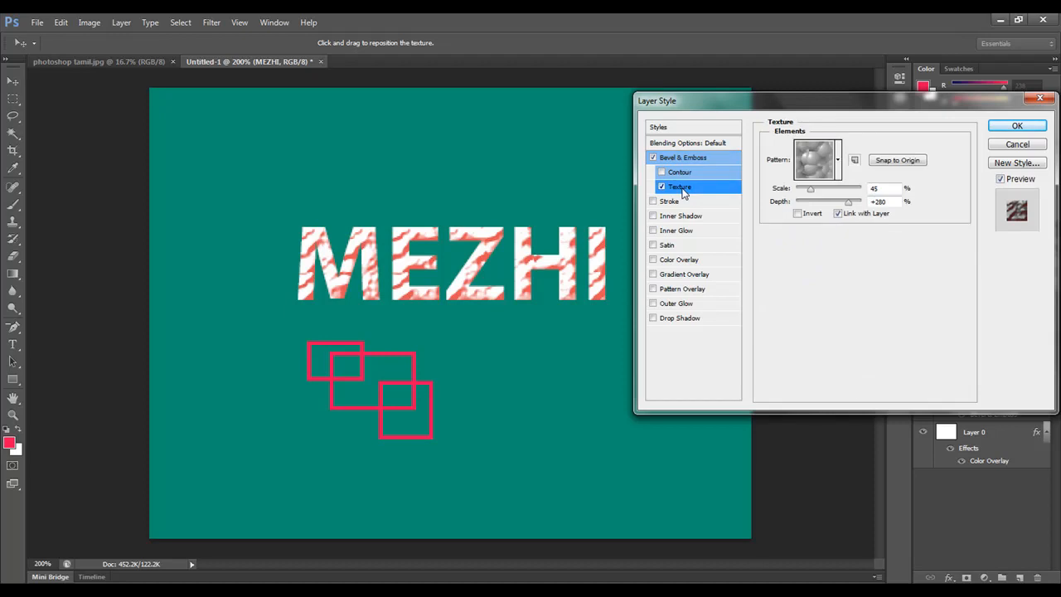
left_click(838, 161)
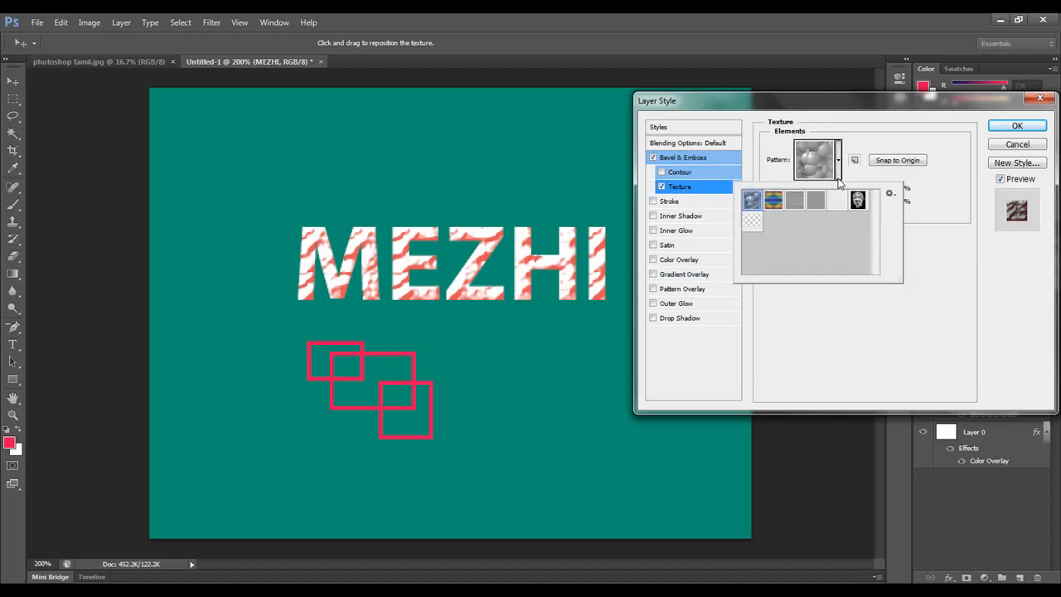
left_click(754, 224)
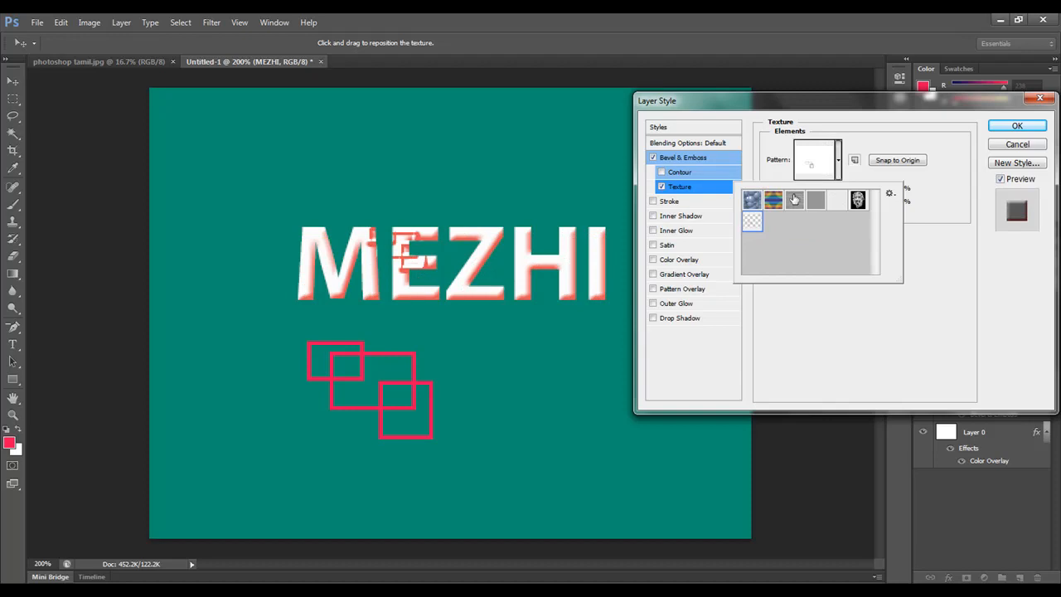
left_click(901, 131)
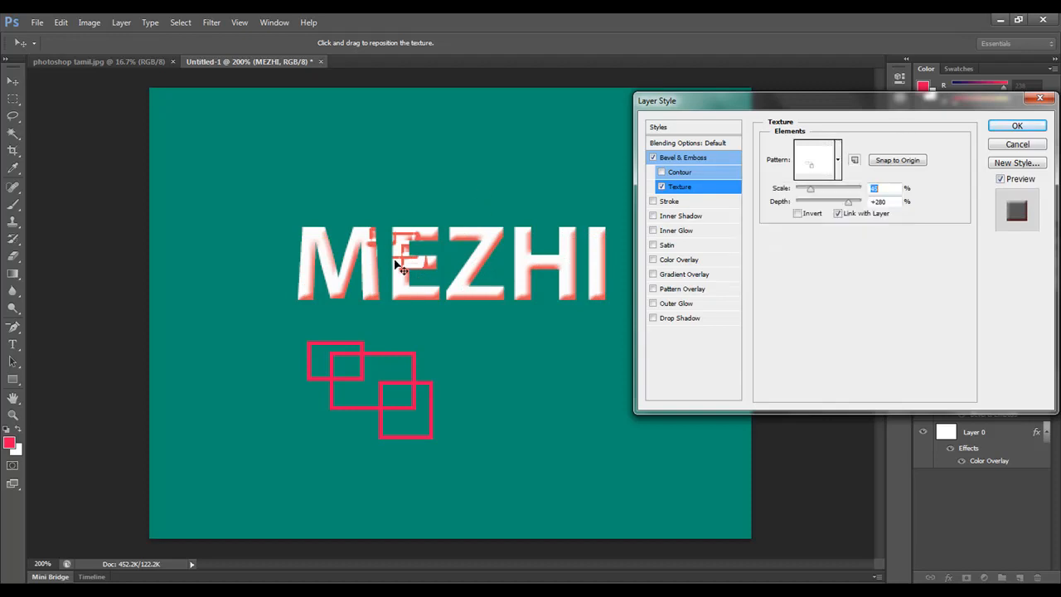
Step: Snap the texture to the origin, reposition it over the letters M and E, and set its scale to 15%
left_click(899, 161)
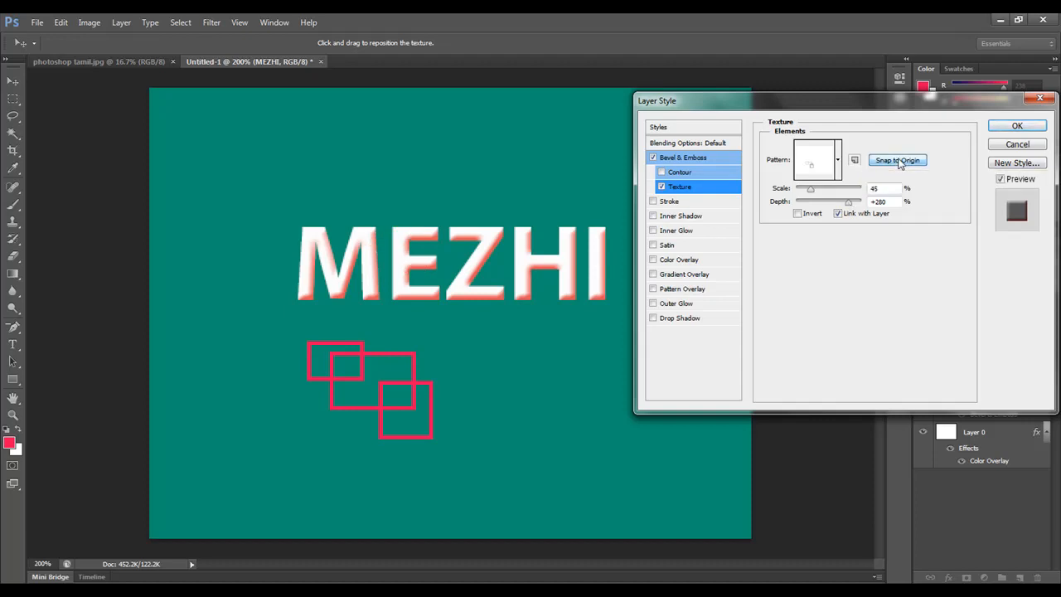
left_click_drag(485, 243, 466, 343)
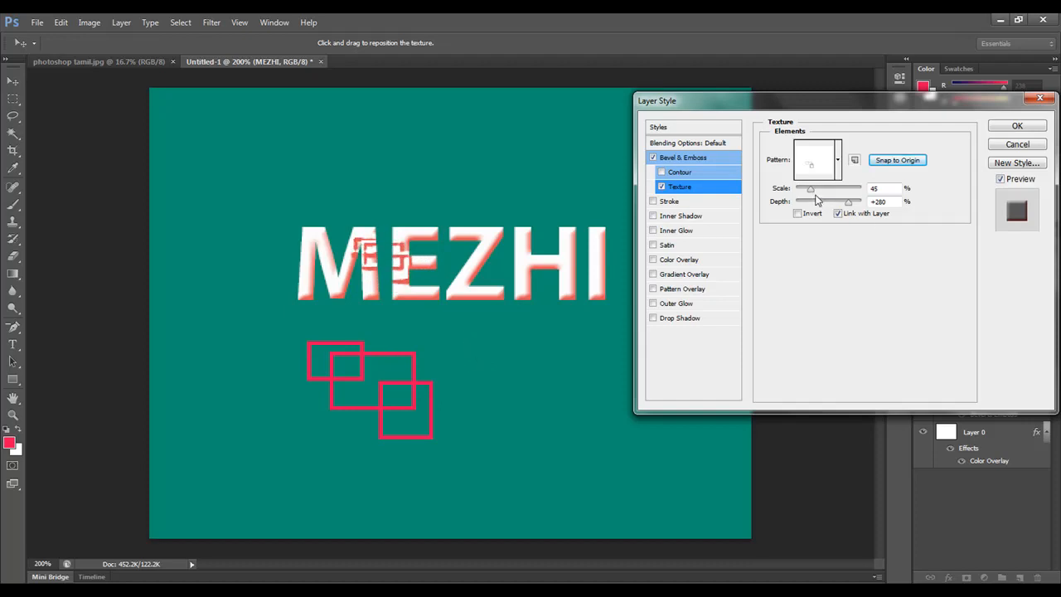
left_click_drag(811, 190, 801, 196)
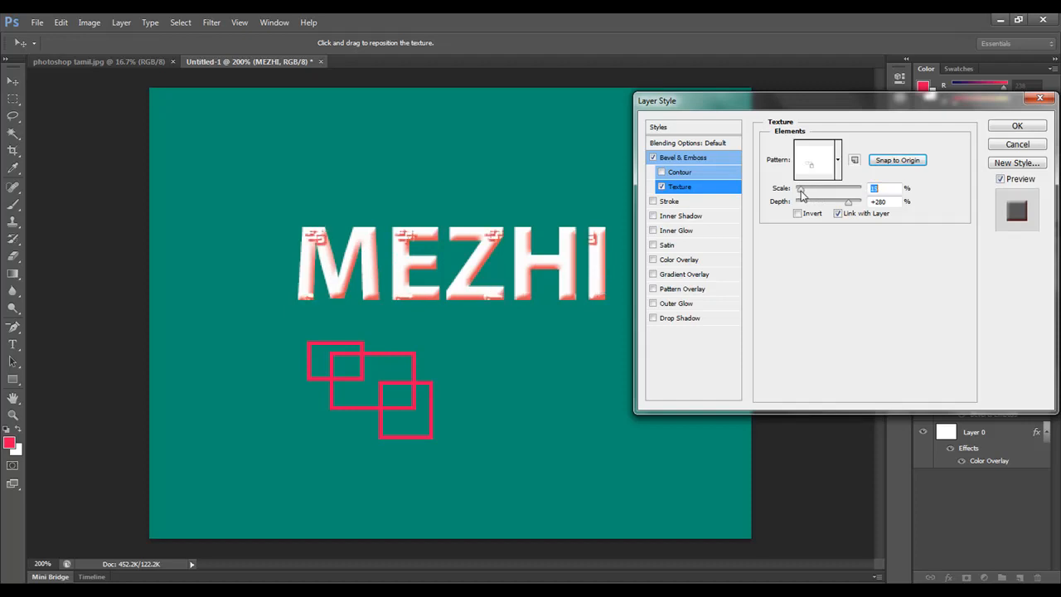
Step: Set the scale of the MEZHI text's bevel texture to 5% and its depth to +91%
left_click_drag(826, 195, 797, 201)
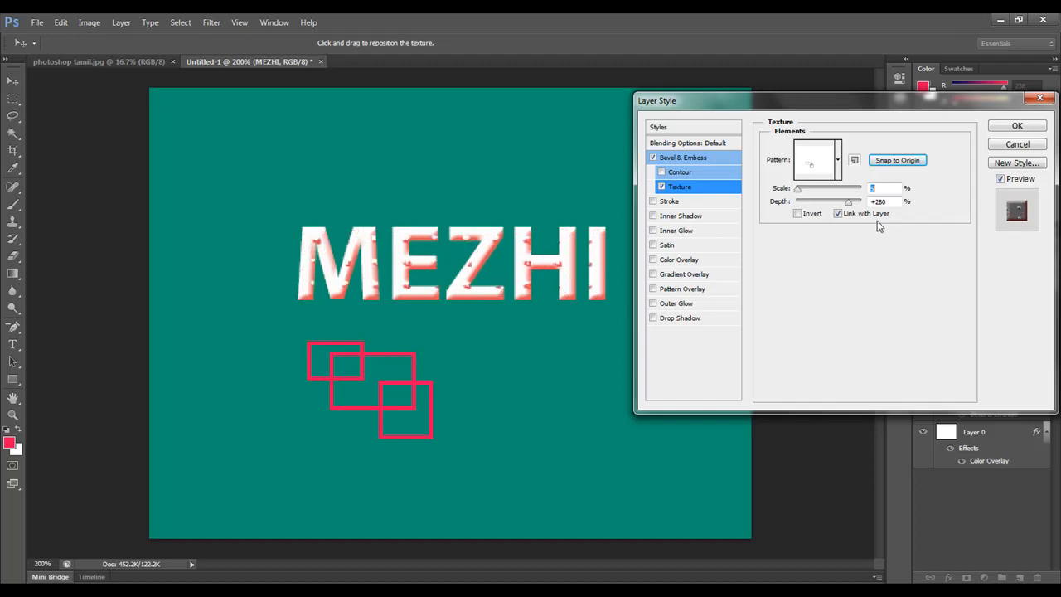
mouse_move(848, 201)
left_mouse_down()
mouse_move(821, 212)
mouse_move(868, 212)
mouse_move(841, 211)
left_mouse_up()
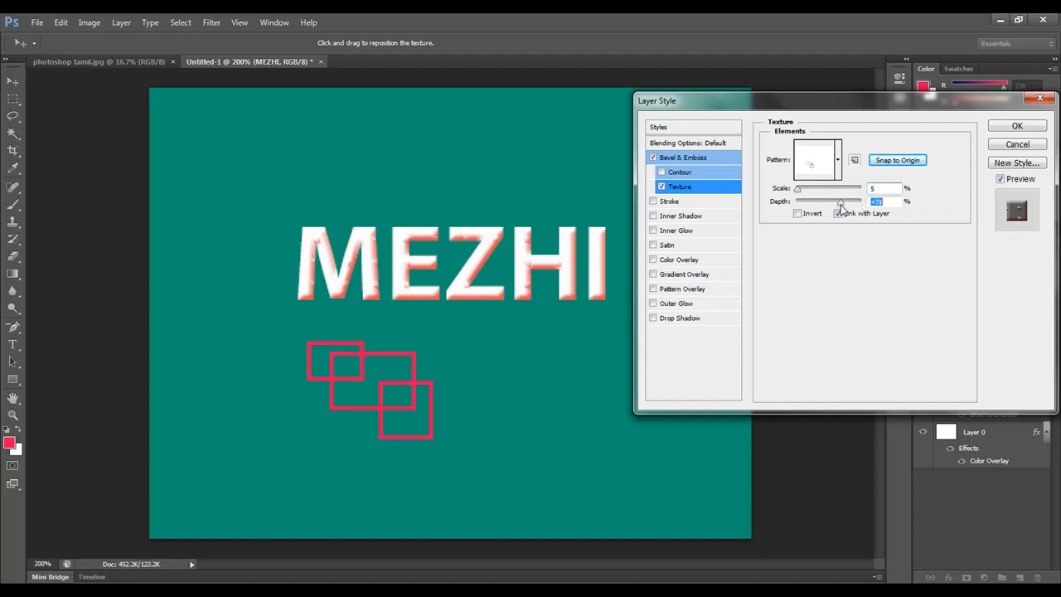
left_click_drag(841, 210, 846, 212)
Step: Turn off Bevel & Emboss and its Texture, and enable the Stroke effect on the MEZHI text
left_click(653, 157)
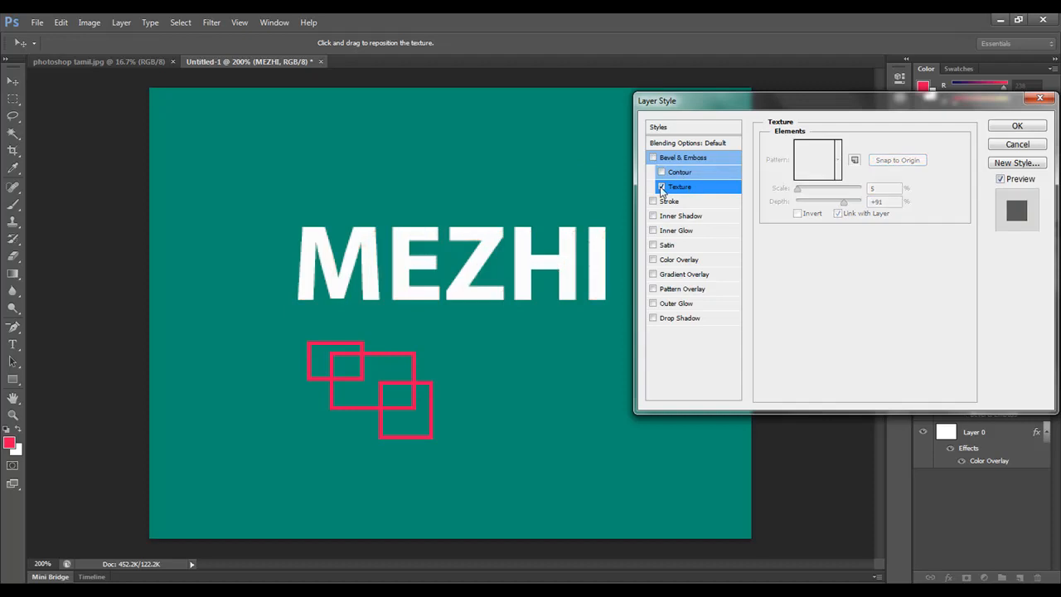
left_click(660, 187)
left_click(669, 203)
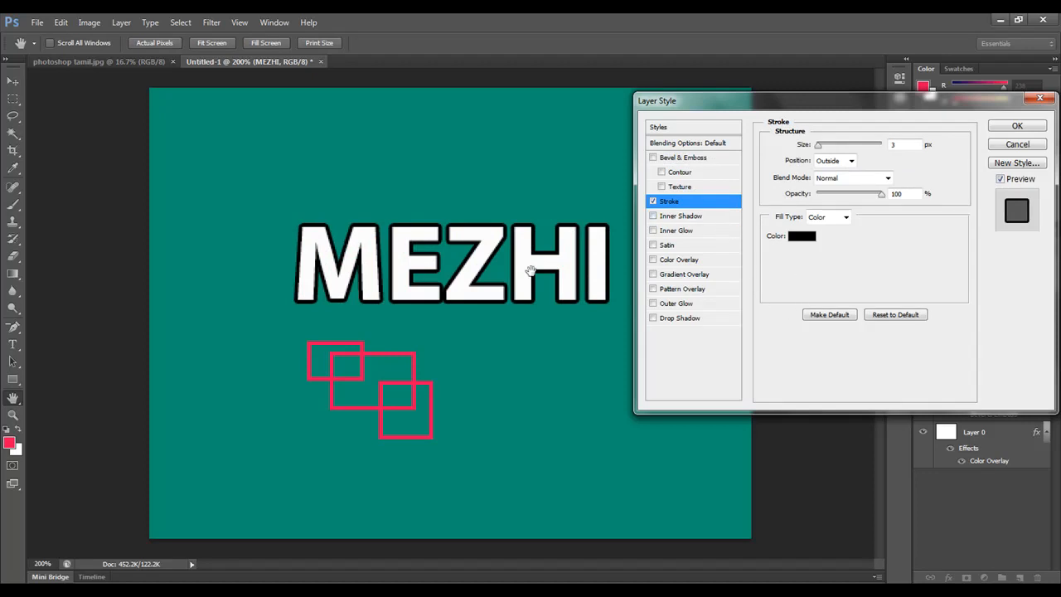
left_click(653, 202)
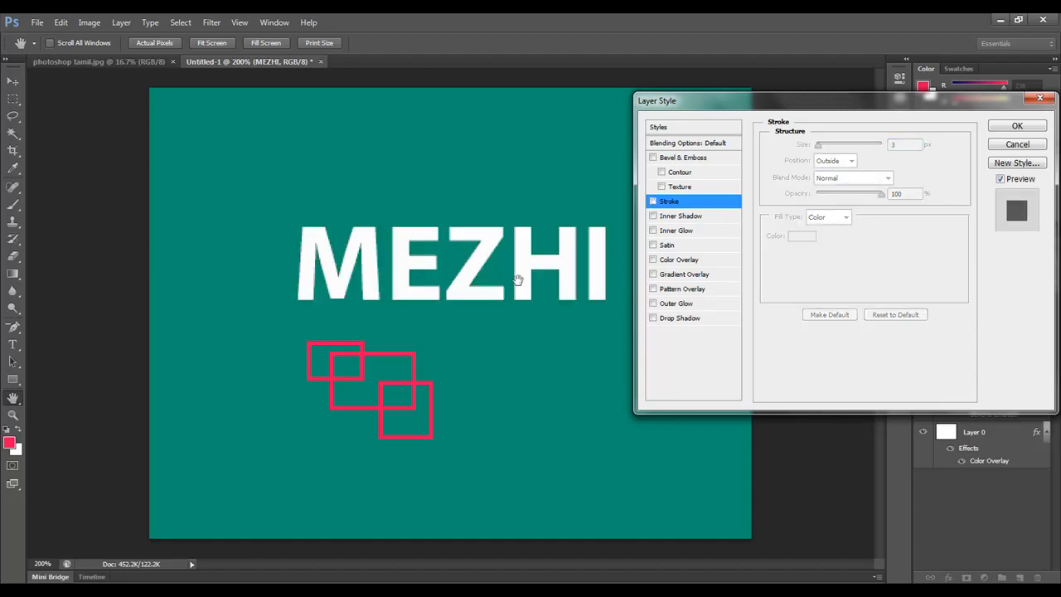
left_click(653, 201)
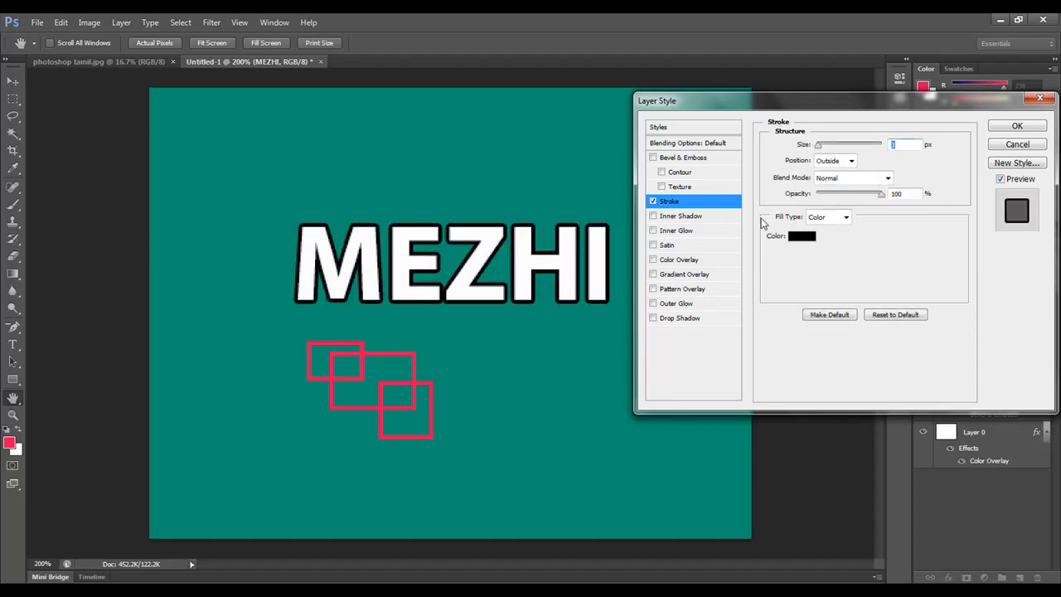
Step: Change the MEZHI text's stroke color to bright red and set its size to 13 px
left_click(803, 238)
left_click(874, 327)
left_click(1030, 304)
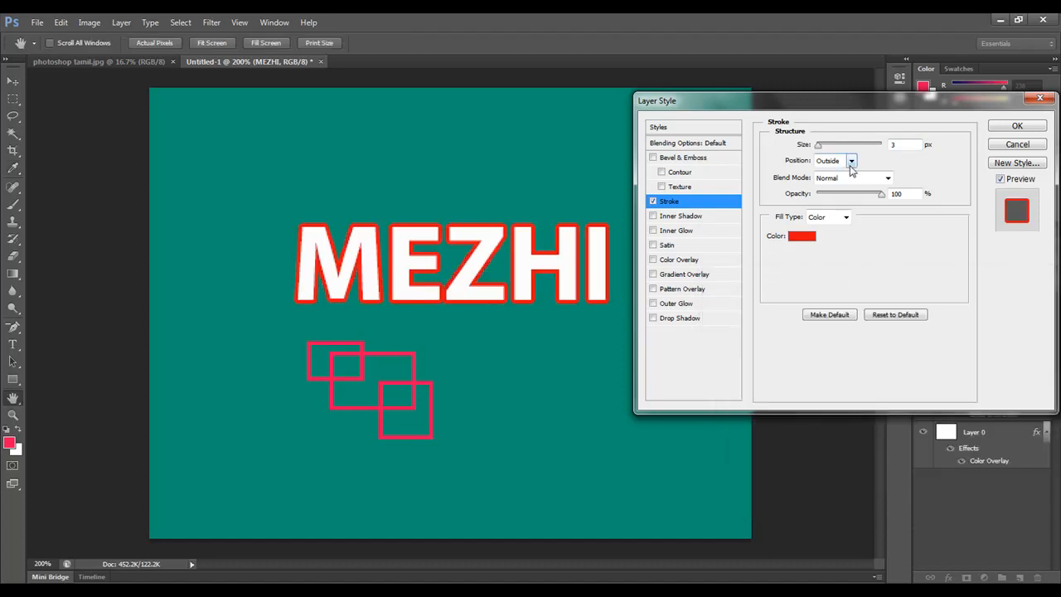
left_click_drag(818, 146, 824, 152)
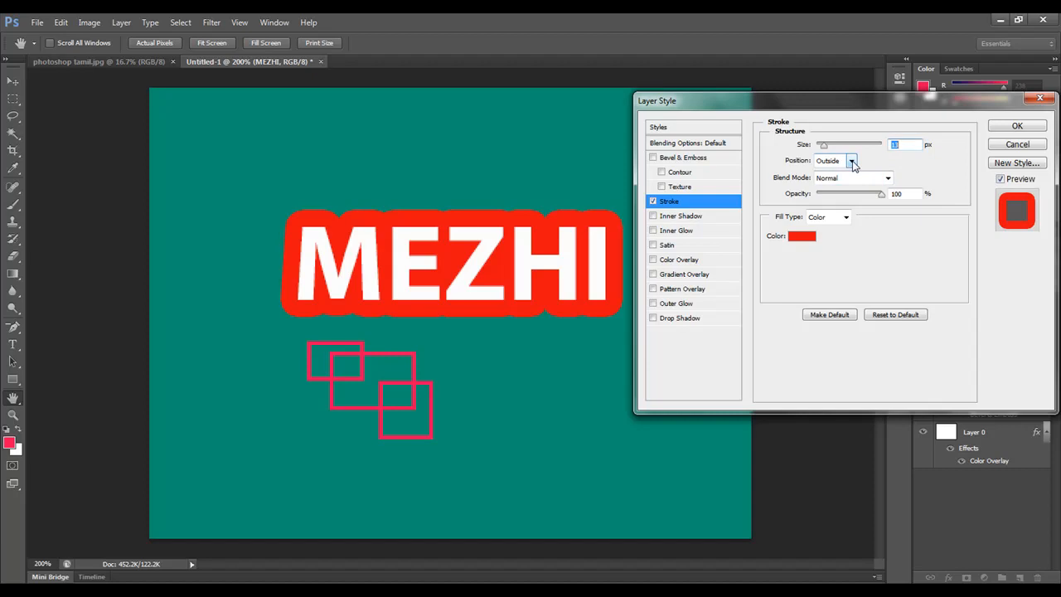
Step: Try the stroke in the Inside position with a size of 4 px
left_click(852, 164)
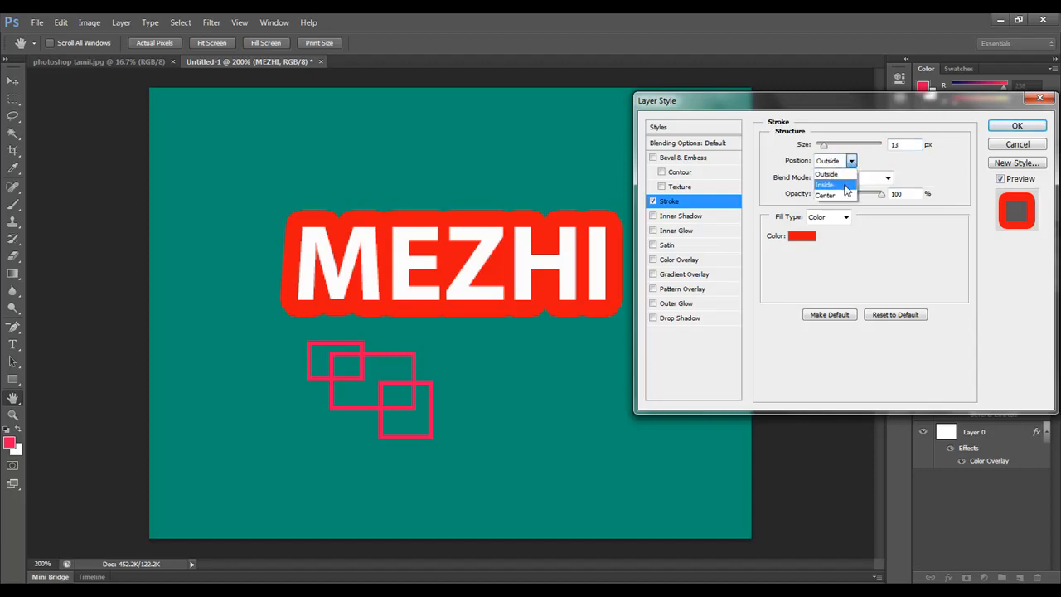
left_click(846, 190)
left_click_drag(824, 146, 818, 147)
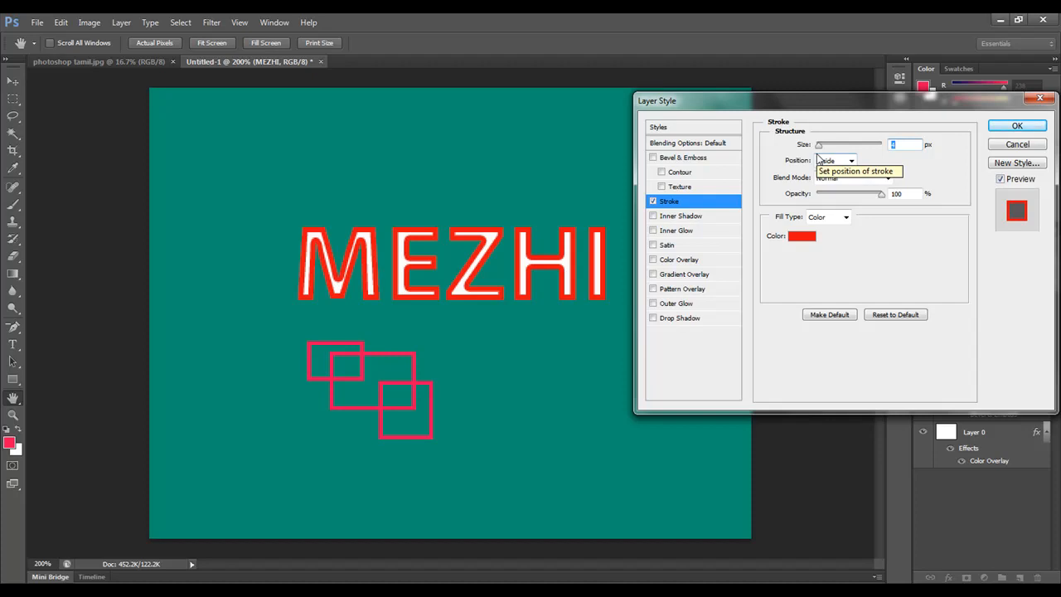
Step: Try the stroke in the Center position with a size of 1 px
left_click(851, 160)
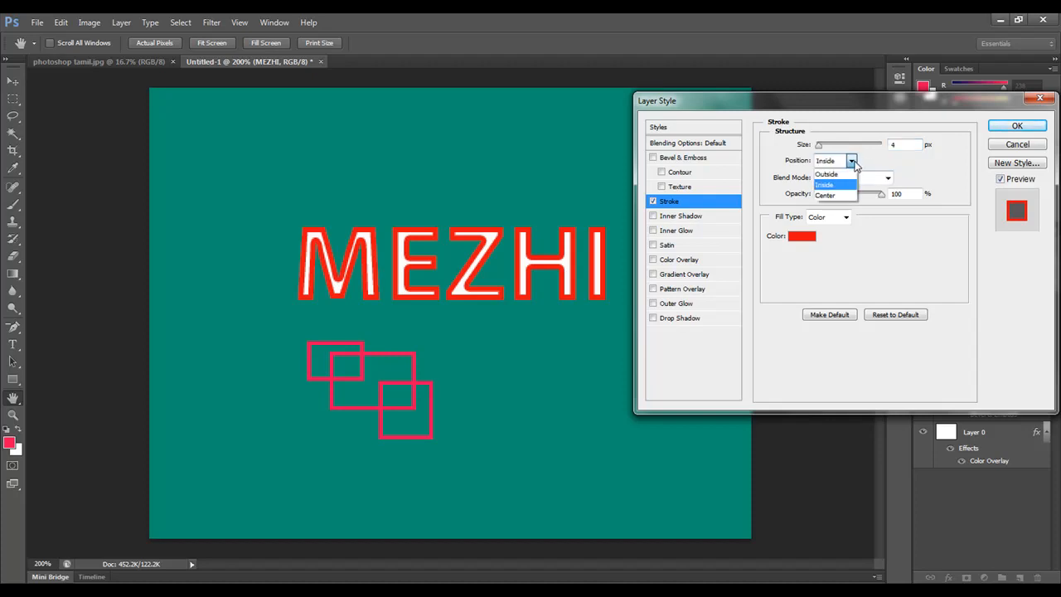
left_click(843, 196)
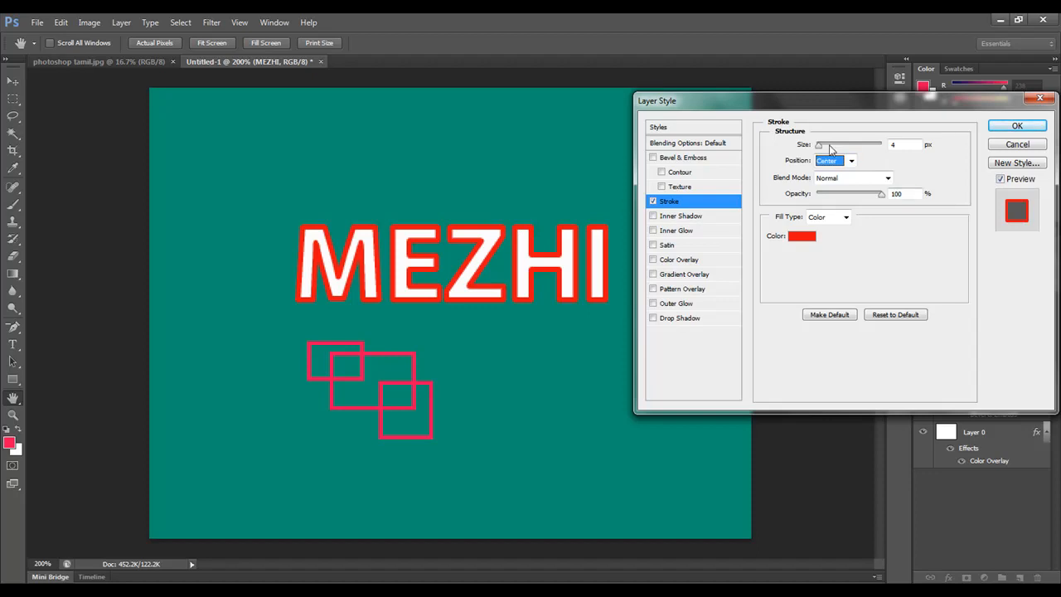
left_click_drag(819, 147, 818, 146)
Step: Set the stroke position to Outside and its size to 7 px
left_click(852, 162)
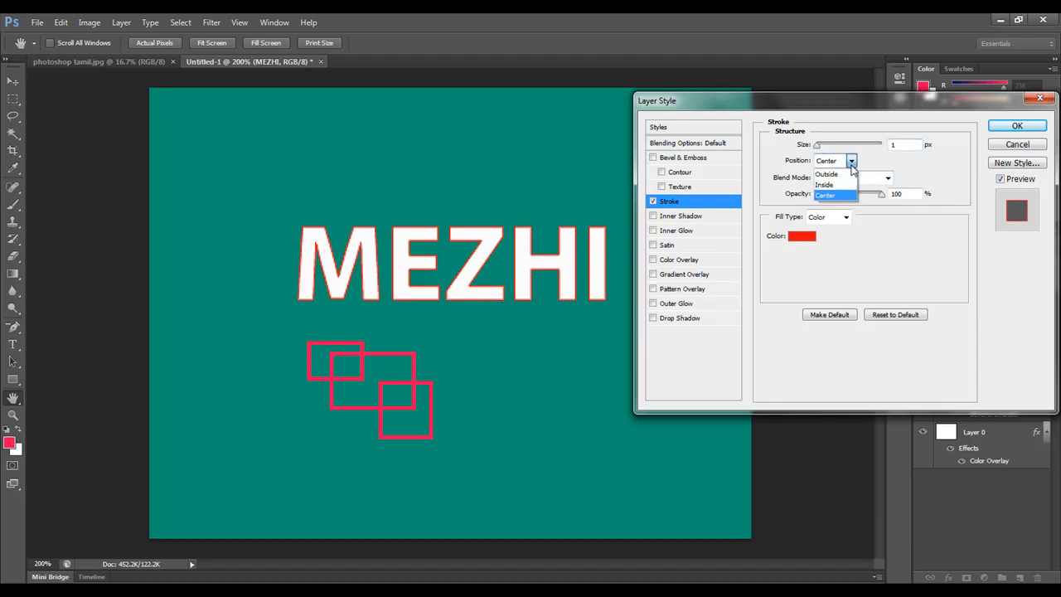
left_click(829, 174)
left_click_drag(819, 147, 822, 149)
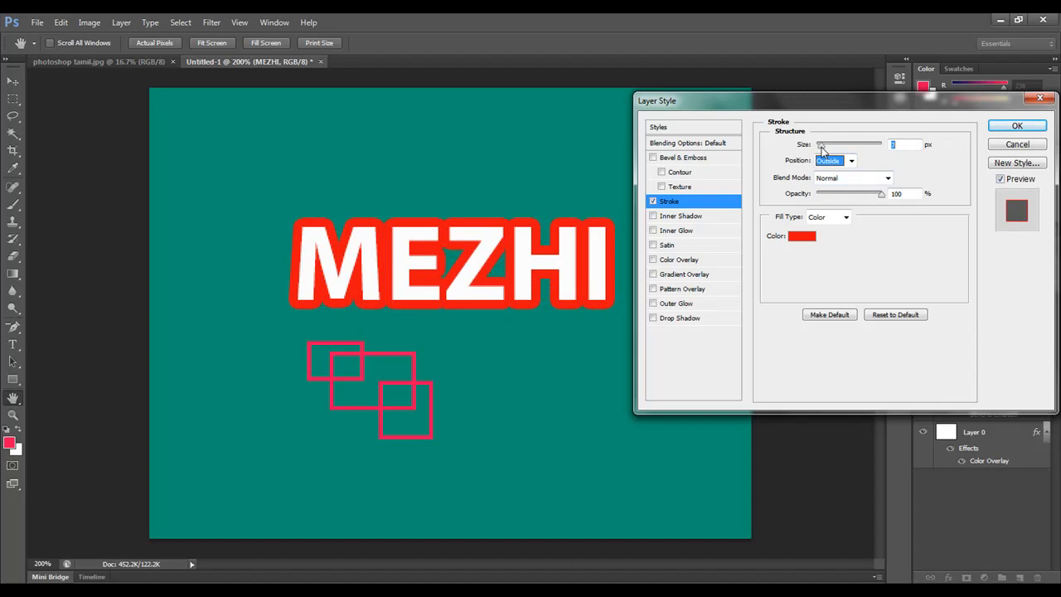
Step: Try the Multiply blend mode on the stroke and return it to Normal
left_click(888, 177)
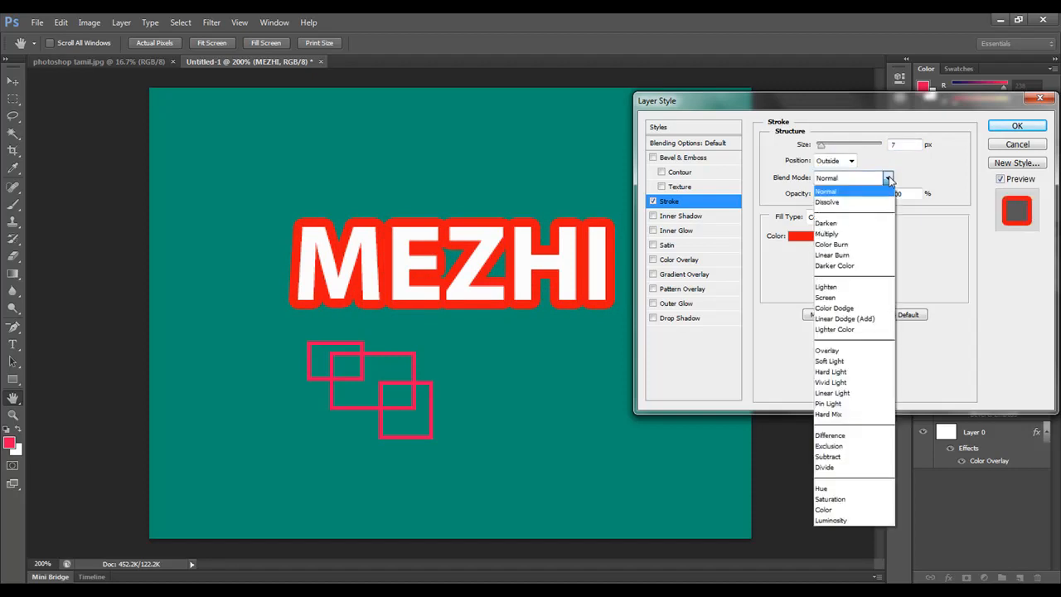
left_click(851, 234)
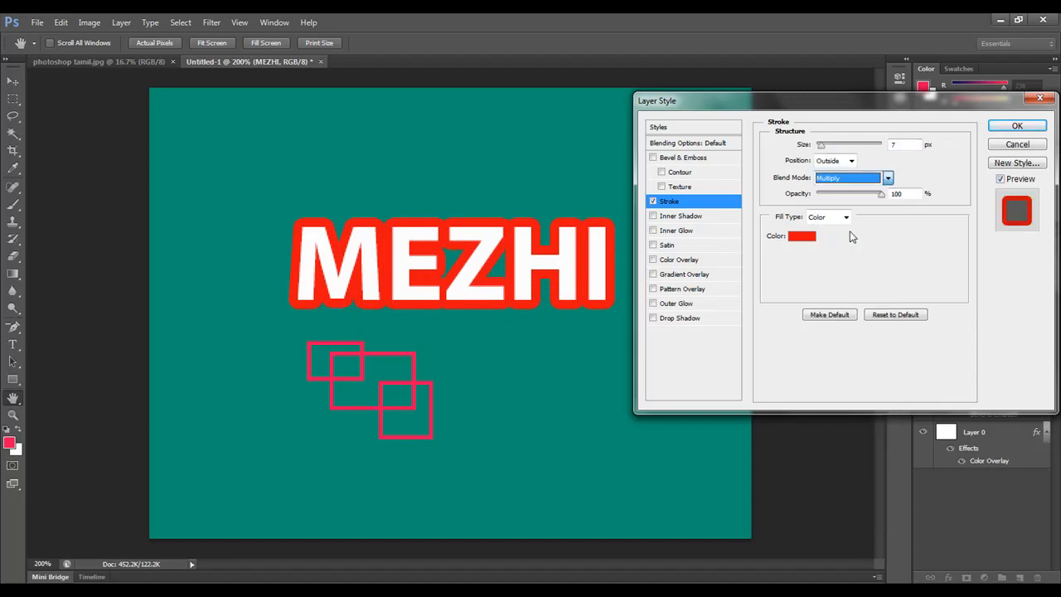
left_click(887, 177)
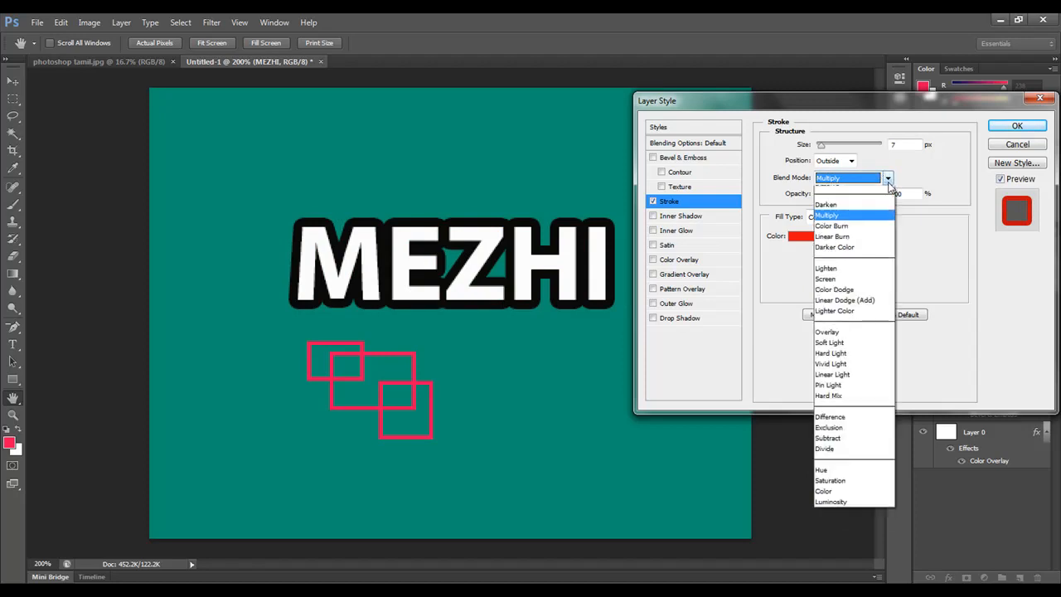
left_click(847, 195)
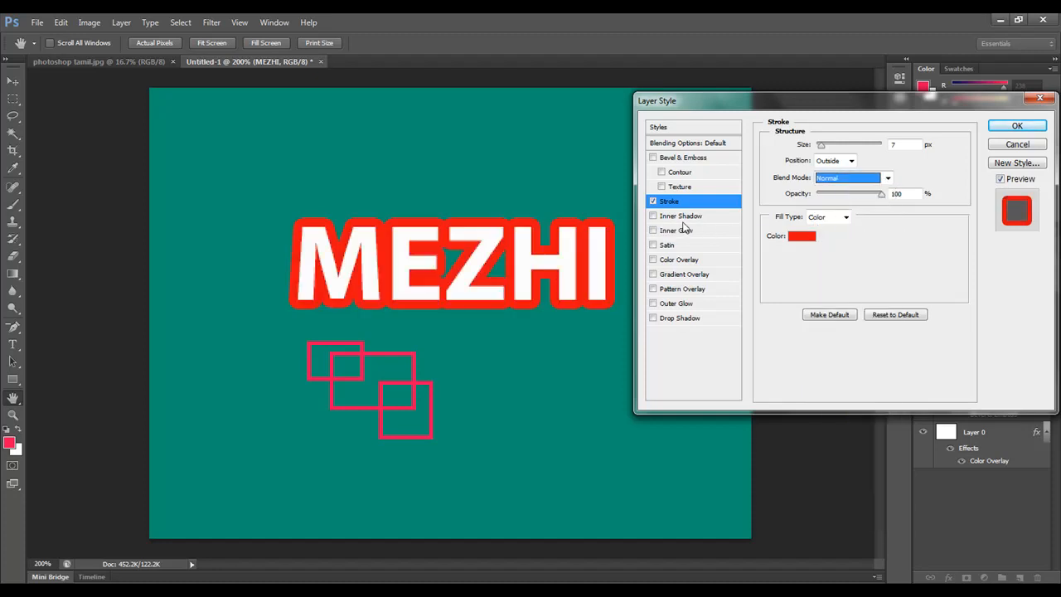
Step: Reduce the size of the MEZHI text's outer red stroke to 2 px
left_click(821, 146)
left_click_drag(821, 149, 818, 148)
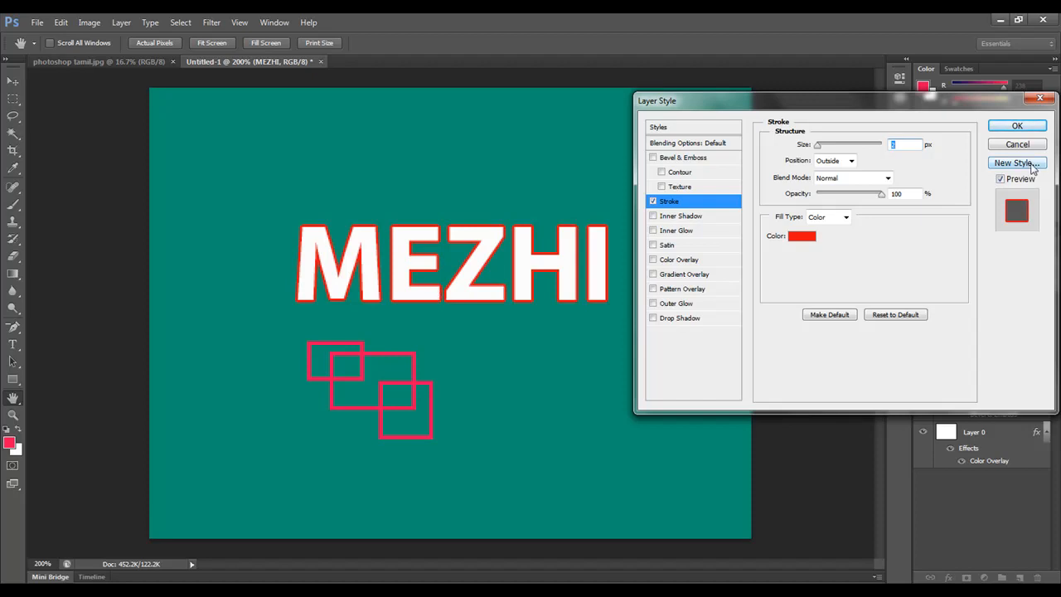
Step: Enable Inner Shadow on the MEZHI text and set its color to blue 2917d7
left_click(694, 219)
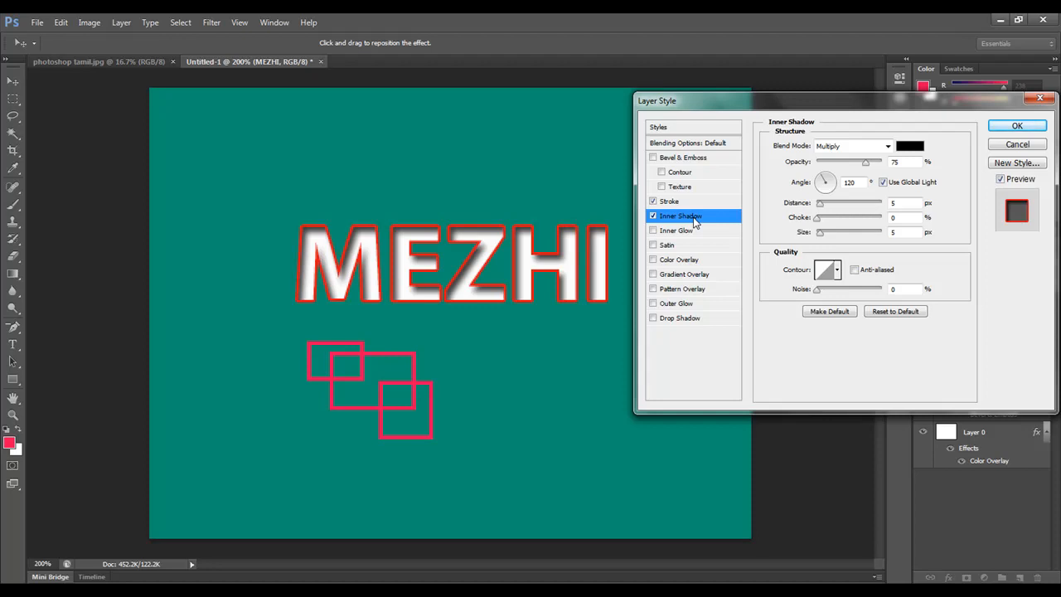
left_click(909, 149)
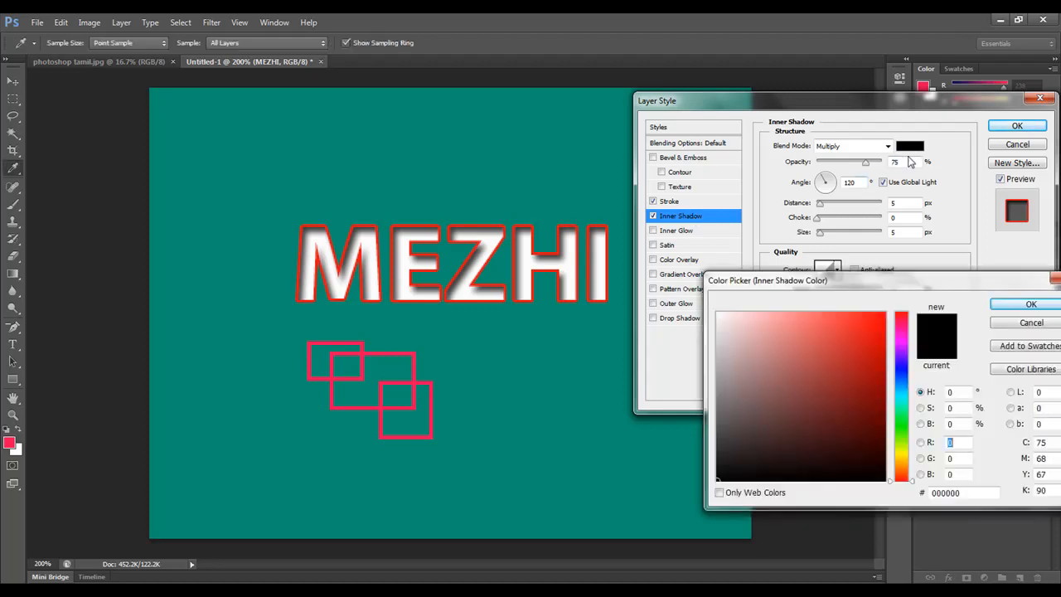
left_click(900, 366)
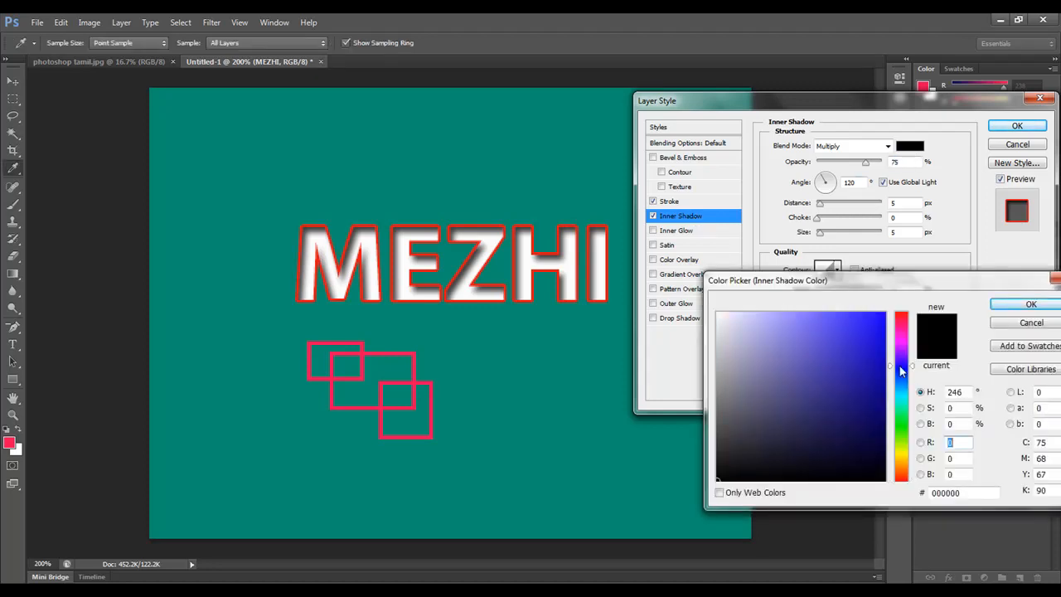
left_click(867, 339)
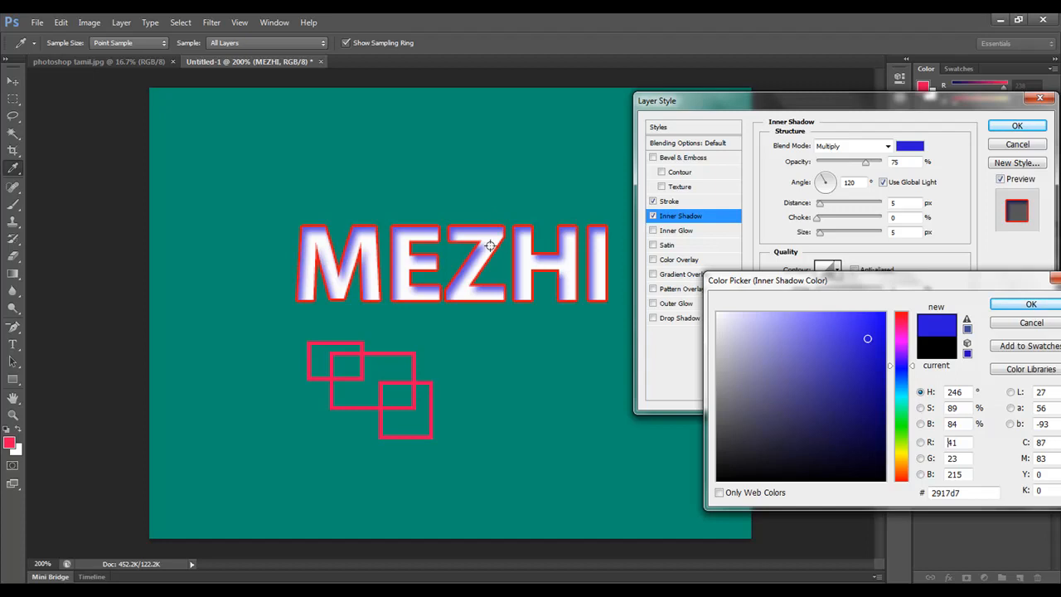
left_click(1029, 304)
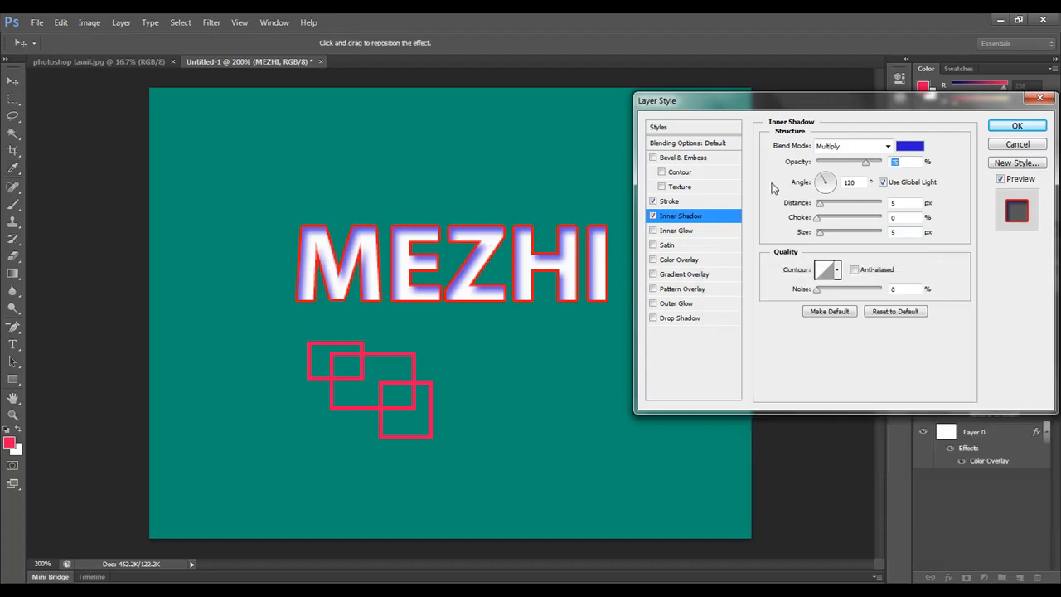
Step: Change the inner shadow's blend mode to Normal
left_click(887, 146)
left_click(867, 160)
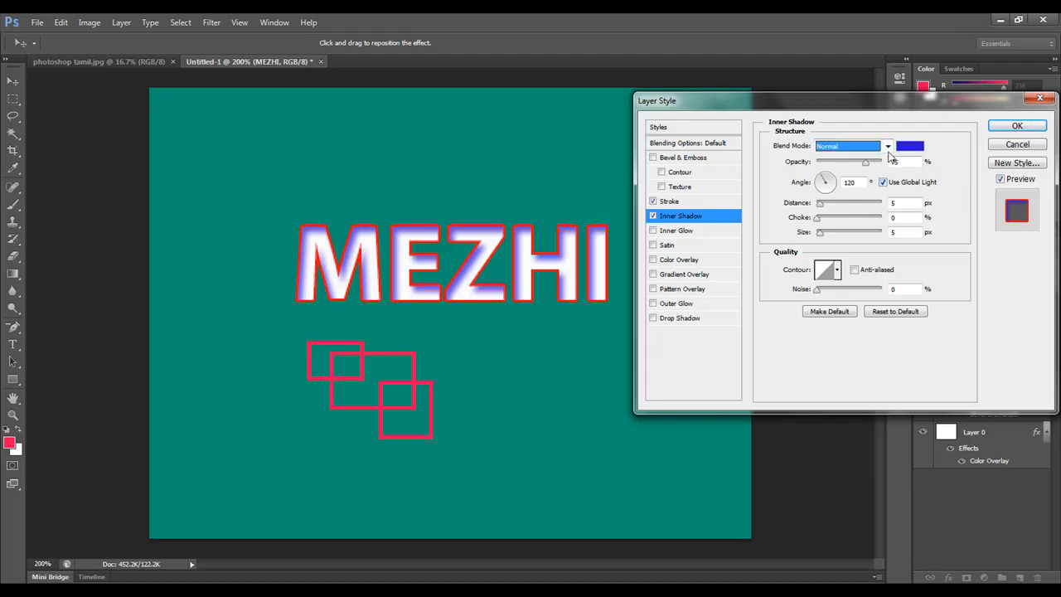
left_click(886, 149)
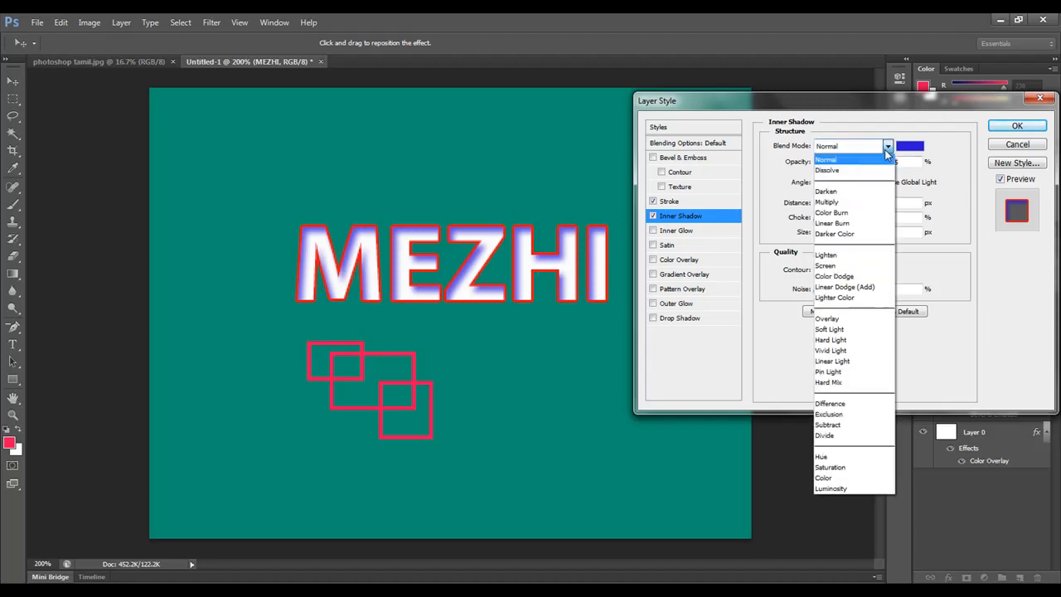
left_click(927, 128)
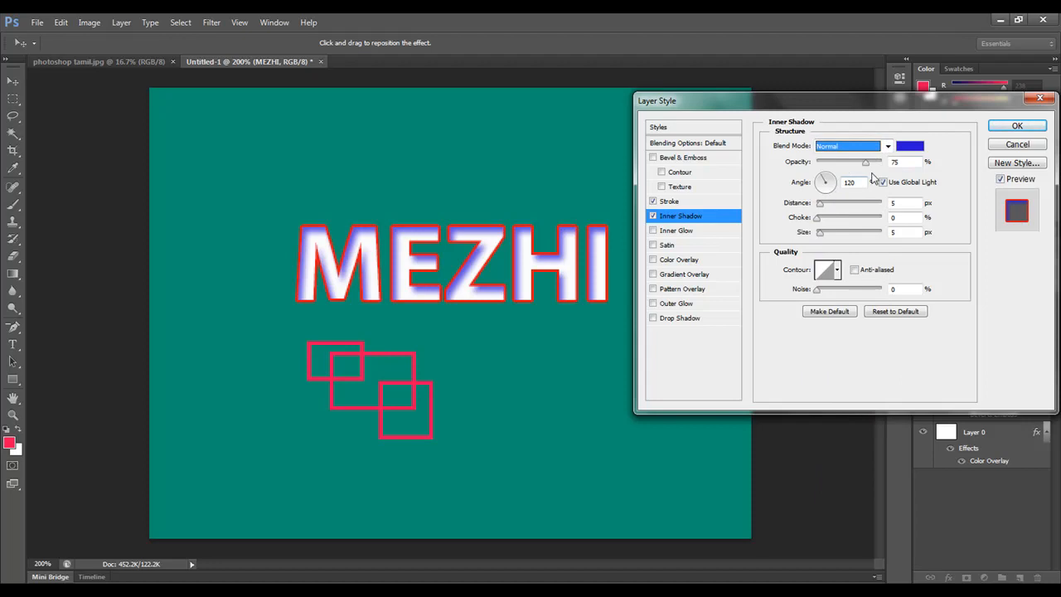
Step: Lower the inner shadow's opacity to 47% and set its lighting angle to 113°
mouse_move(866, 162)
left_mouse_down()
mouse_move(844, 170)
mouse_move(867, 174)
mouse_move(836, 170)
mouse_move(849, 170)
left_mouse_up()
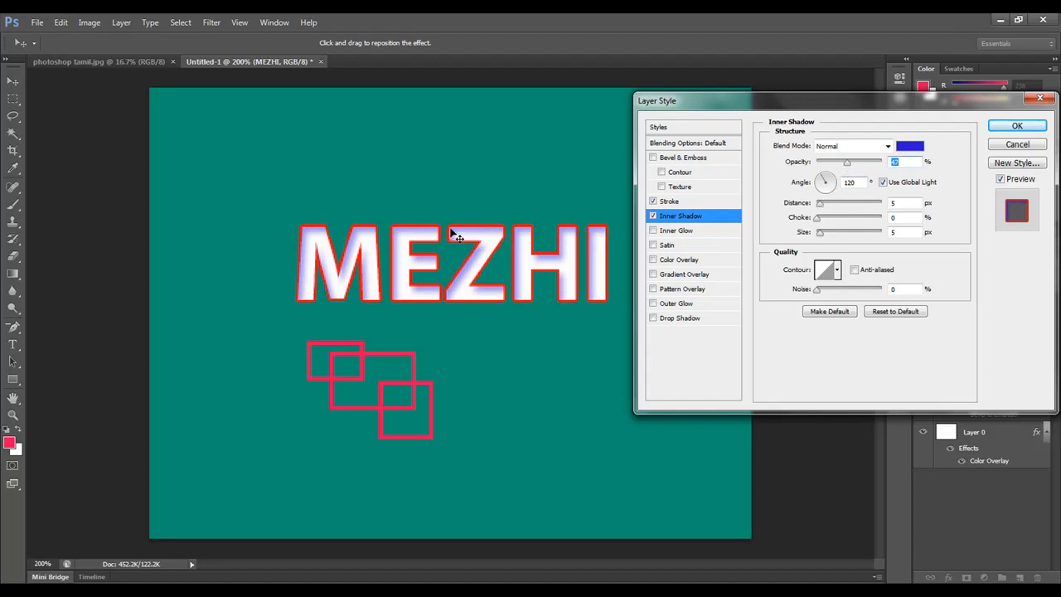
left_click(833, 187)
mouse_move(834, 189)
left_mouse_down()
mouse_move(819, 194)
mouse_move(829, 176)
mouse_move(836, 191)
mouse_move(819, 191)
mouse_move(824, 181)
left_mouse_up()
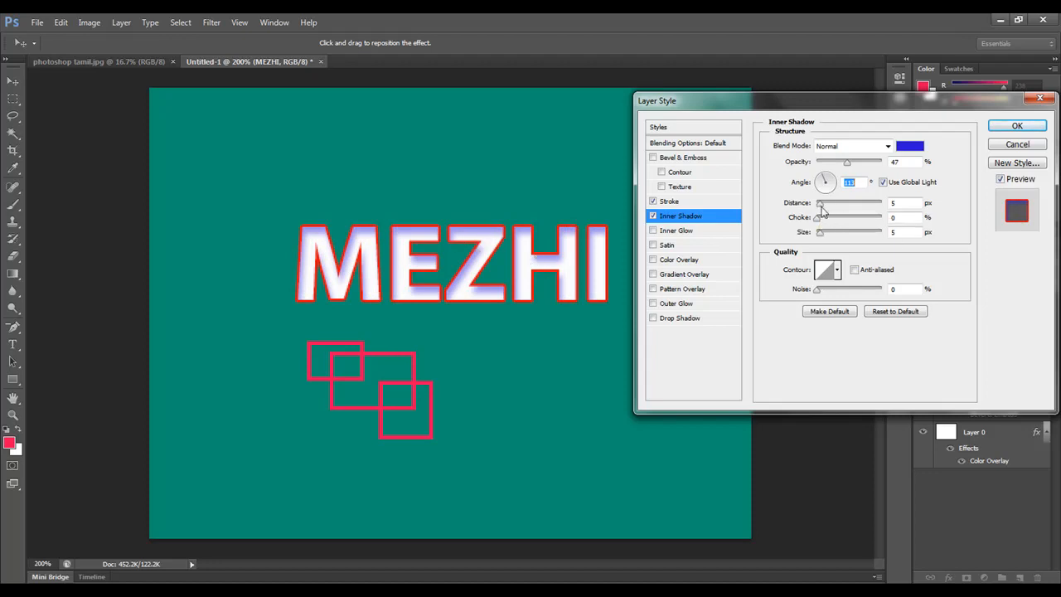
Step: Set the inner shadow's distance to 0 px, choke to 50% and size to 0 px
mouse_move(821, 209)
left_mouse_down()
mouse_move(836, 215)
mouse_move(825, 215)
left_mouse_up()
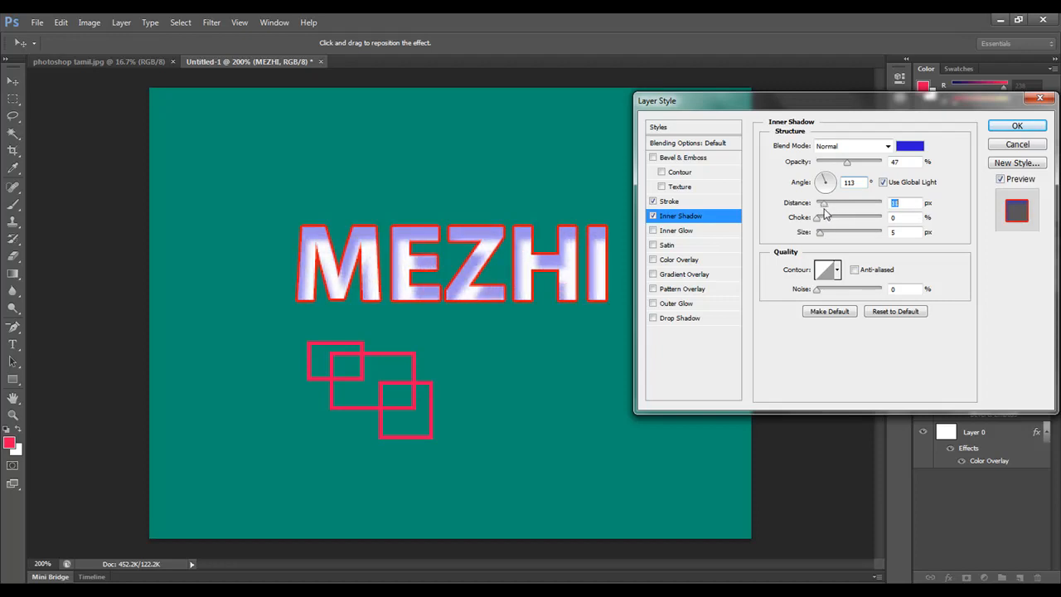
left_click_drag(837, 223, 819, 205)
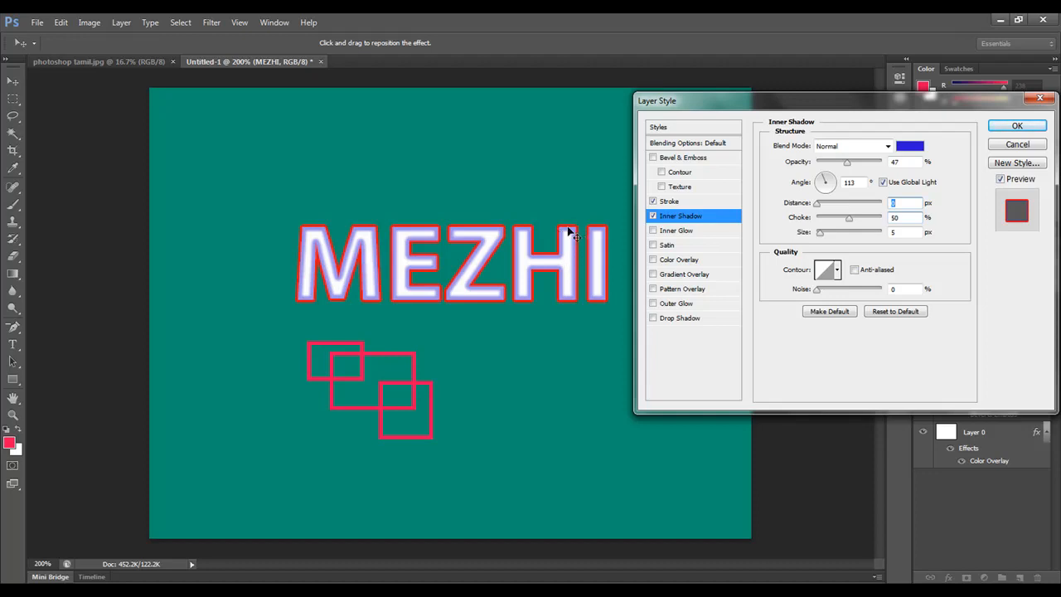
left_click_drag(818, 204, 817, 205)
mouse_move(827, 238)
left_mouse_down()
mouse_move(838, 238)
mouse_move(815, 240)
left_mouse_up()
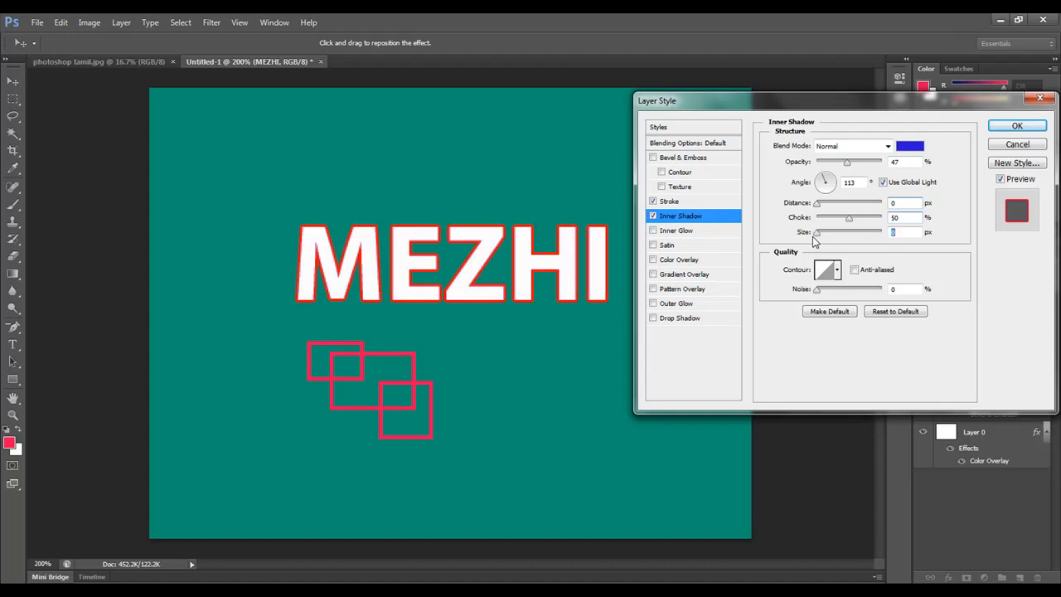
Step: Enable Inner Glow on the MEZHI text and set its color to blue 1212ee
left_click(671, 232)
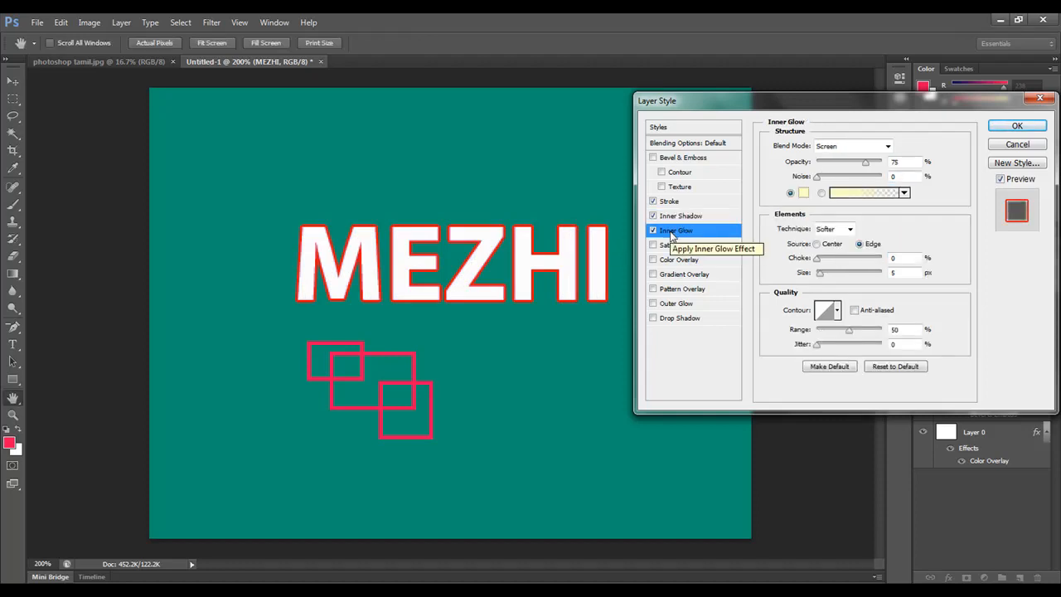
left_click(803, 193)
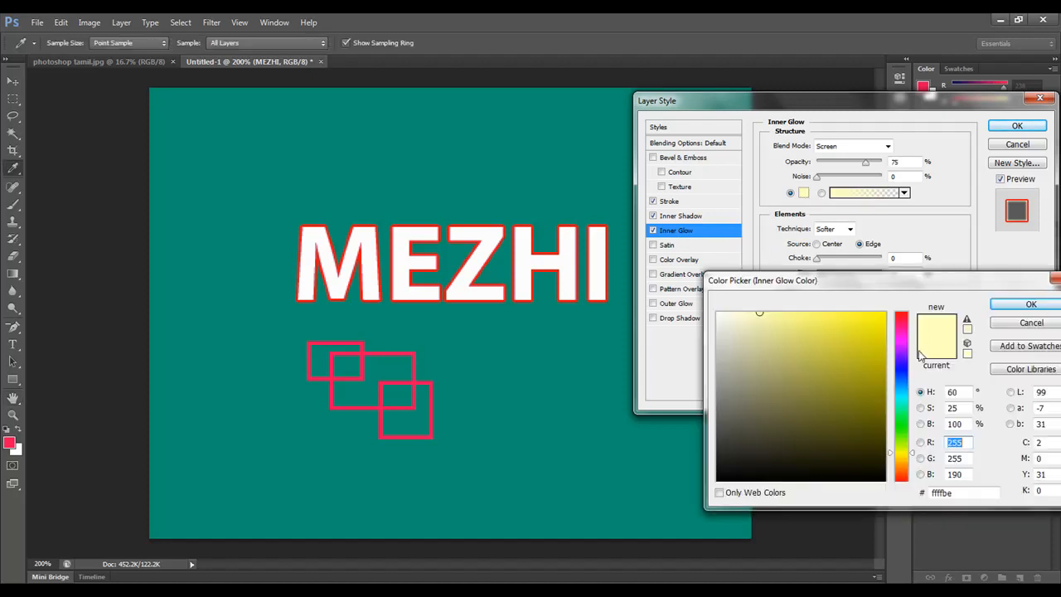
left_click(904, 327)
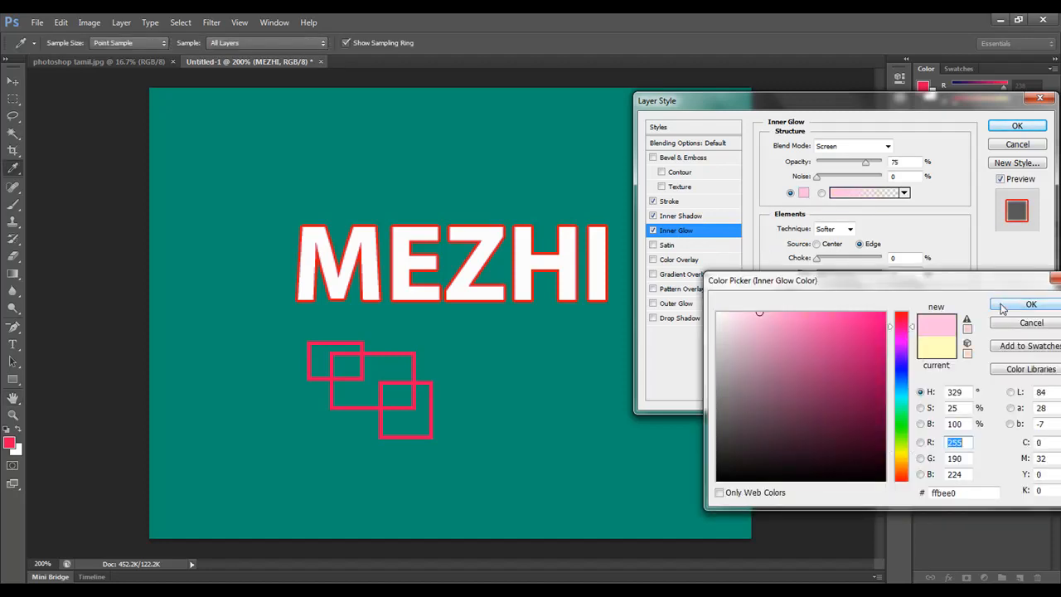
left_click(905, 372)
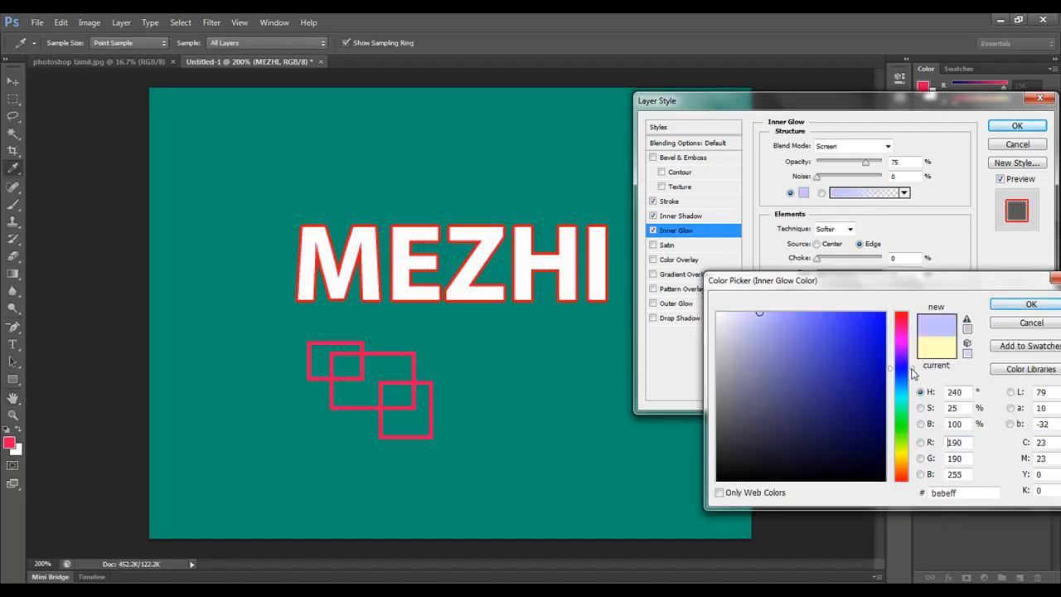
left_click(873, 322)
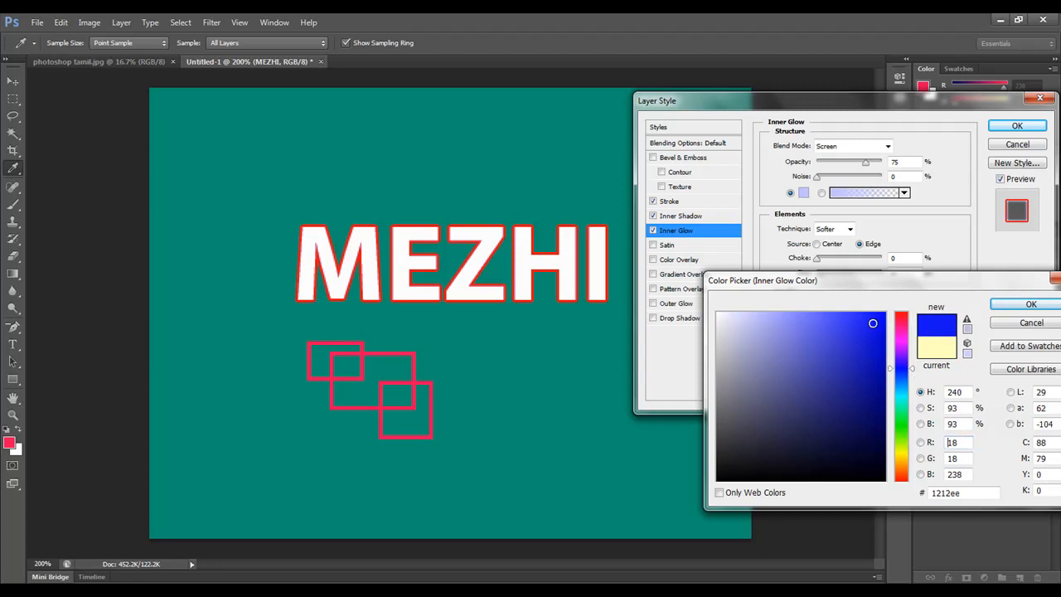
left_click(1028, 304)
Step: Set the inner glow to Dissolve blend mode with a Center source and 23% opacity
left_click(884, 149)
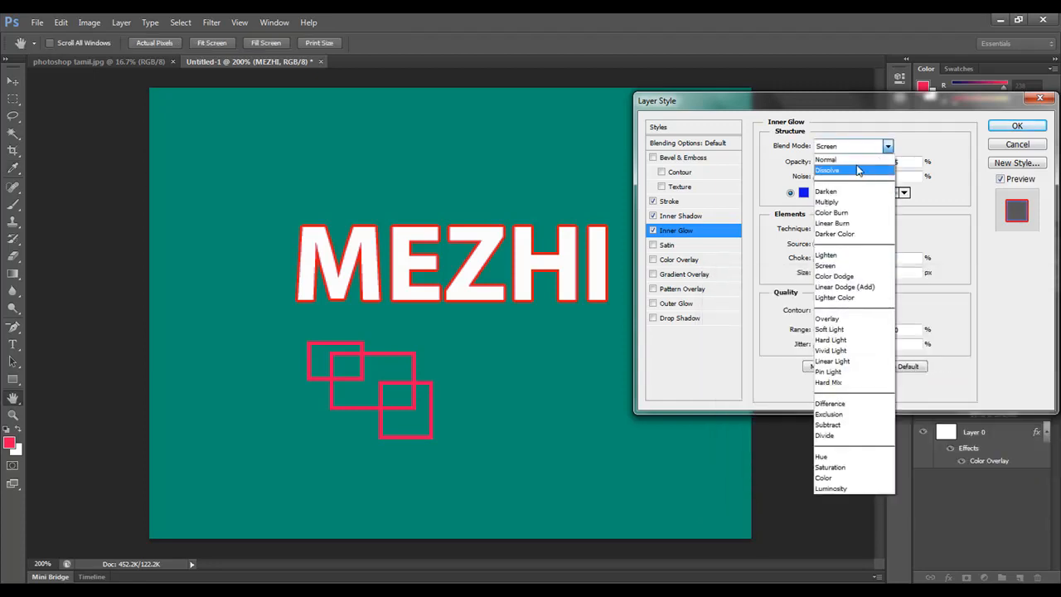
left_click(858, 171)
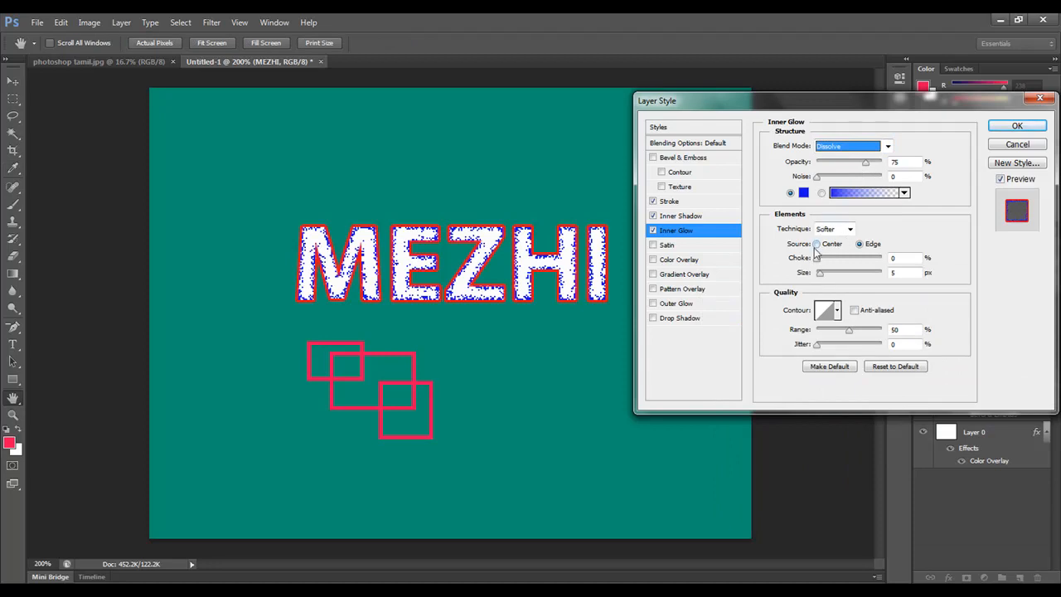
left_click(817, 245)
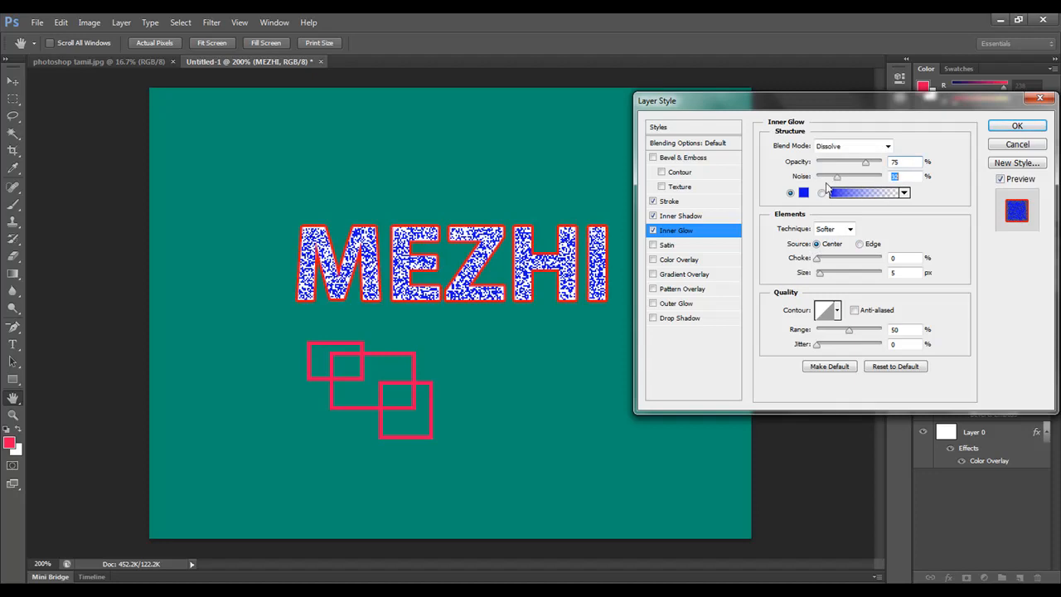
key("Tab")
left_click_drag(865, 163, 834, 172)
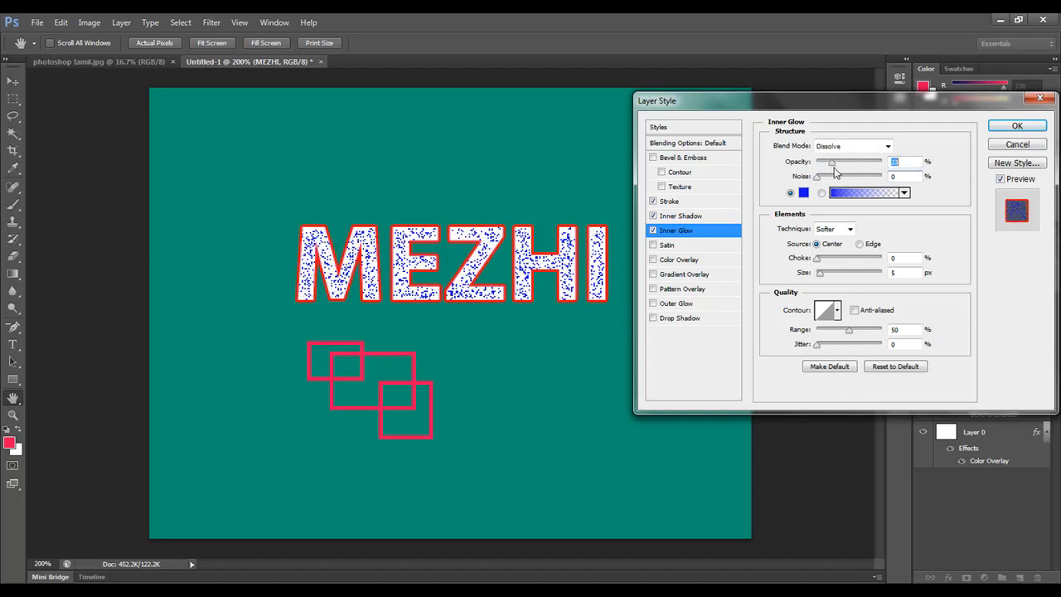
Step: Try a red-to-white gradient as the inner glow's fill
left_click(904, 193)
left_click(801, 222)
left_click(961, 192)
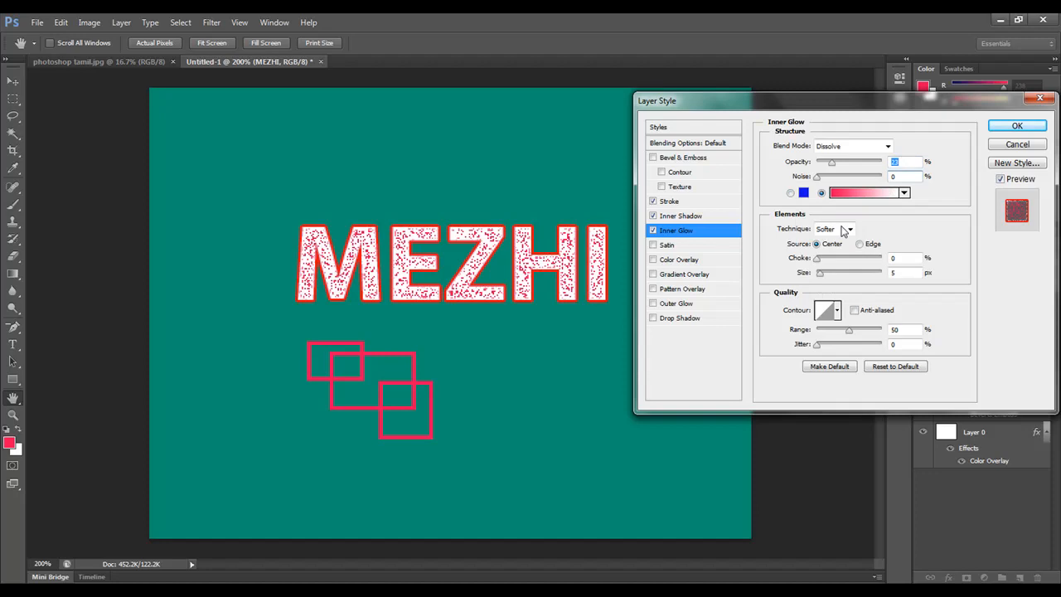
Step: Set the inner glow's size to 0 px with the Softer technique and the linear contour preset
left_click(843, 232)
left_click(838, 240)
mouse_move(820, 272)
left_mouse_down()
mouse_move(846, 274)
mouse_move(819, 274)
left_mouse_up()
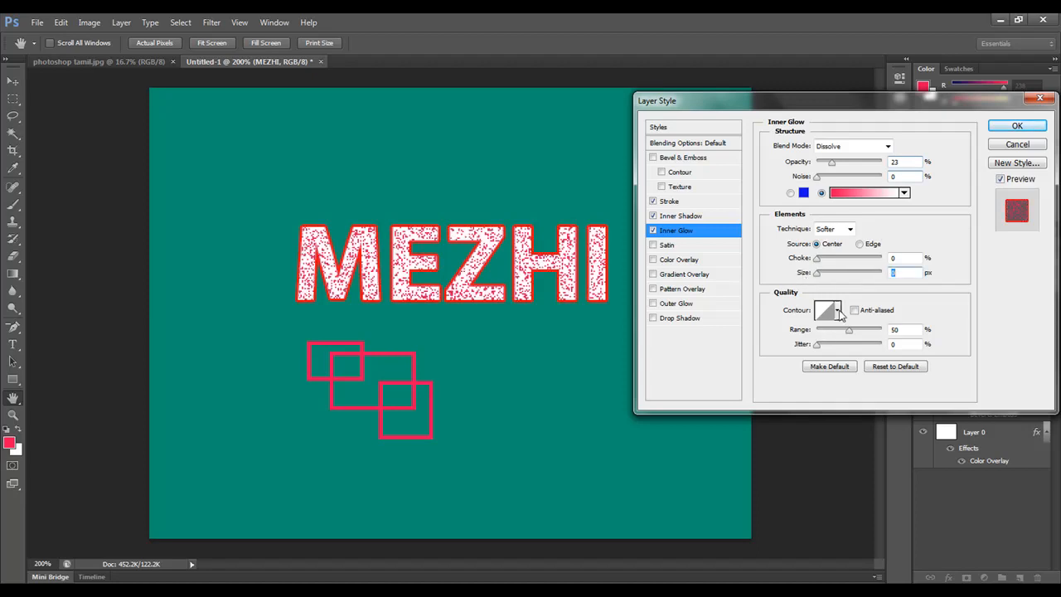
left_click(837, 310)
left_click(826, 343)
left_click(771, 347)
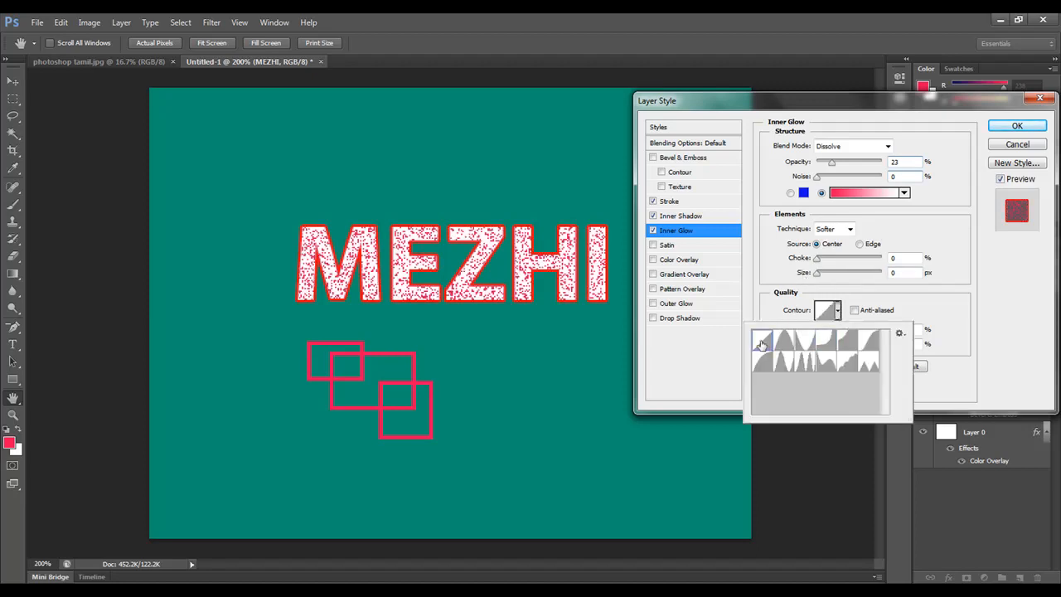
left_click(911, 298)
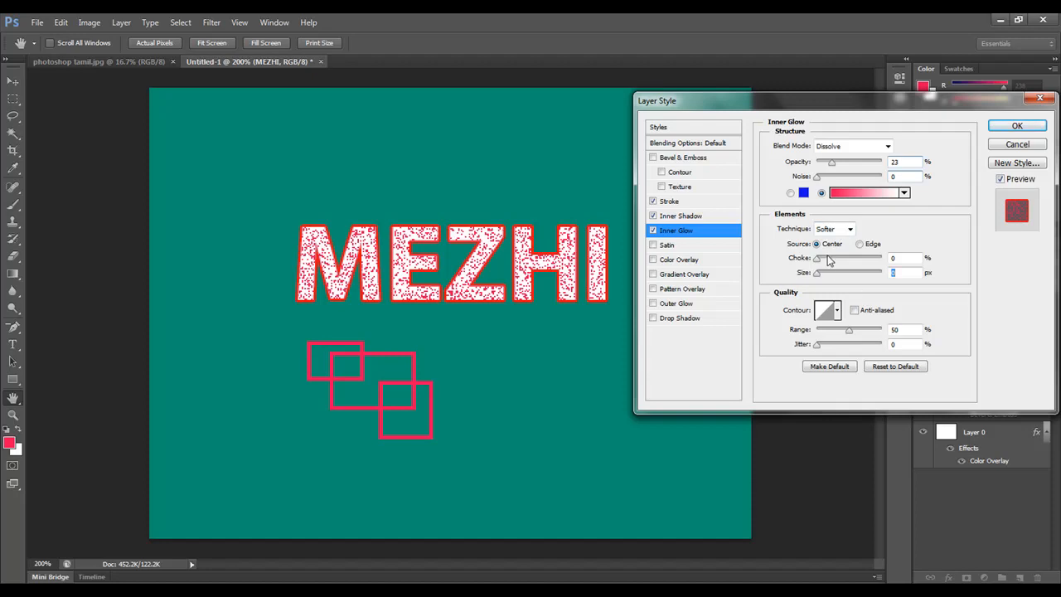
Step: Switch the inner glow back to its solid blue color and change its blend mode to Normal
left_click(791, 194)
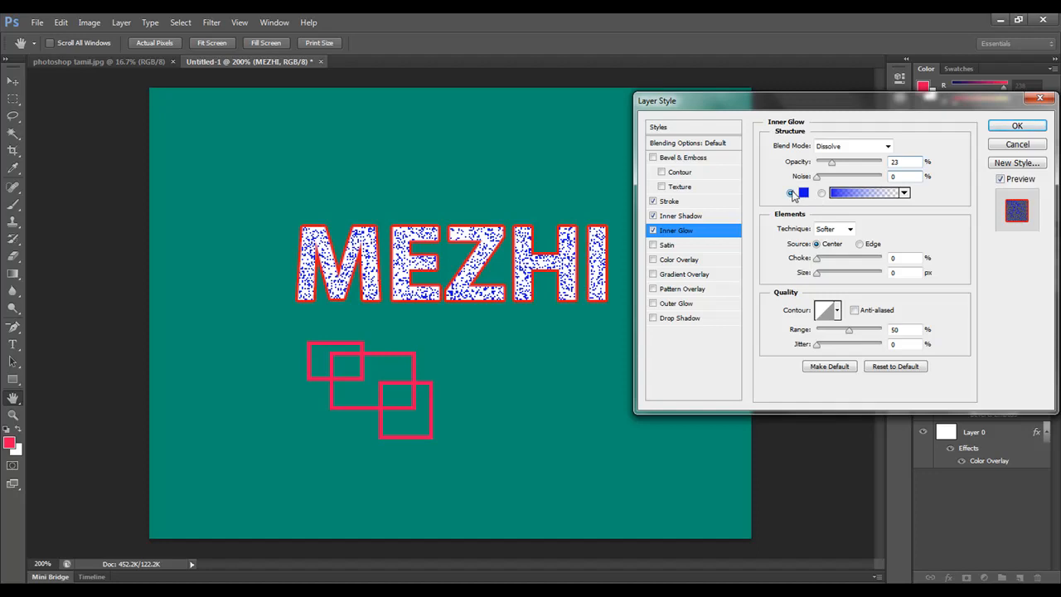
left_click(888, 146)
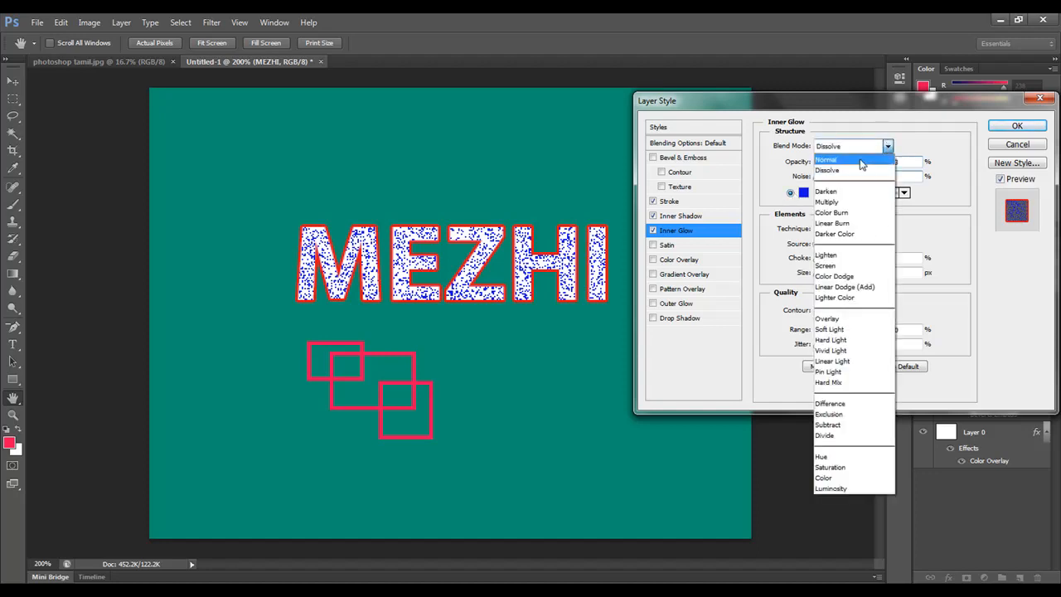
left_click(849, 153)
Step: Enable Satin on the text and turn off Inner Glow and Inner Shadow, leaving Stroke enabled
left_click(670, 245)
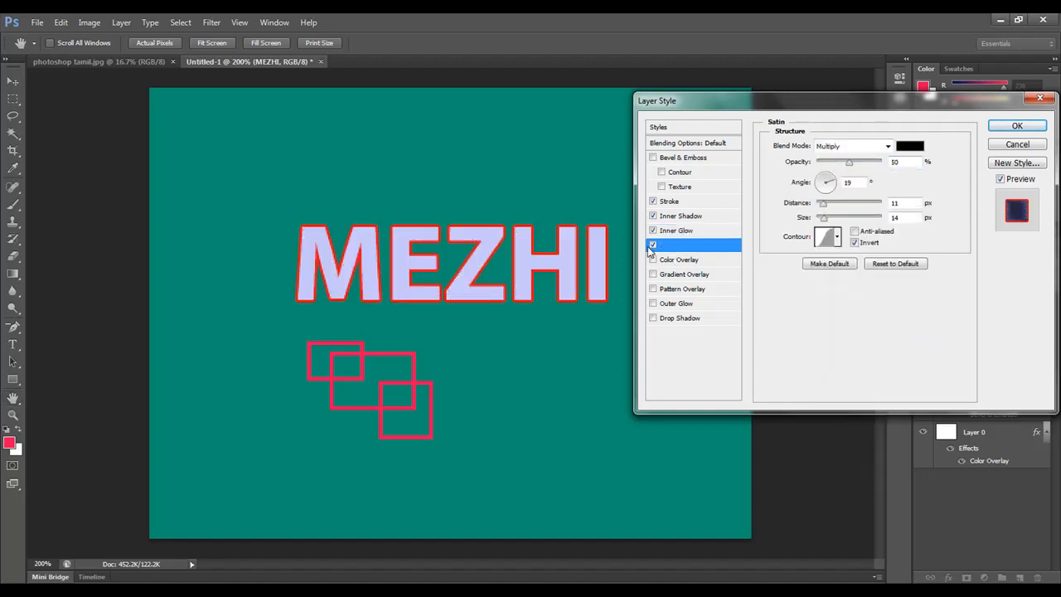
left_click(654, 231)
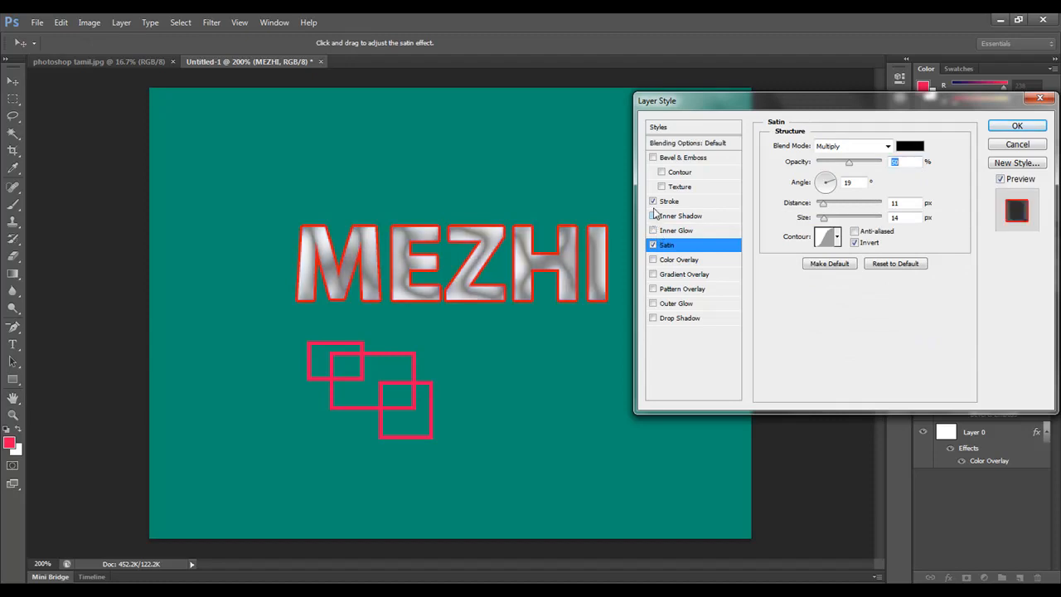
left_click(653, 202)
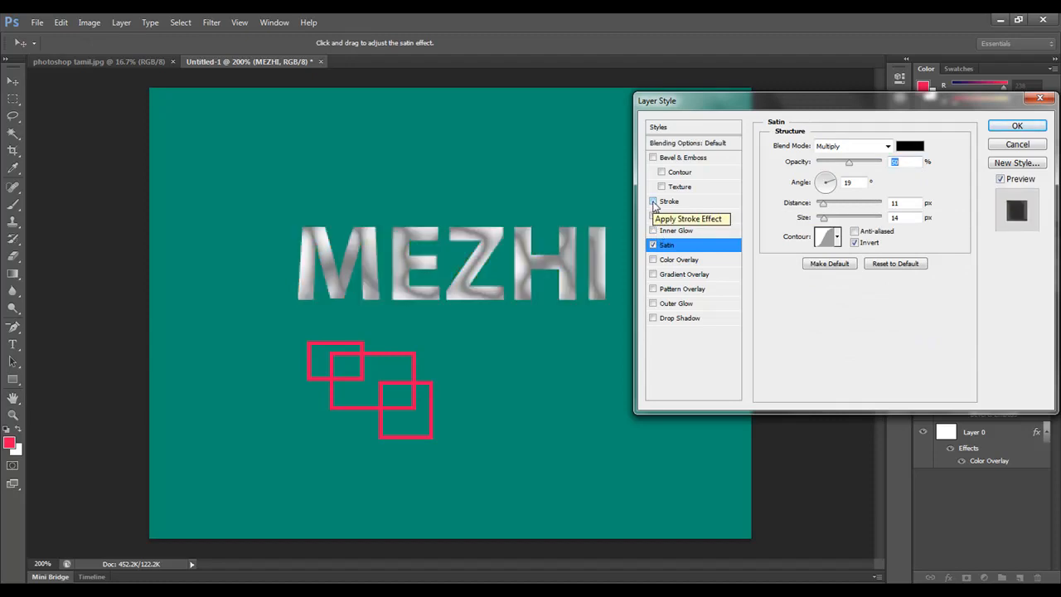
left_click(653, 203)
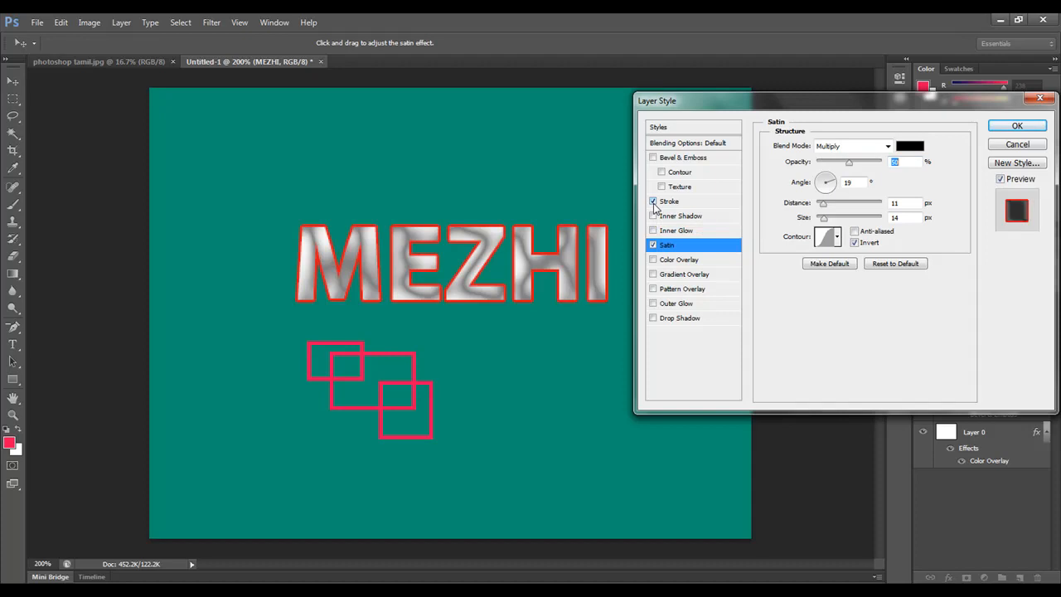
Step: Set the satin effect's color to red e41616
left_click(910, 147)
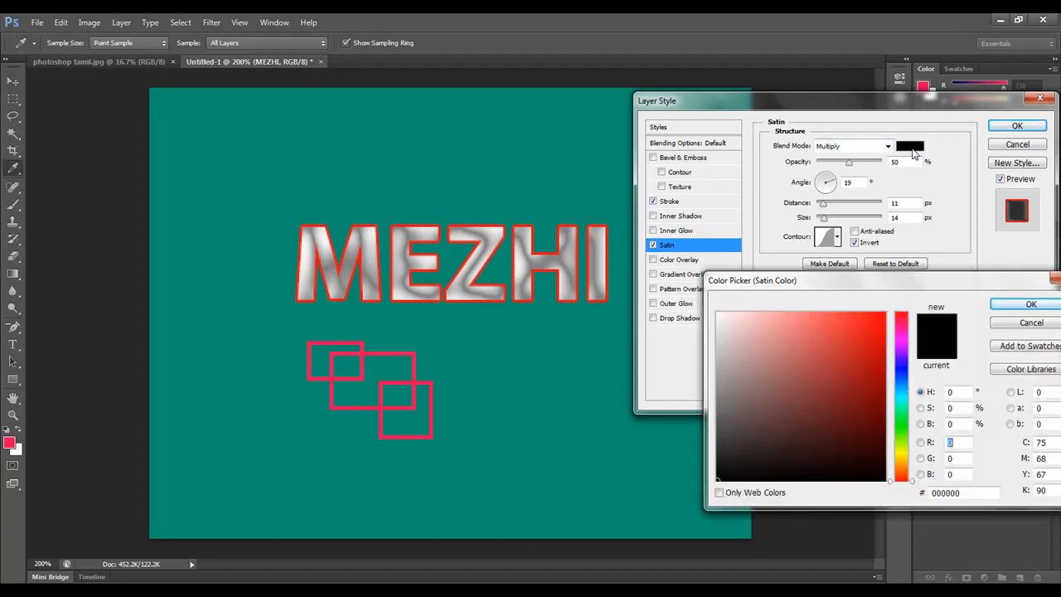
left_click(871, 329)
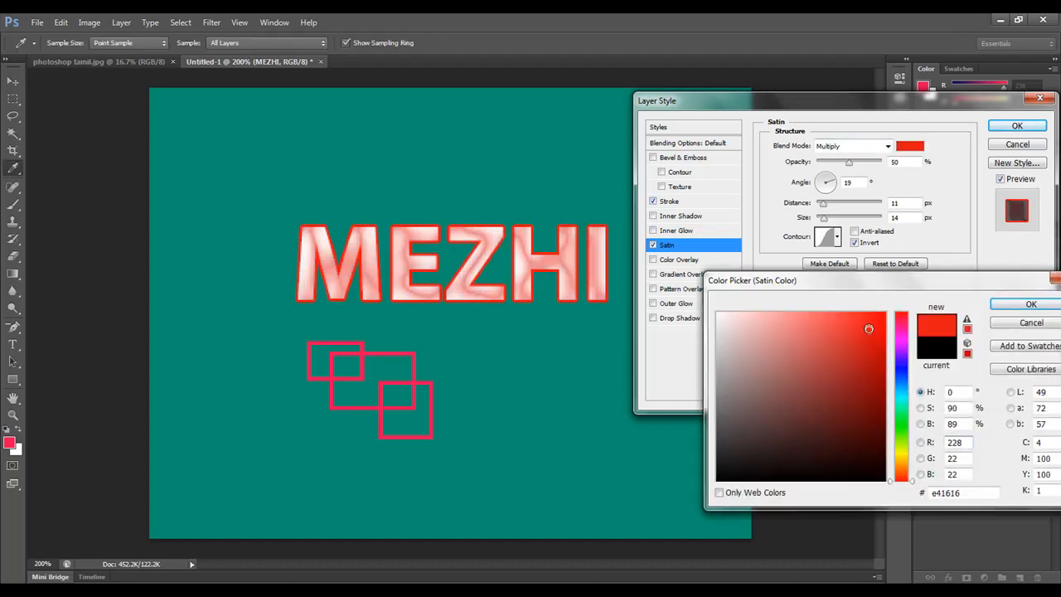
left_click(1005, 305)
Step: Try several contour presets for the satin effect and settle on the one with multiple narrow peaks
left_click(837, 237)
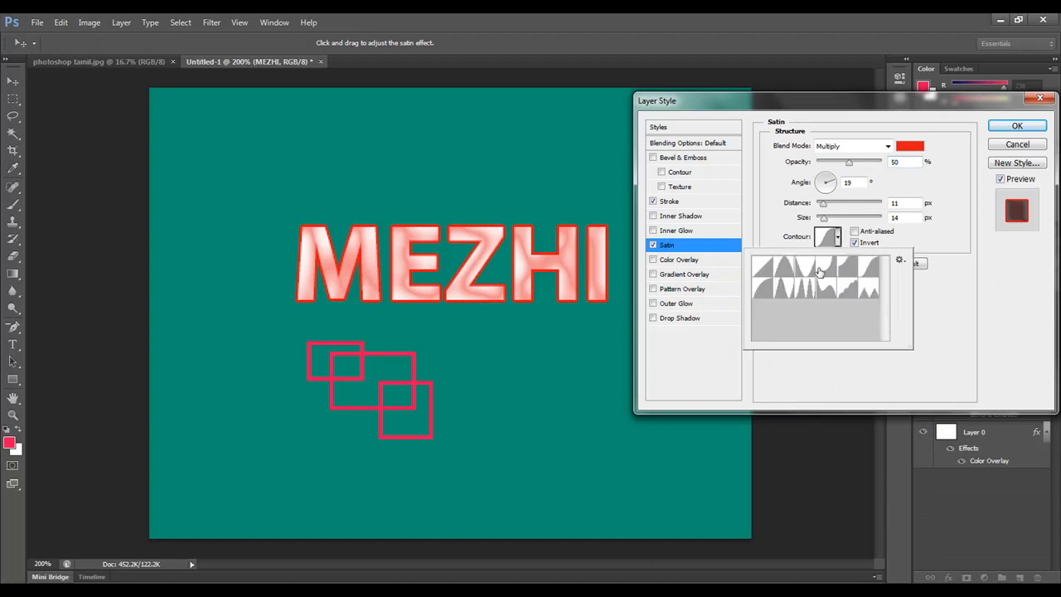
left_click(770, 270)
left_click(780, 270)
left_click(799, 271)
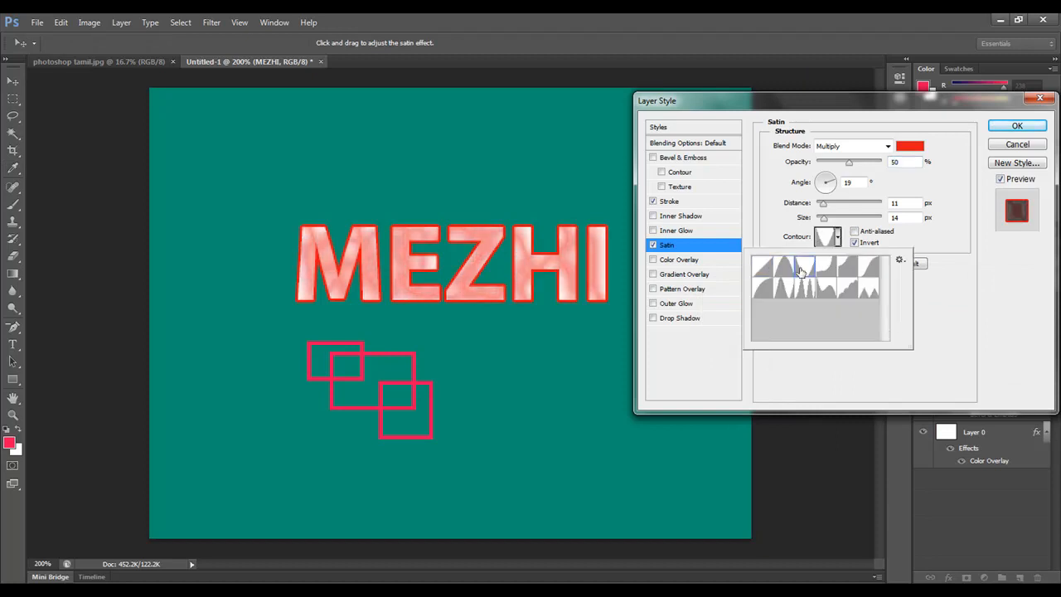
left_click(844, 269)
left_click(869, 269)
left_click(869, 288)
left_click(847, 289)
left_click(824, 290)
left_click(807, 293)
left_click(743, 295)
left_click(684, 290)
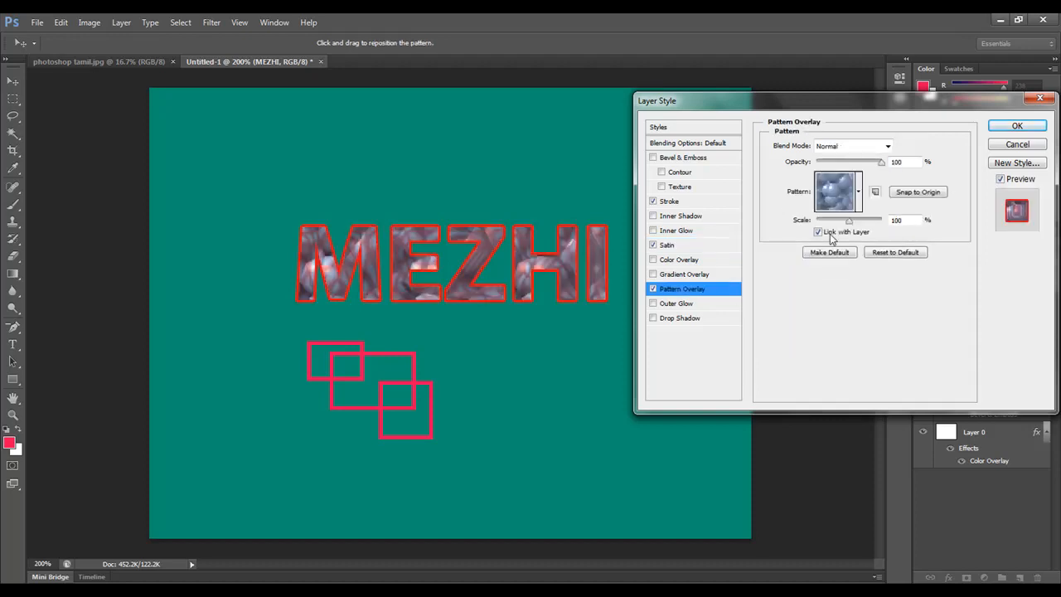
left_click(653, 290)
left_click(667, 245)
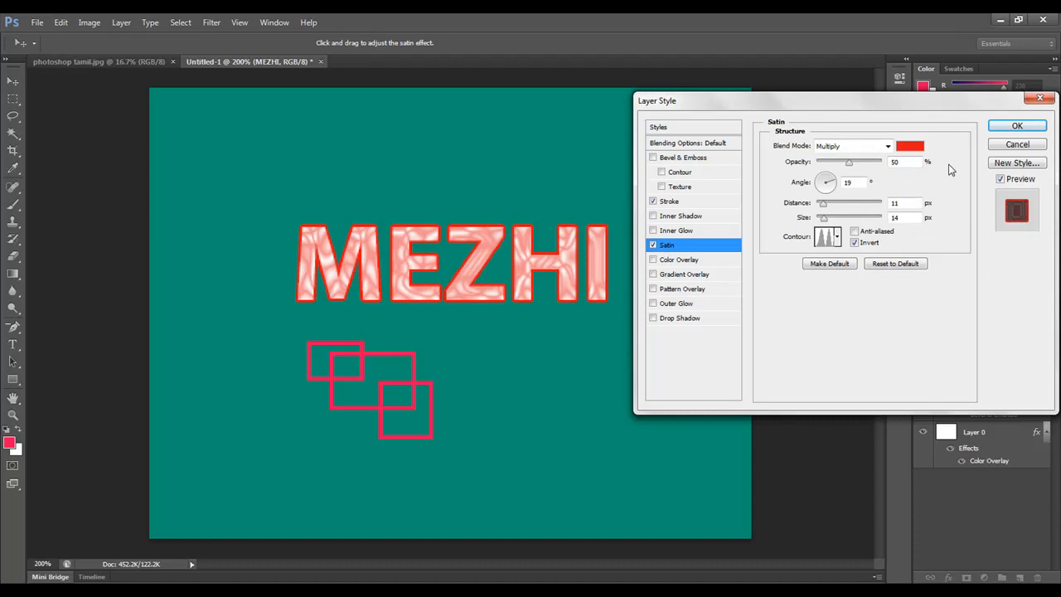
Step: Try Inner Shadow with a greater distance in place of Satin, and switch back to Satin alone with the Stroke
left_click(675, 216)
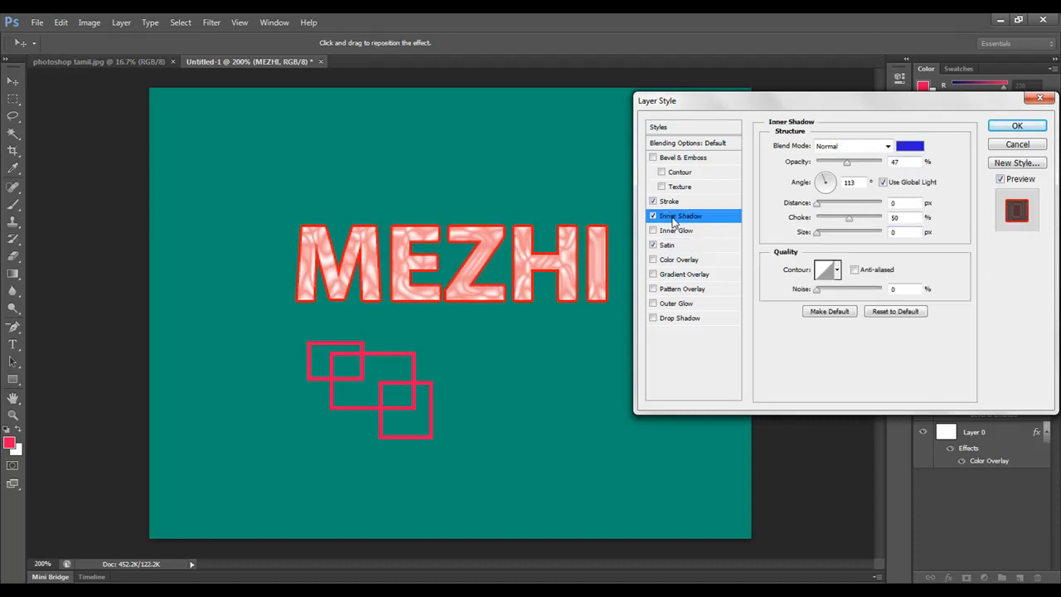
left_click(653, 245)
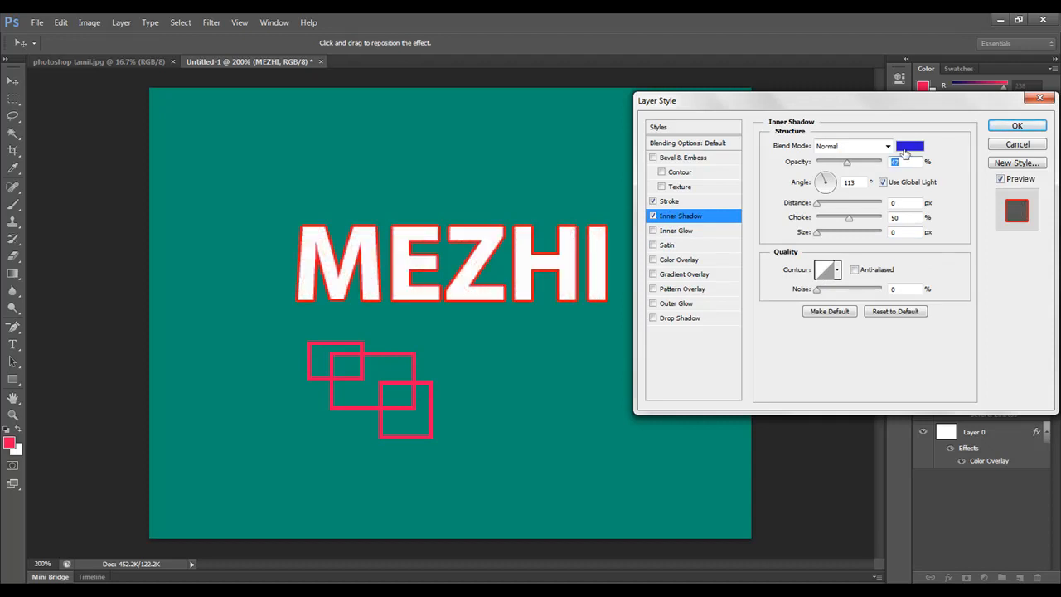
mouse_move(817, 203)
left_mouse_down()
mouse_move(829, 212)
mouse_move(820, 208)
left_mouse_up()
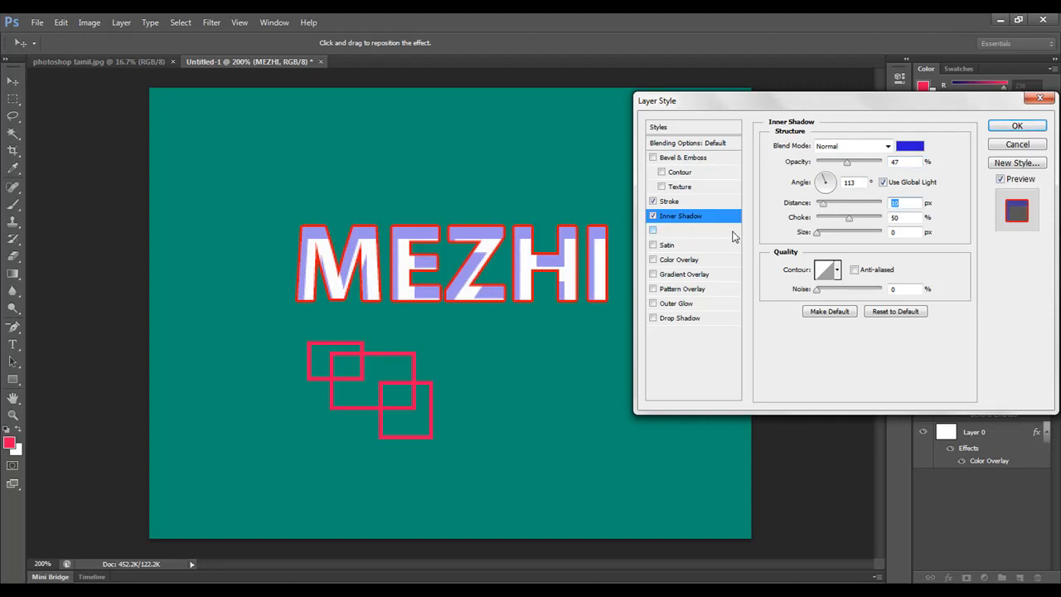
left_click(667, 245)
left_click(654, 217)
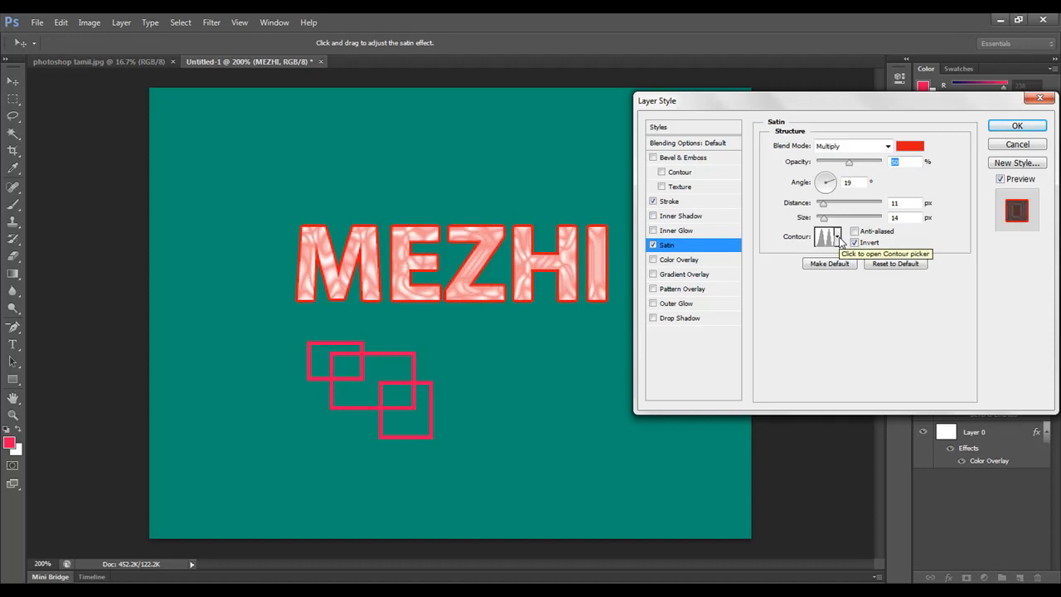
Step: Test other red shades for the satin effect and change its color to a saturated blue
left_click(911, 152)
left_click(852, 323)
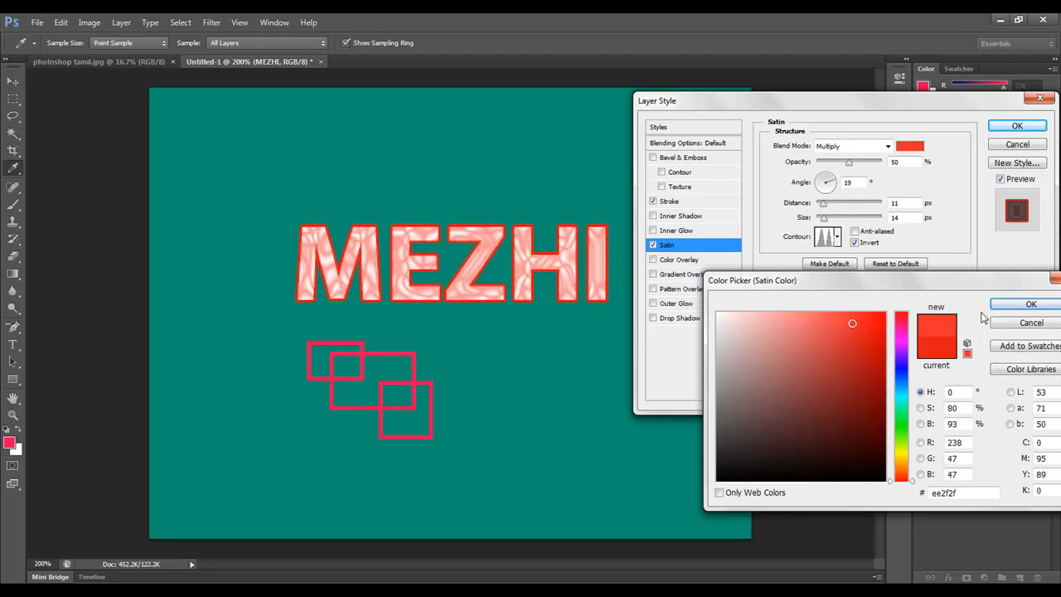
left_click(855, 370)
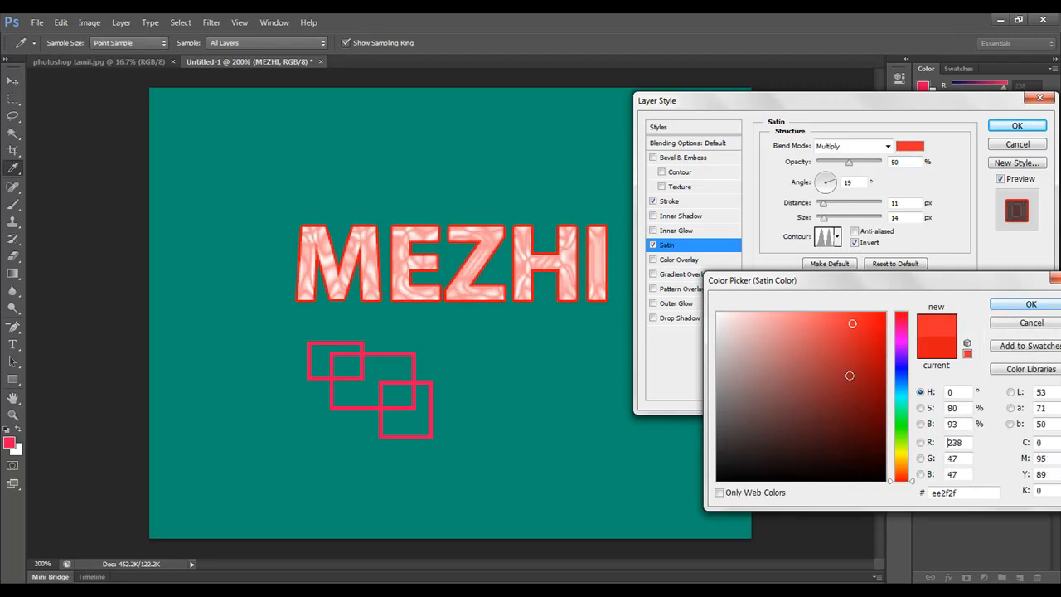
left_click(903, 367)
left_click(1031, 304)
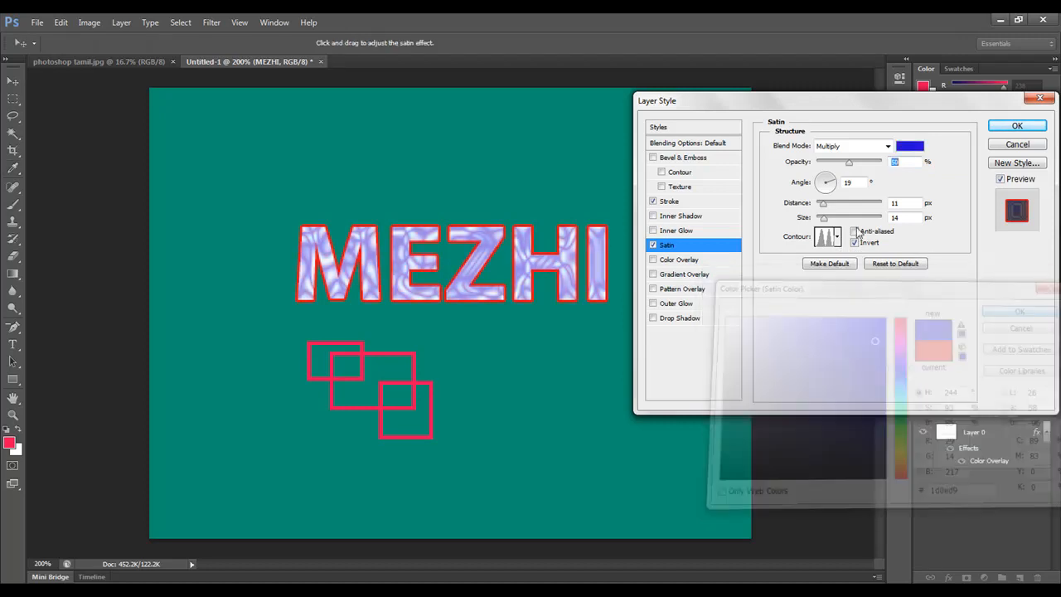
Step: Try different angles for the satin effect and set the angle to -152°
left_click(824, 188)
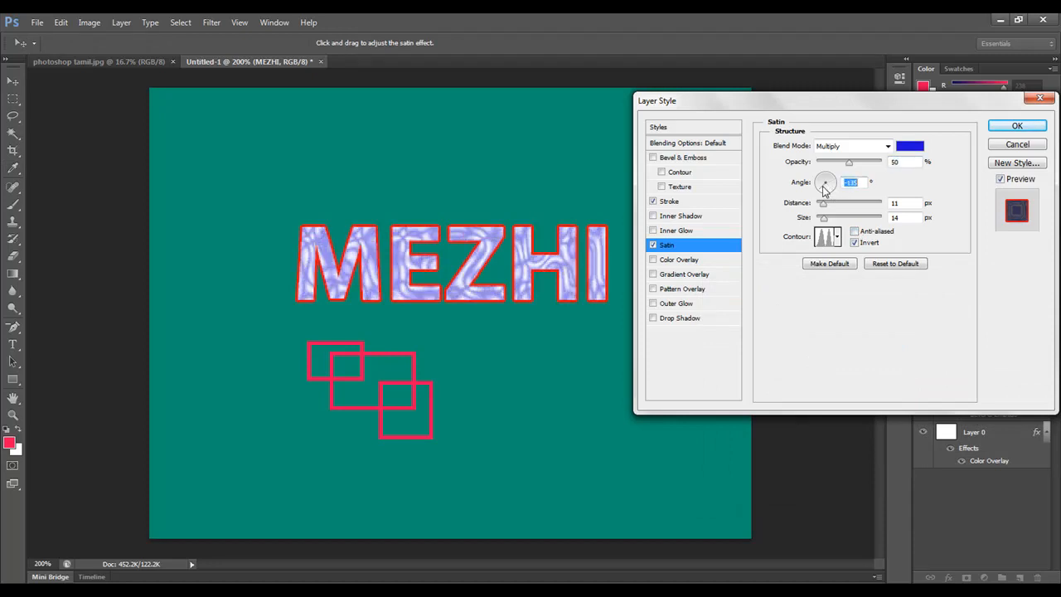
left_click(823, 182)
left_click(827, 178)
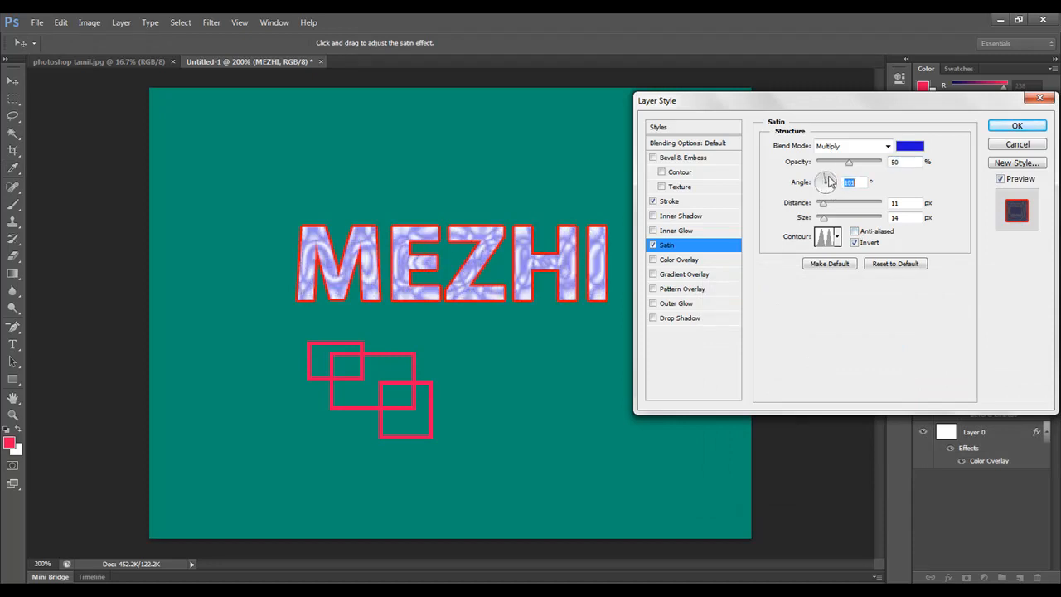
left_click(827, 180)
left_click(817, 186)
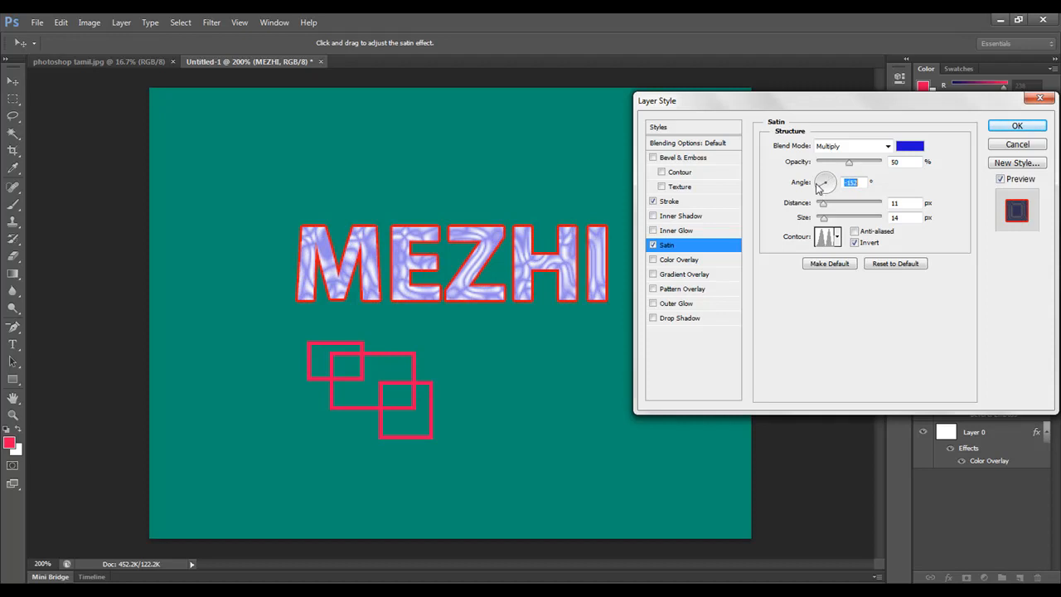
Step: Try several angles for the satin effect on the MEZHI text and set the angle to 127°
left_click(827, 182)
left_click(833, 184)
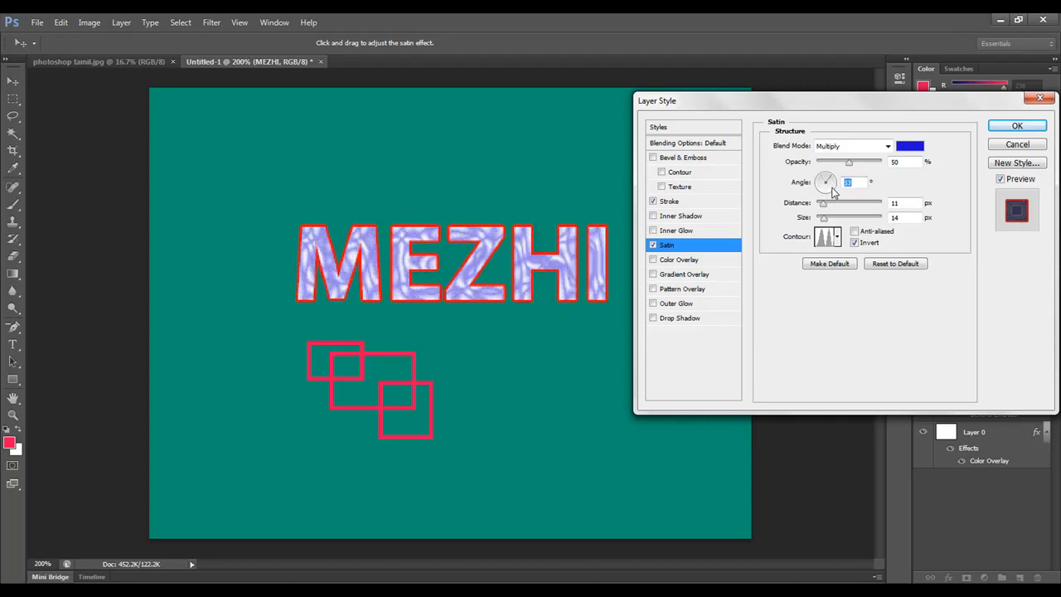
left_click(832, 189)
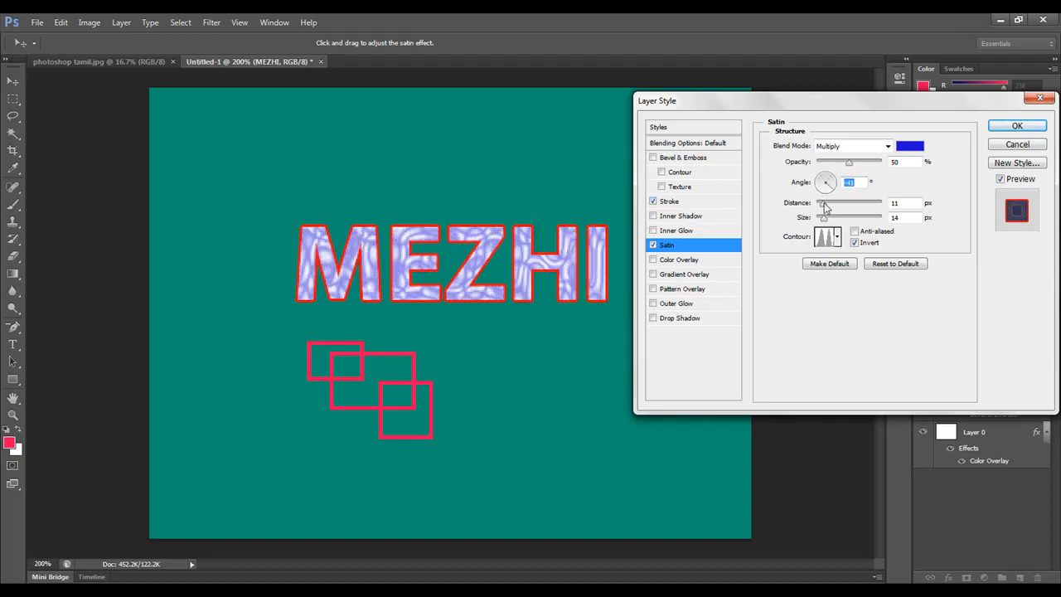
left_click(822, 180)
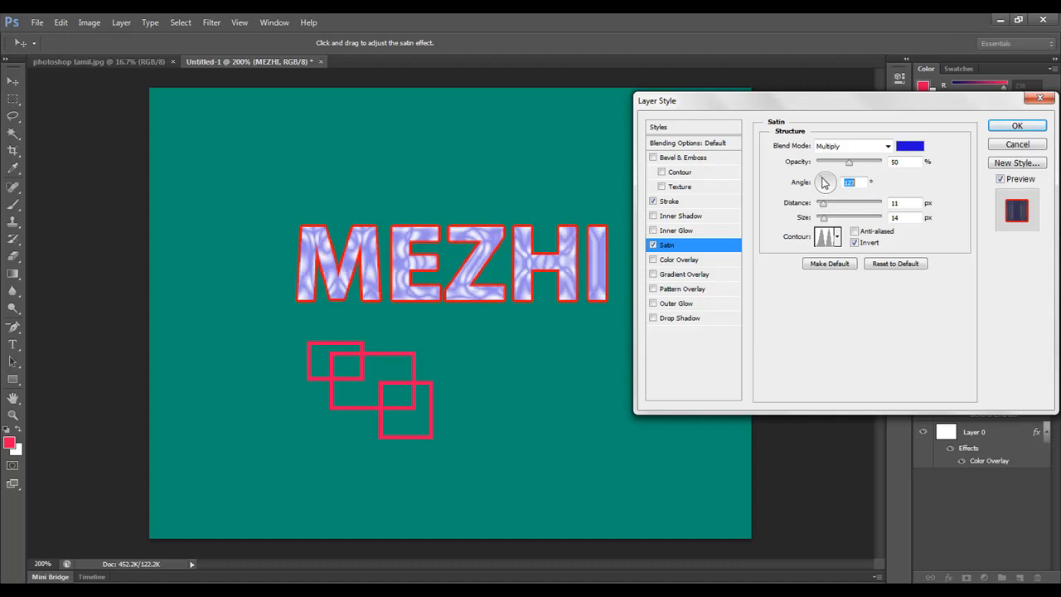
Step: Set the satin blend mode to Normal and reduce its distance to 2 px
left_click(862, 147)
left_click(852, 160)
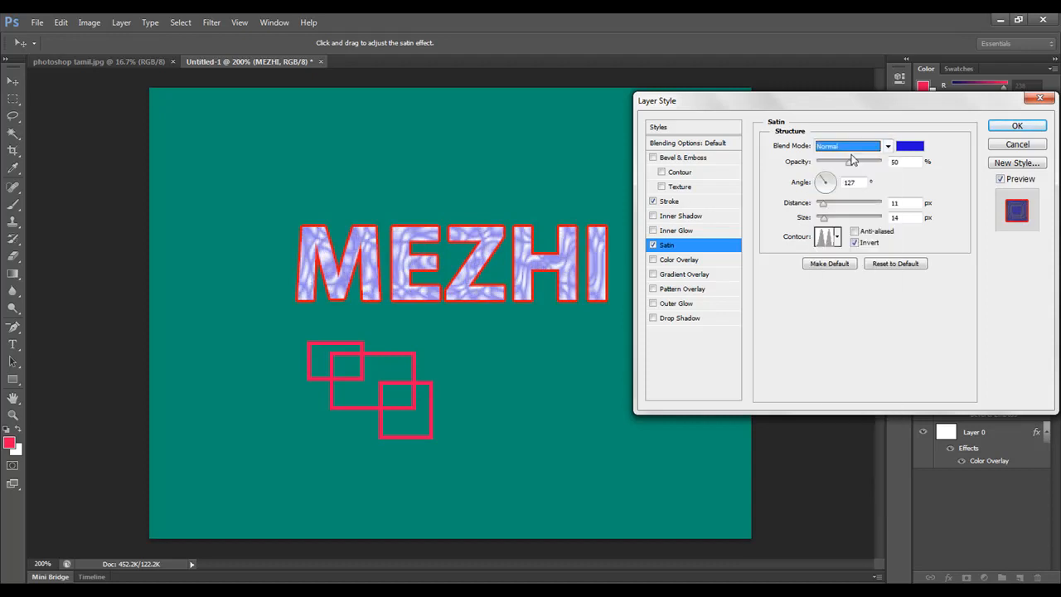
mouse_move(824, 204)
left_mouse_down()
mouse_move(844, 212)
mouse_move(818, 216)
left_mouse_up()
Step: Turn off Satin and Stroke on the MEZHI text and enable Color Overlay in their place
left_click(654, 246)
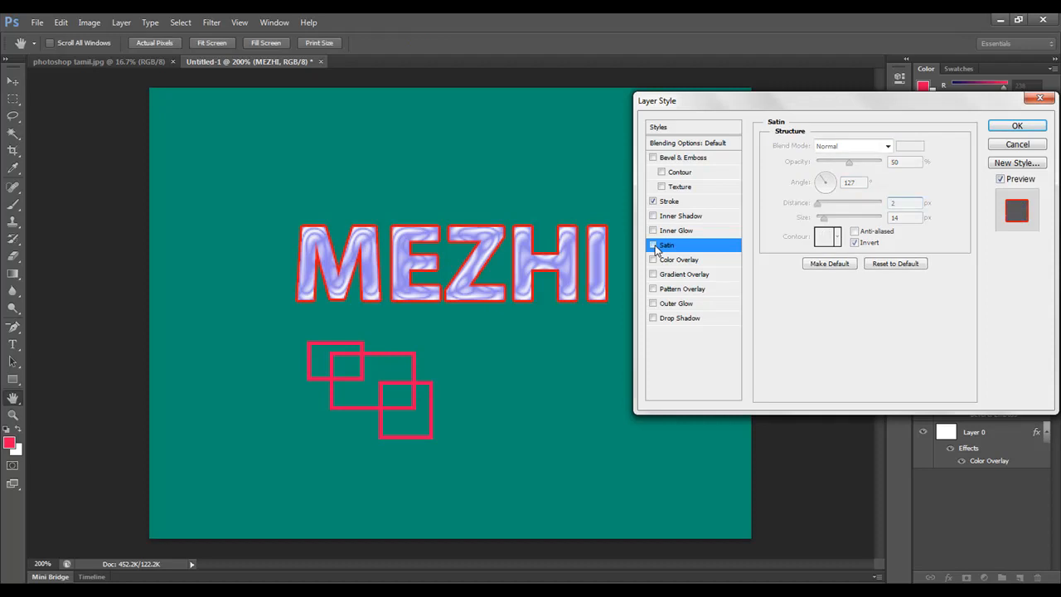
left_click(673, 261)
left_click(653, 203)
left_click(698, 264)
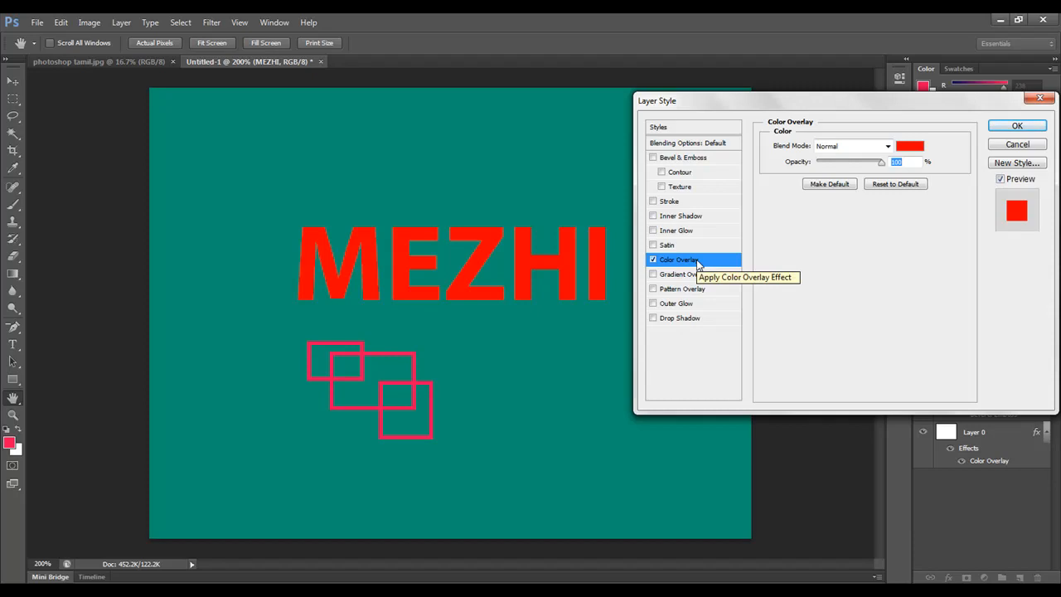
Step: Try a blue shade as the overlay color of the MEZHI text
left_click(912, 147)
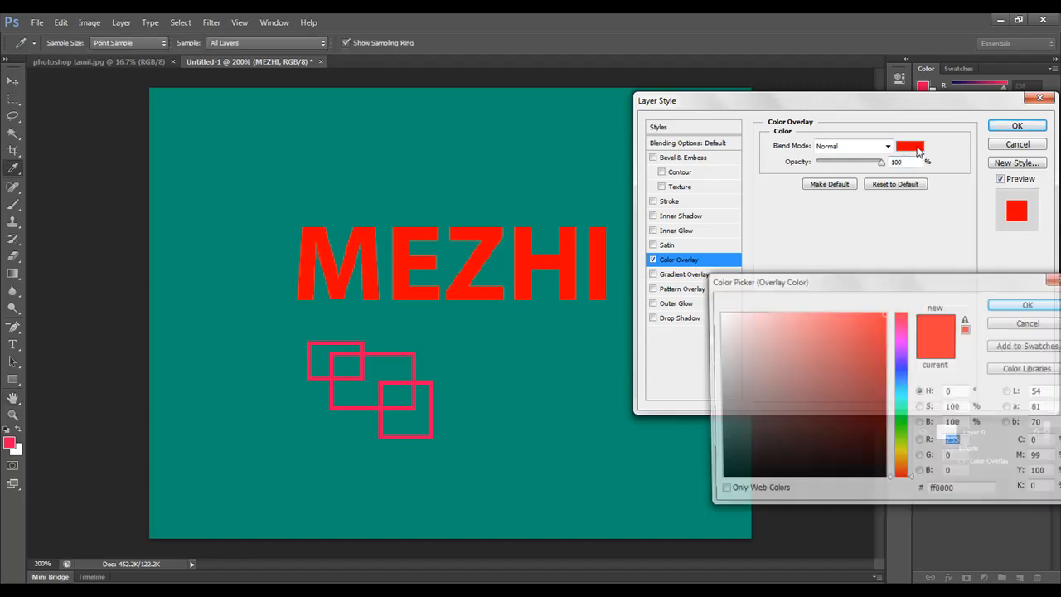
left_click(903, 370)
left_click_drag(879, 337, 841, 379)
left_click(1031, 322)
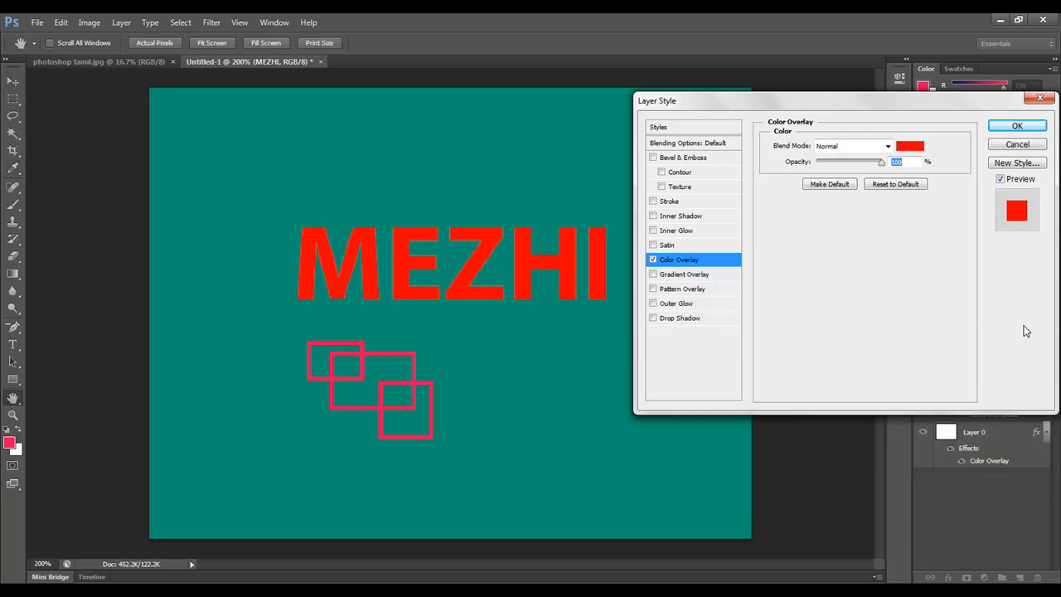
Step: Apply the layer style, then reopen the text's Color Overlay and change the overlay color to near-white
left_click(1020, 130)
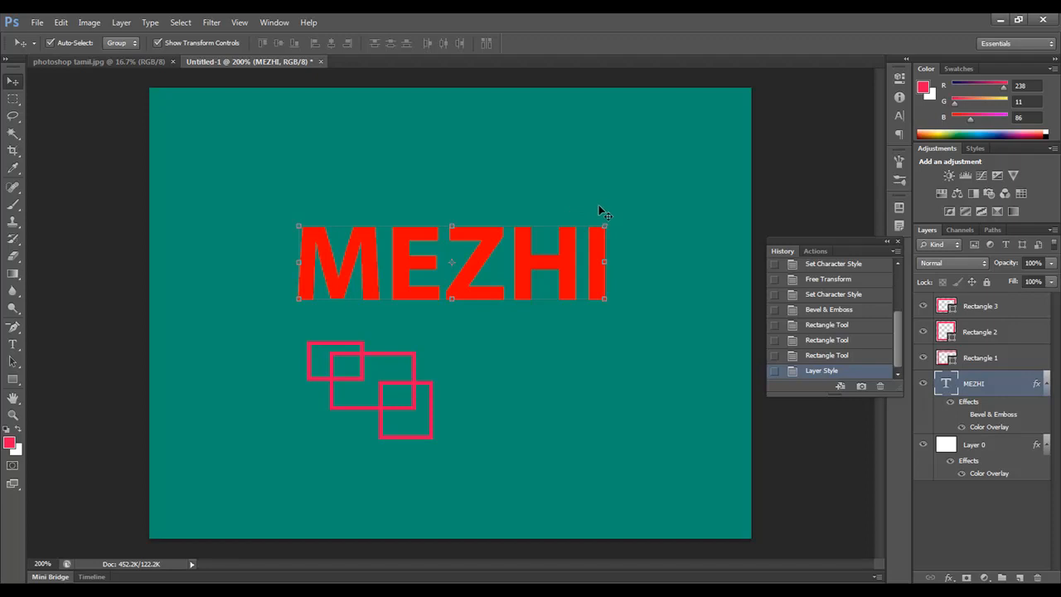
left_click(950, 577)
left_click(979, 507)
left_click(906, 147)
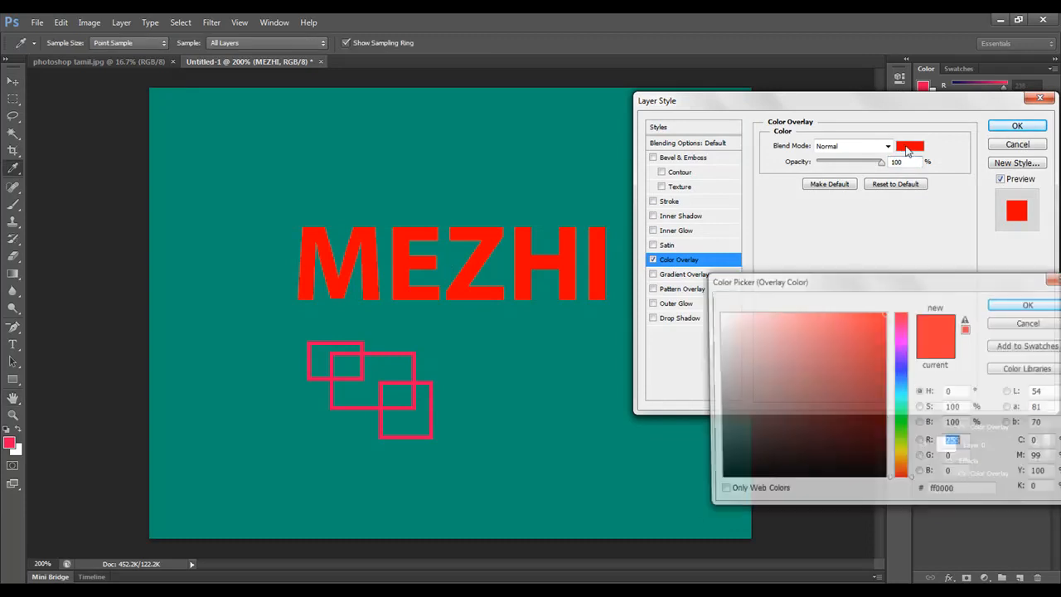
left_click_drag(851, 356, 718, 314)
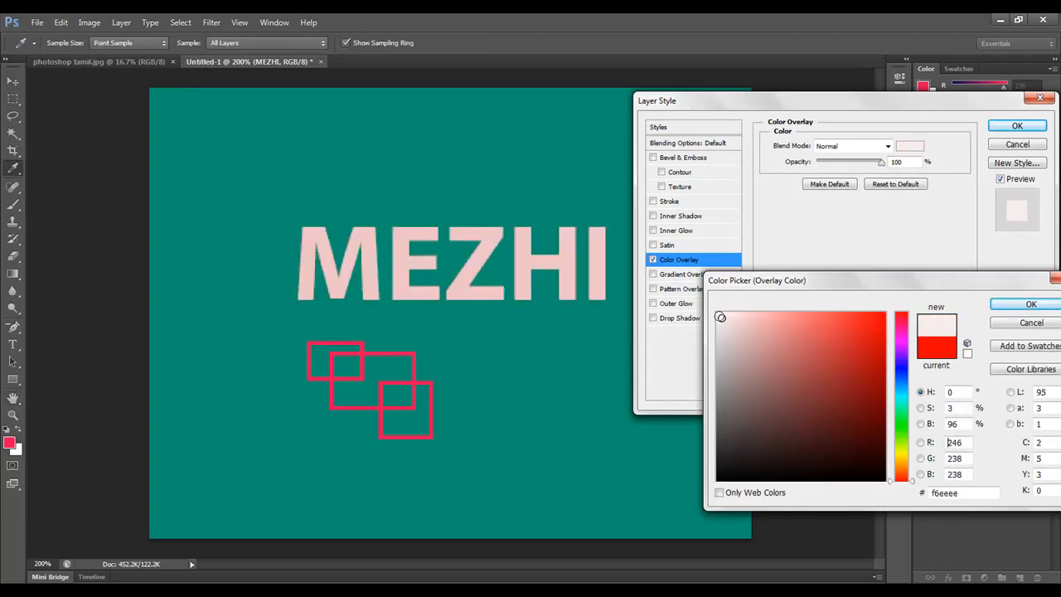
left_click(1028, 305)
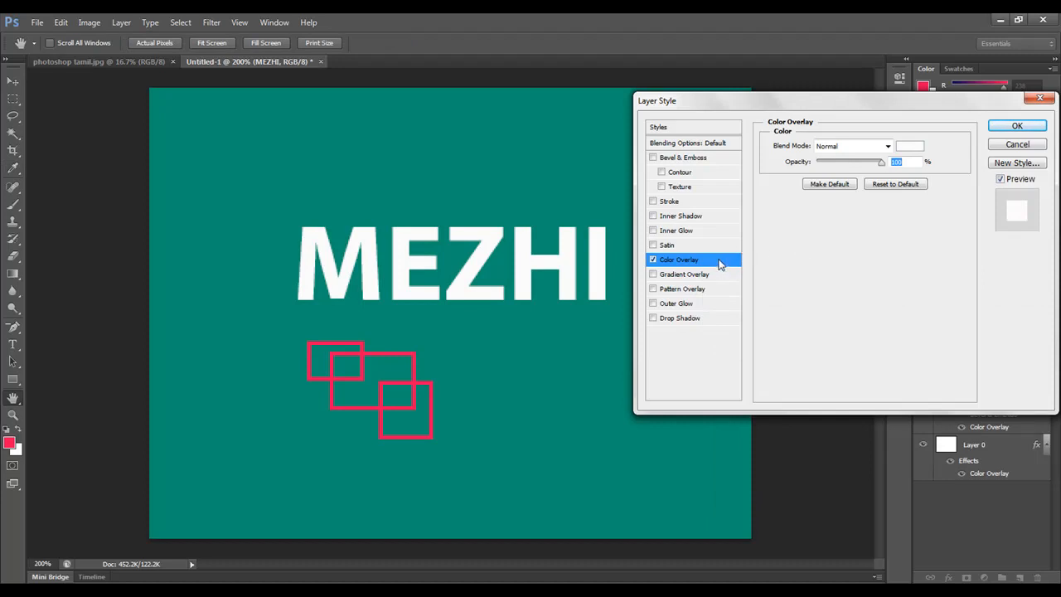
Step: Replace the Color Overlay on the MEZHI text with a Gradient Overlay and show its settings
left_click(652, 274)
left_click(653, 259)
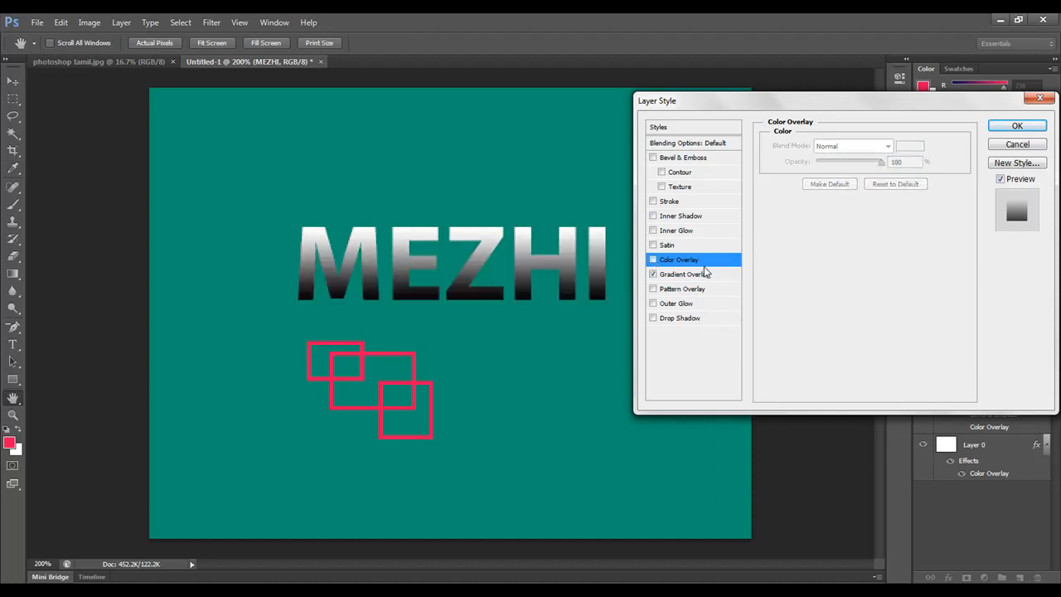
left_click(692, 278)
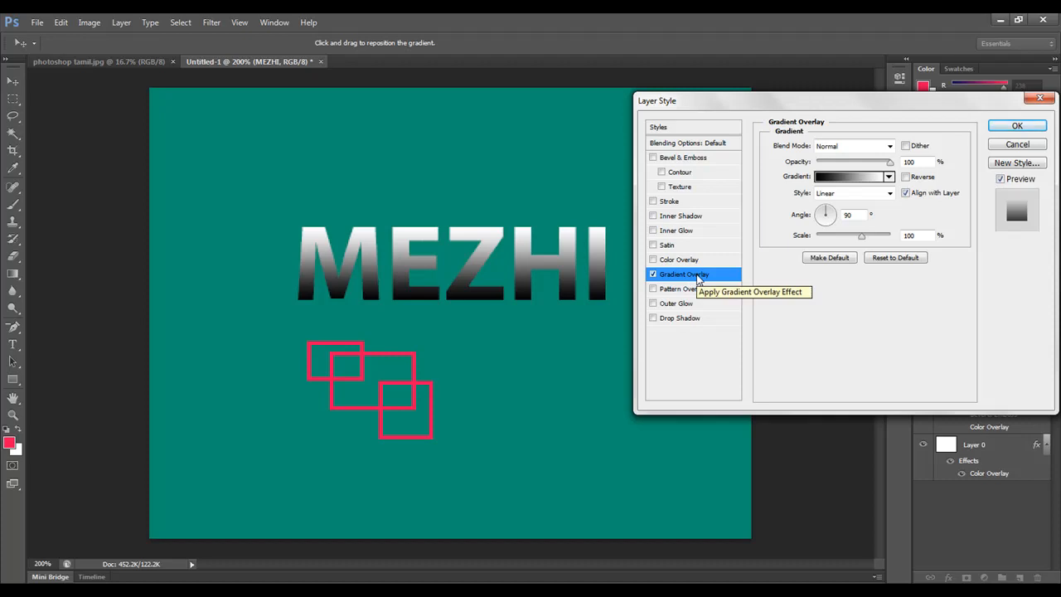
Step: Edit the overlay gradient, trying Spectrum, striped and green presets before choosing Foreground to Background
left_click(848, 179)
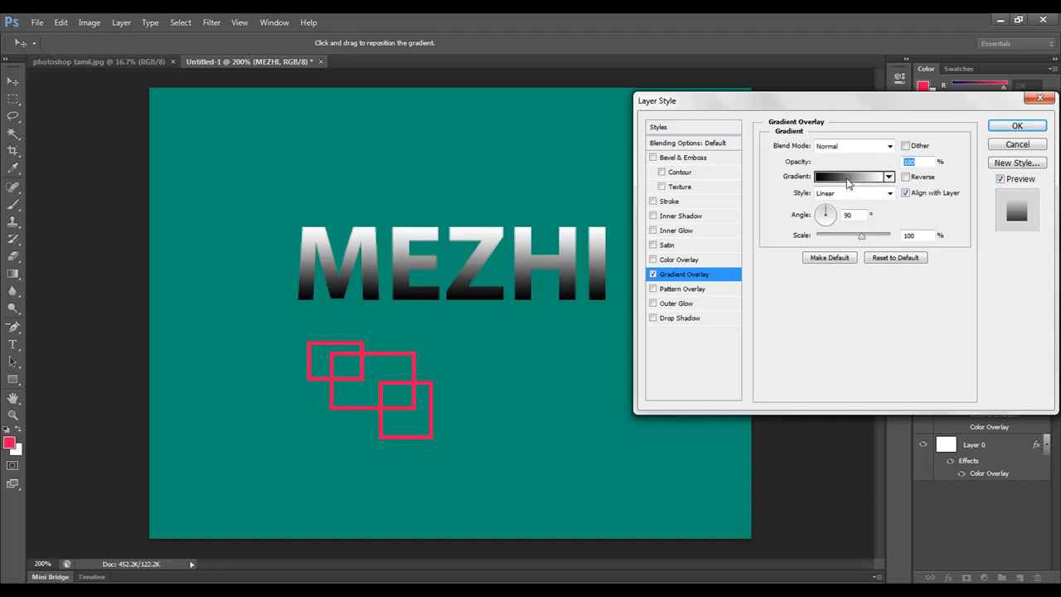
left_click_drag(580, 101, 890, 144)
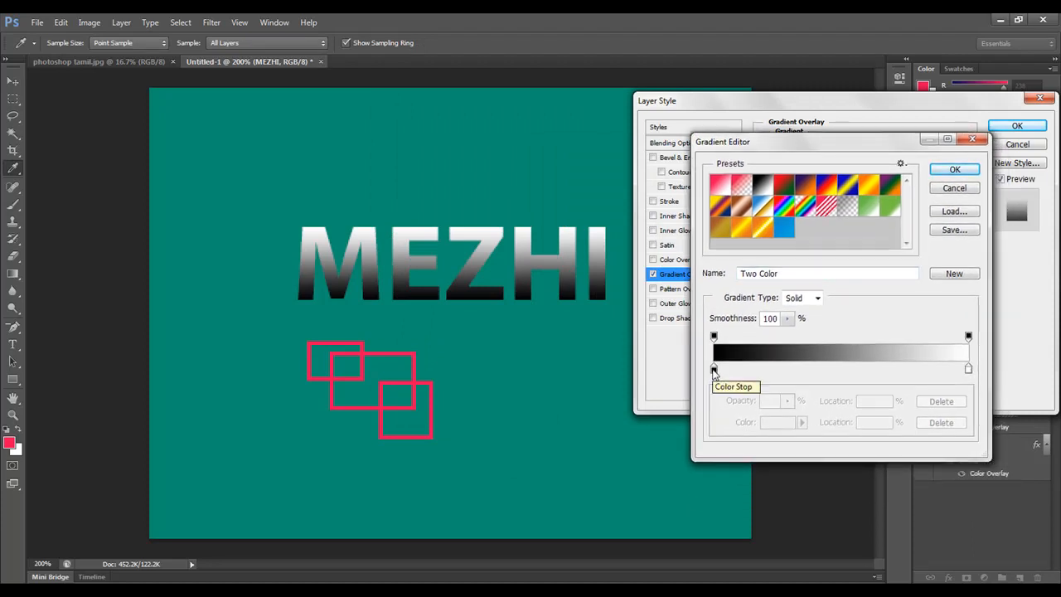
left_click(784, 208)
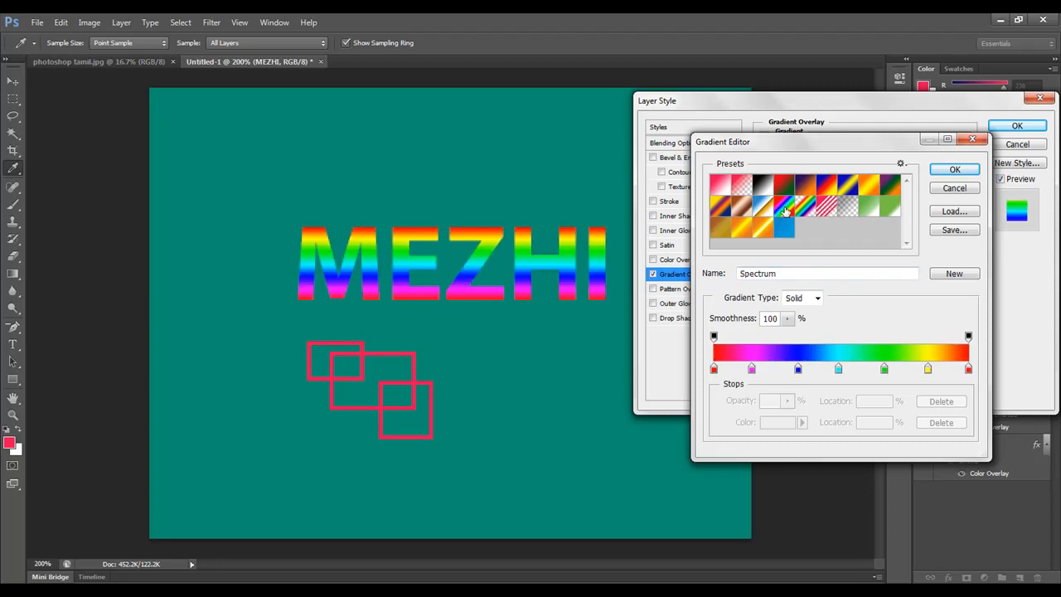
left_click(806, 207)
left_click(831, 209)
left_click(868, 207)
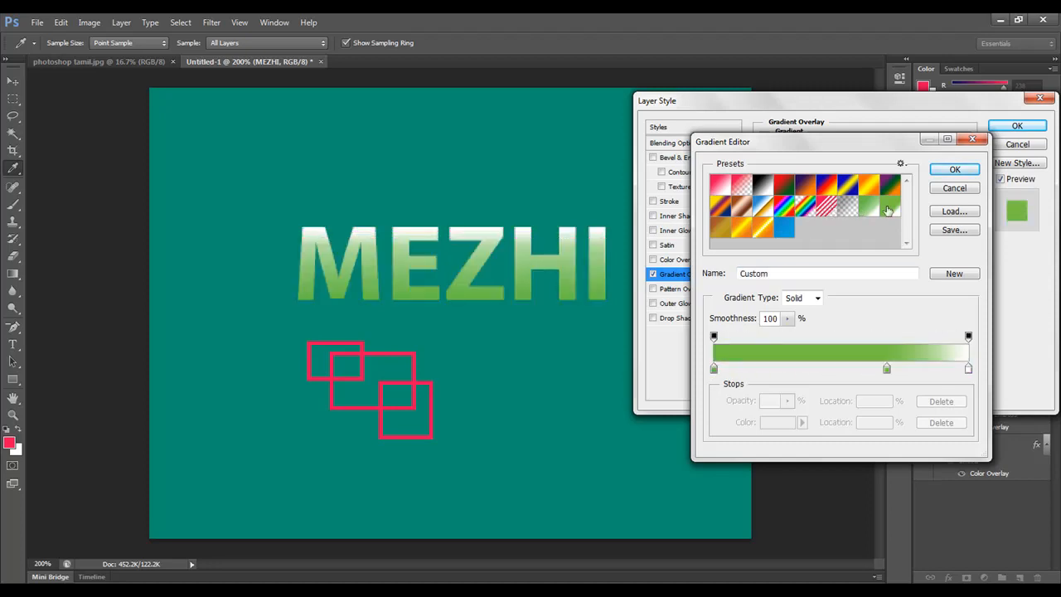
left_click(748, 186)
left_click(720, 184)
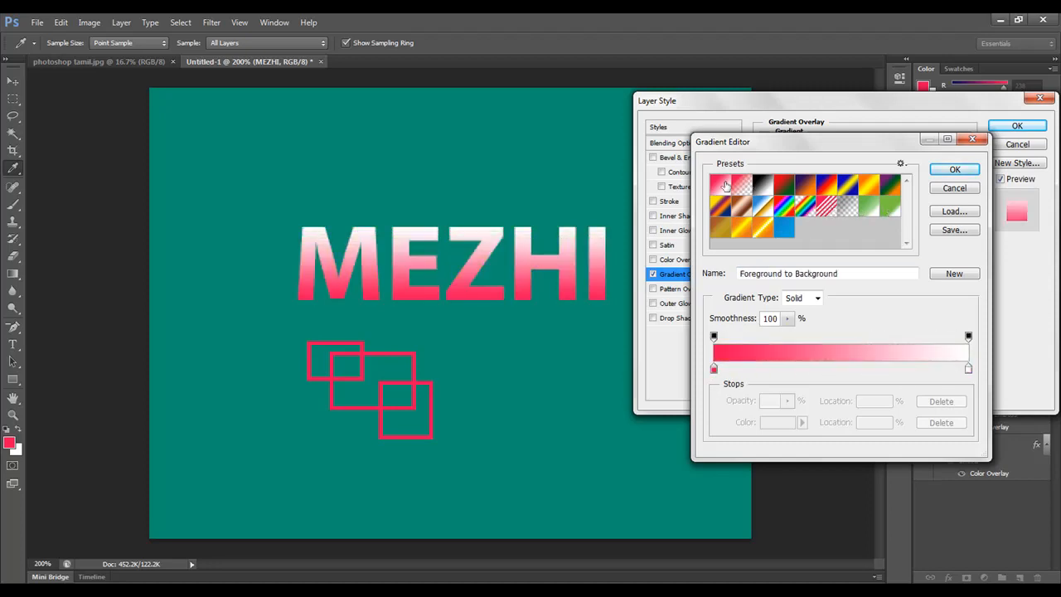
Step: Try several blue shades for the gradient's starting color stop
double_click(714, 370)
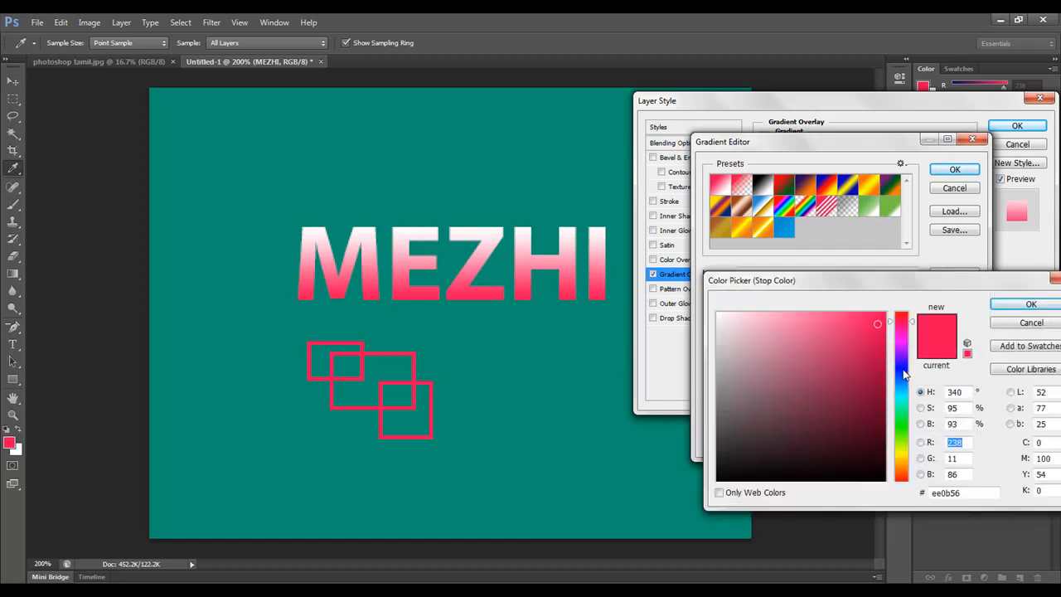
left_click(903, 370)
left_click(858, 350)
left_click(858, 331)
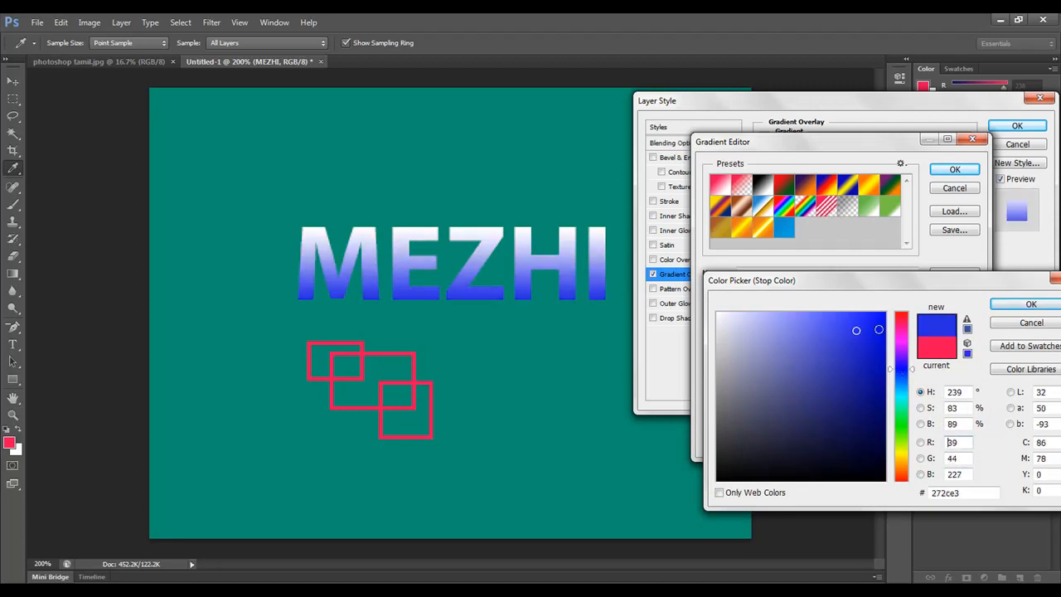
left_click(878, 330)
left_click(870, 348)
left_click(1031, 322)
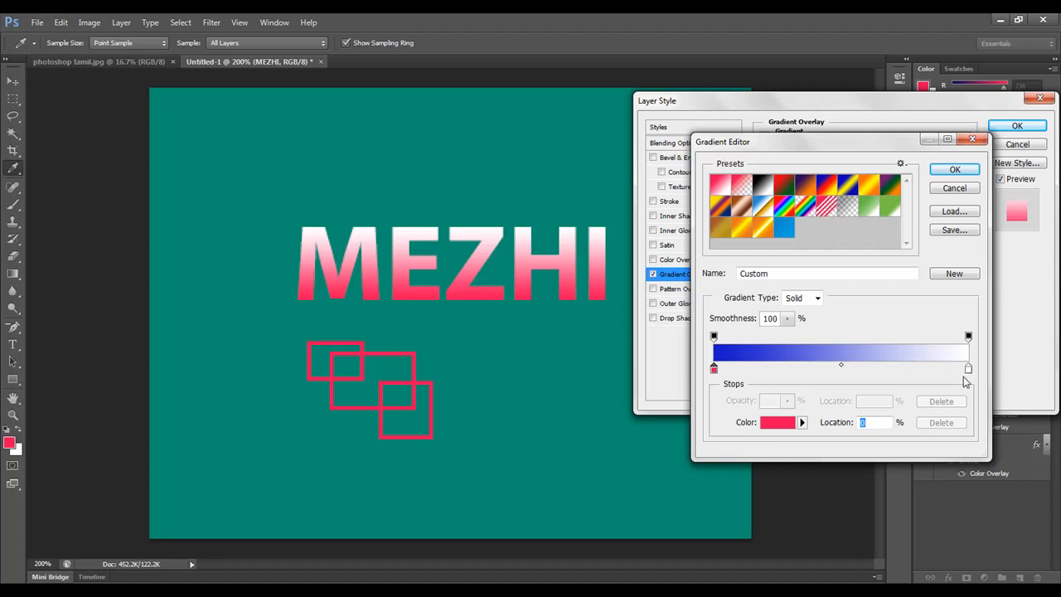
Step: Change the gradient's white end color stop to orange (ea8814)
double_click(969, 369)
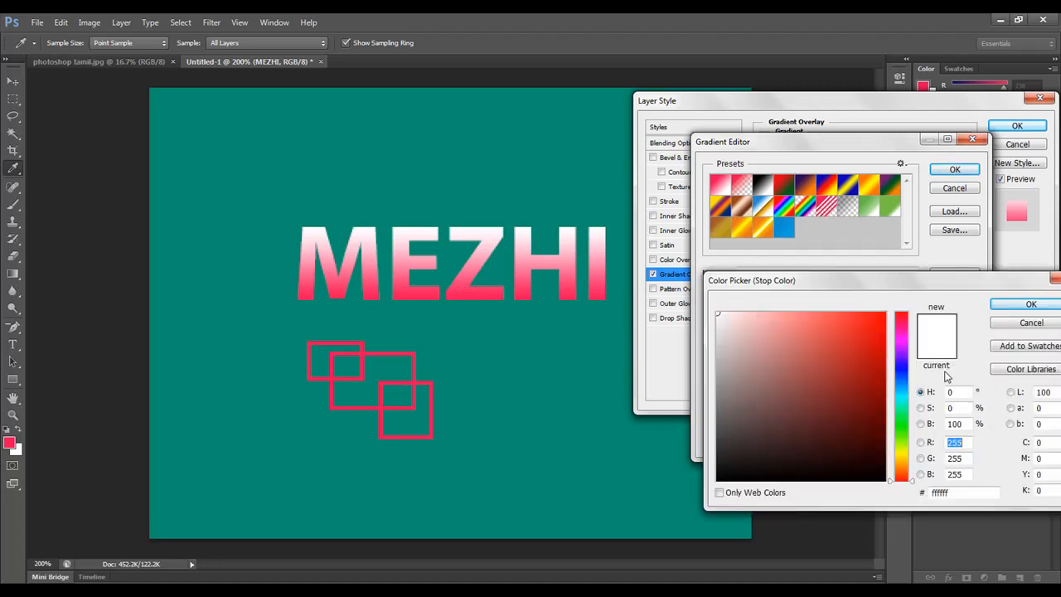
left_click(905, 466)
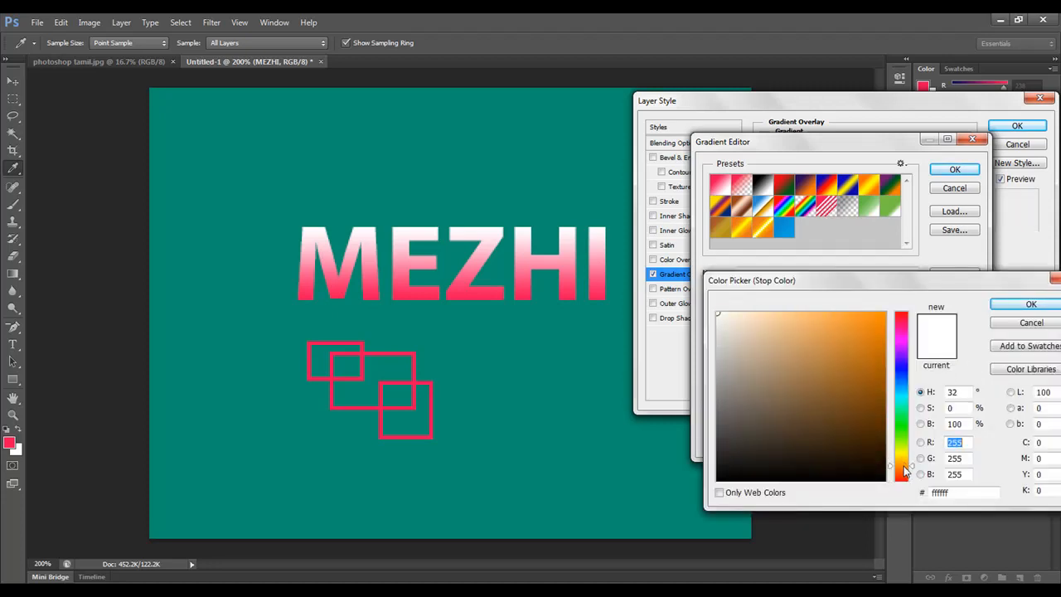
left_click(871, 326)
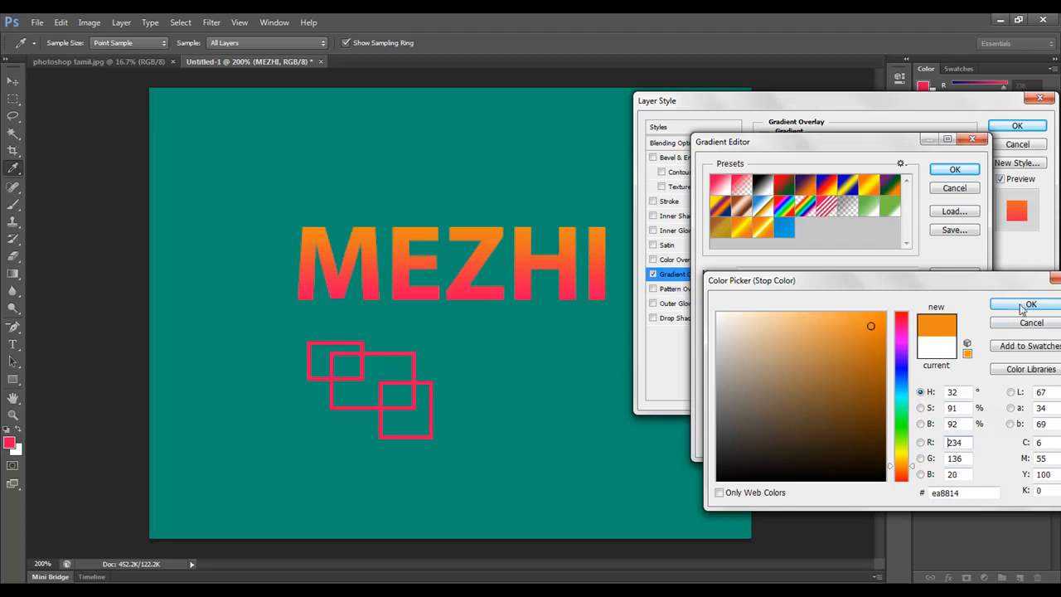
left_click(1025, 304)
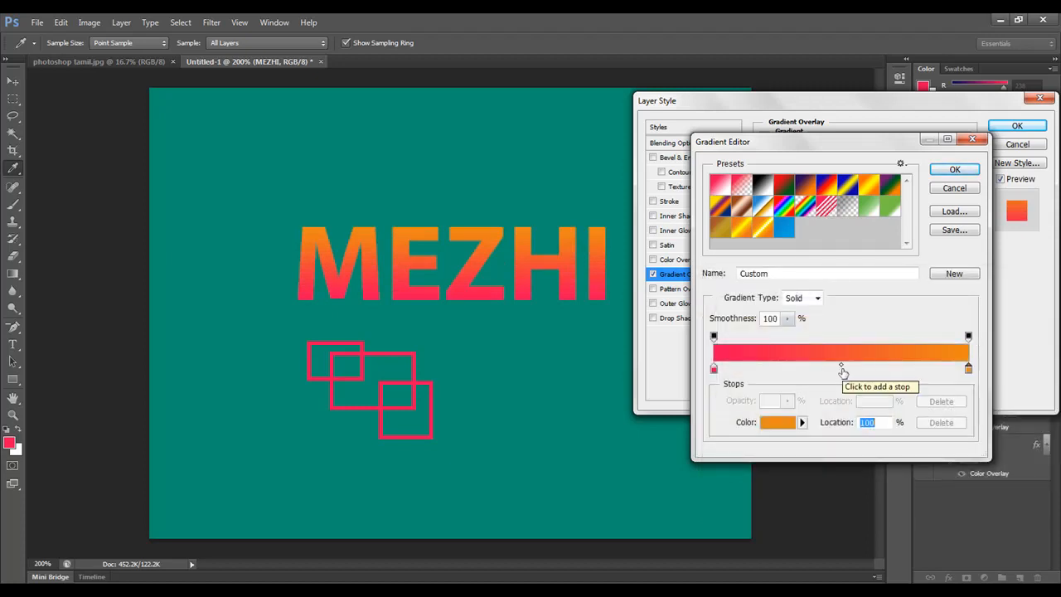
Step: Add a color stop at 50% of the gradient and make it near-white
left_click(843, 370)
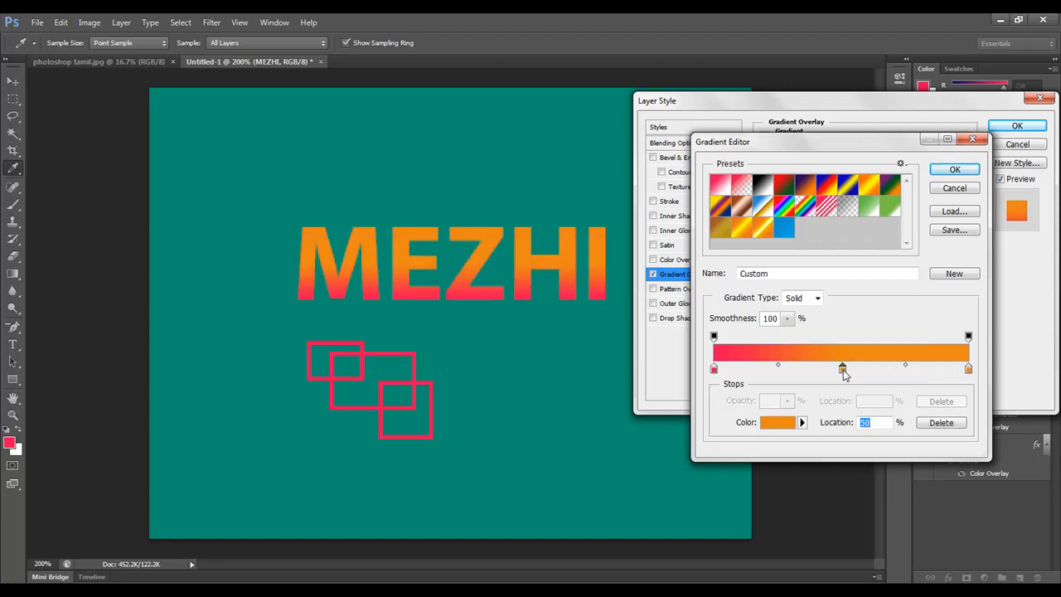
double_click(843, 368)
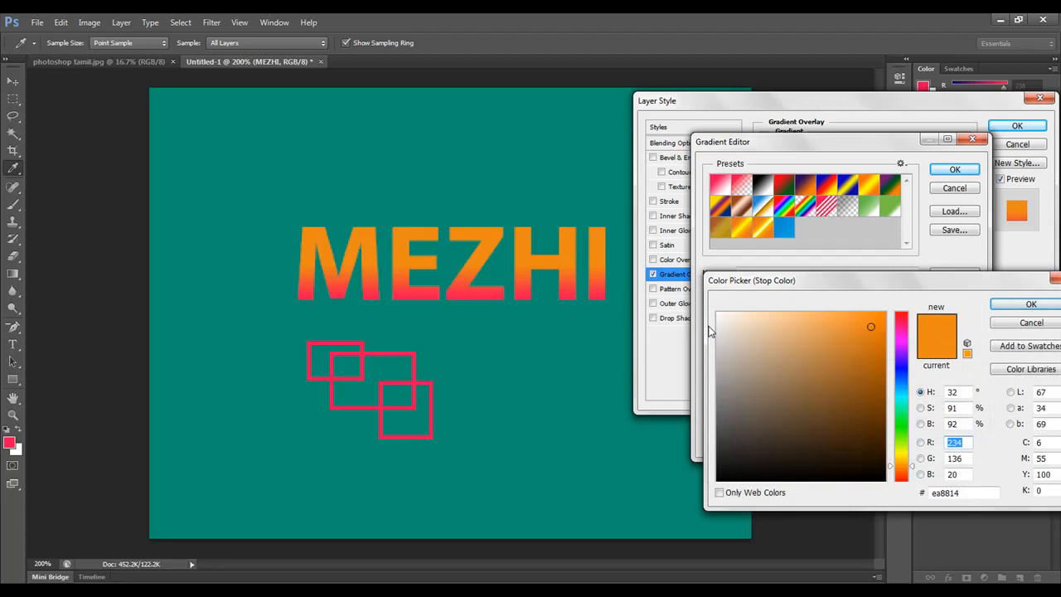
left_click(721, 315)
left_click(1029, 305)
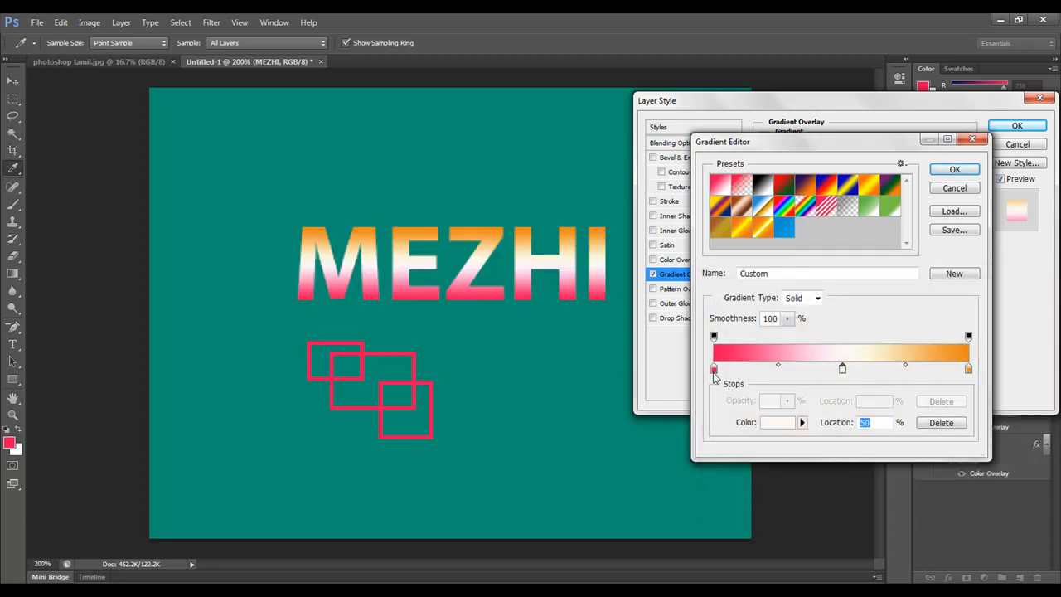
Step: Change the gradient's starting color stop from pink to green
double_click(714, 369)
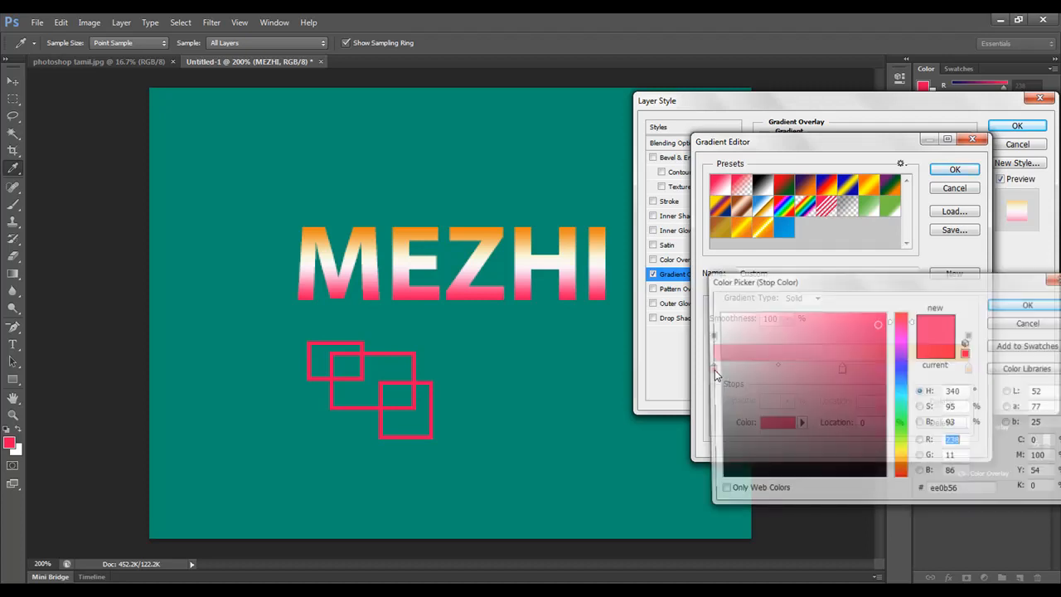
left_click_drag(905, 412, 905, 434)
left_click_drag(877, 362, 874, 347)
left_click(1031, 304)
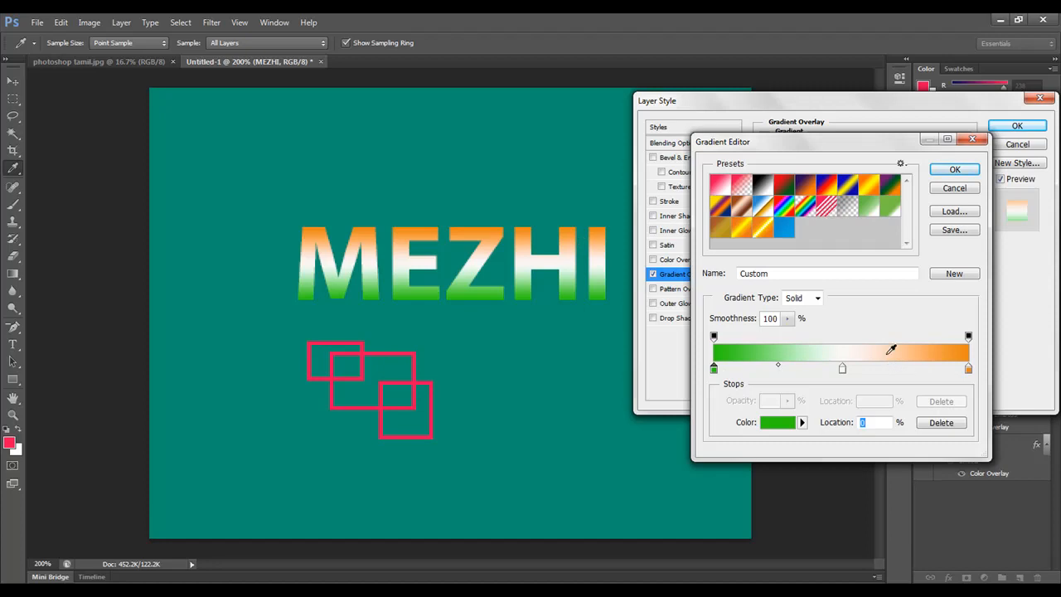
Step: Shift the middle white stop slightly toward the green end and add a second white stop at 63%
mouse_move(952, 340)
left_mouse_down()
mouse_move(879, 342)
mouse_move(968, 340)
left_mouse_up()
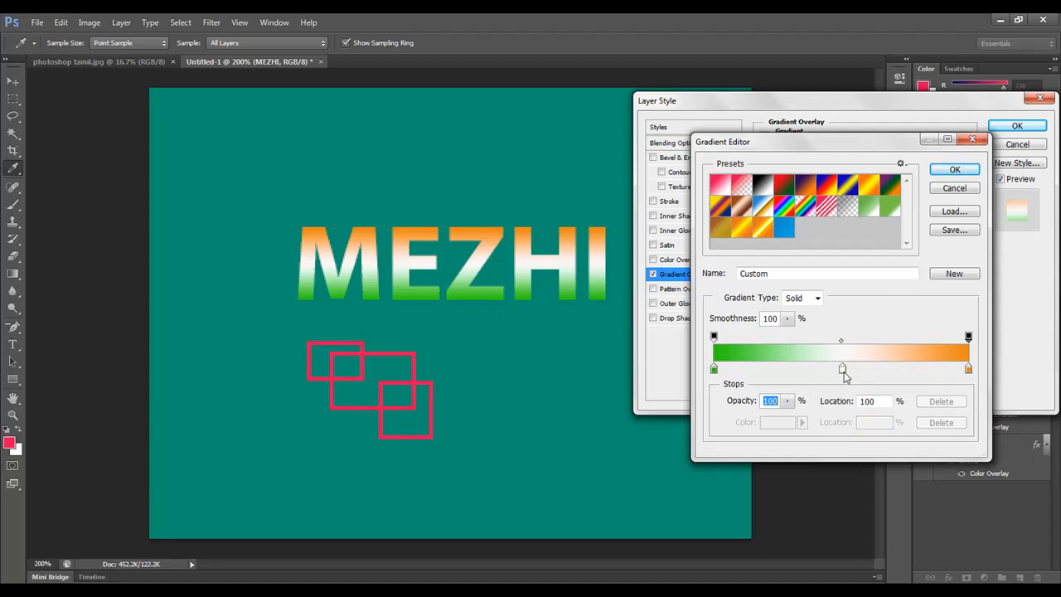
left_click_drag(842, 370, 832, 371)
left_click_drag(902, 370, 854, 372)
left_click(891, 370)
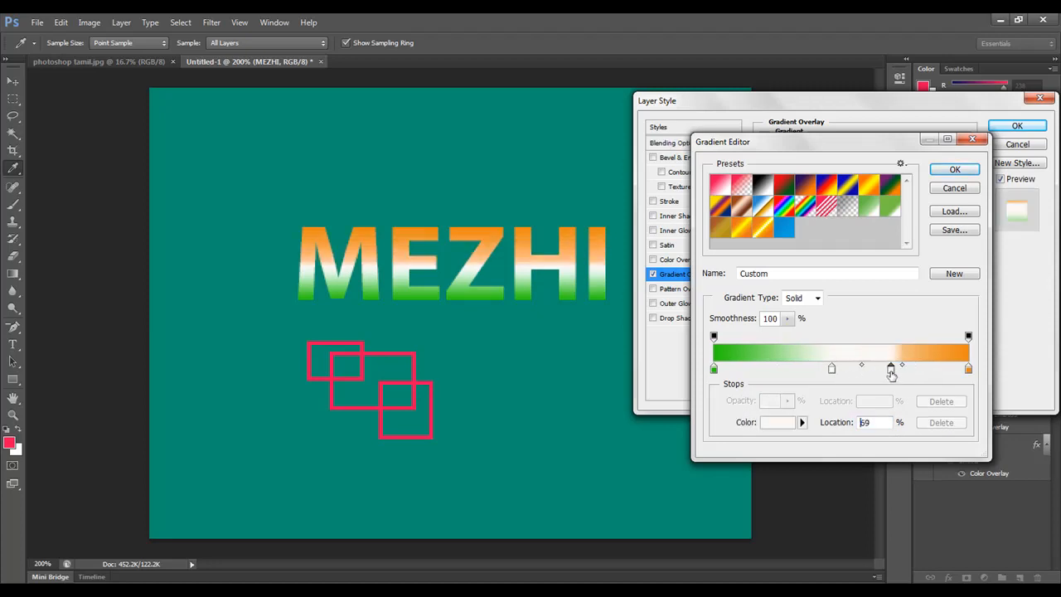
left_click_drag(892, 373, 874, 373)
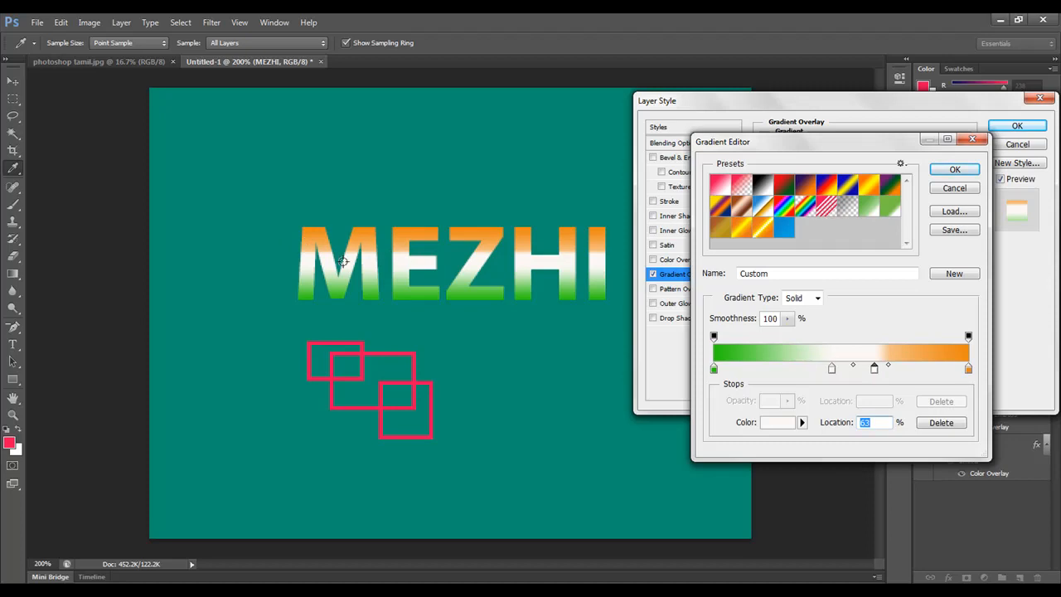
Step: Save the custom green, white and orange gradient twice as a new preset
left_click(959, 280)
left_click(959, 280)
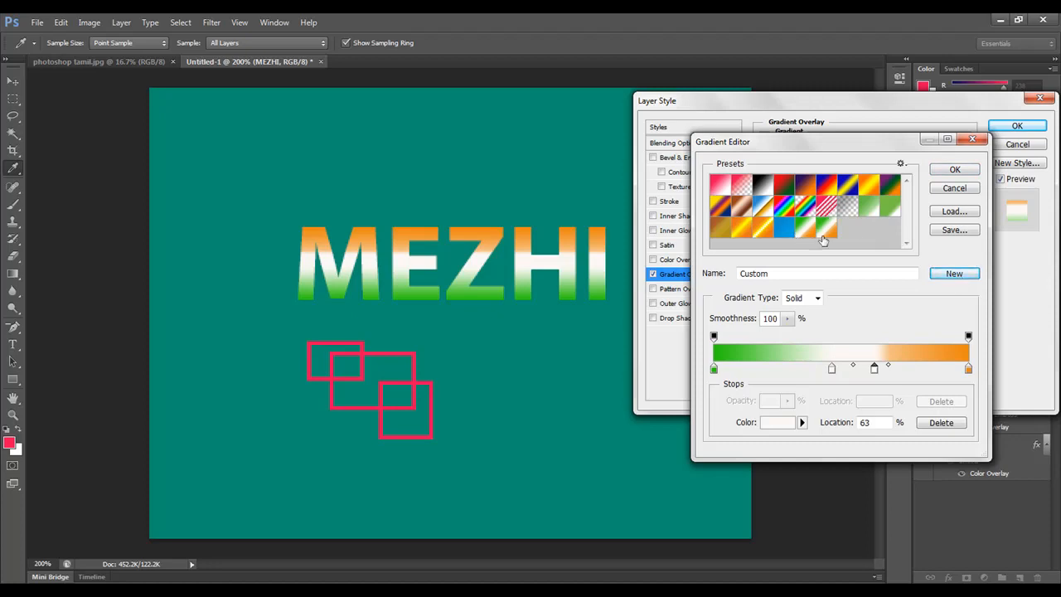
Step: Apply the custom Gradient Overlay to the MEZHI text and display the saved layer style presets
left_click(953, 170)
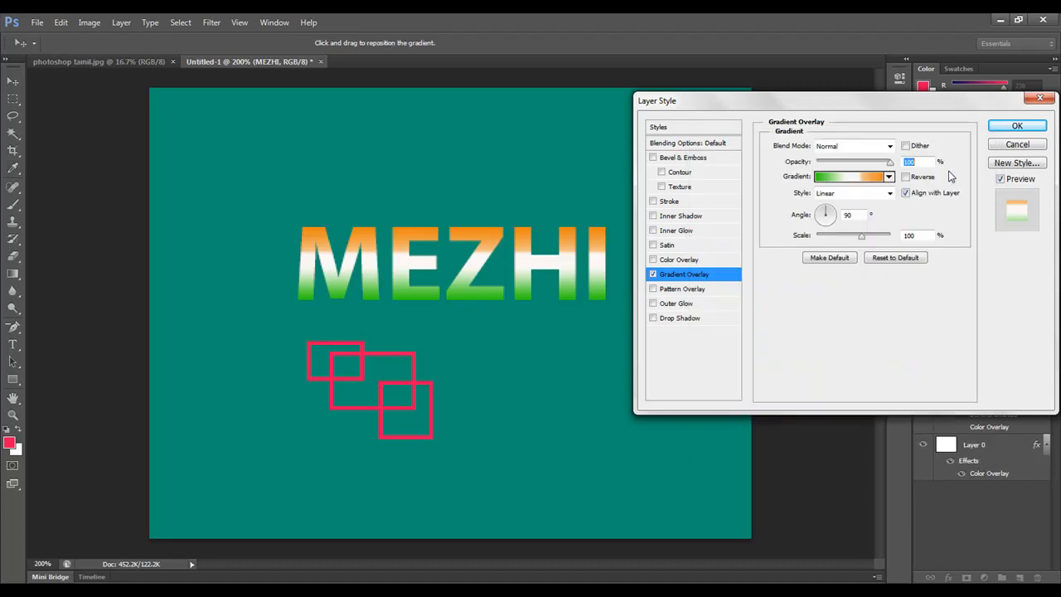
left_click(1018, 126)
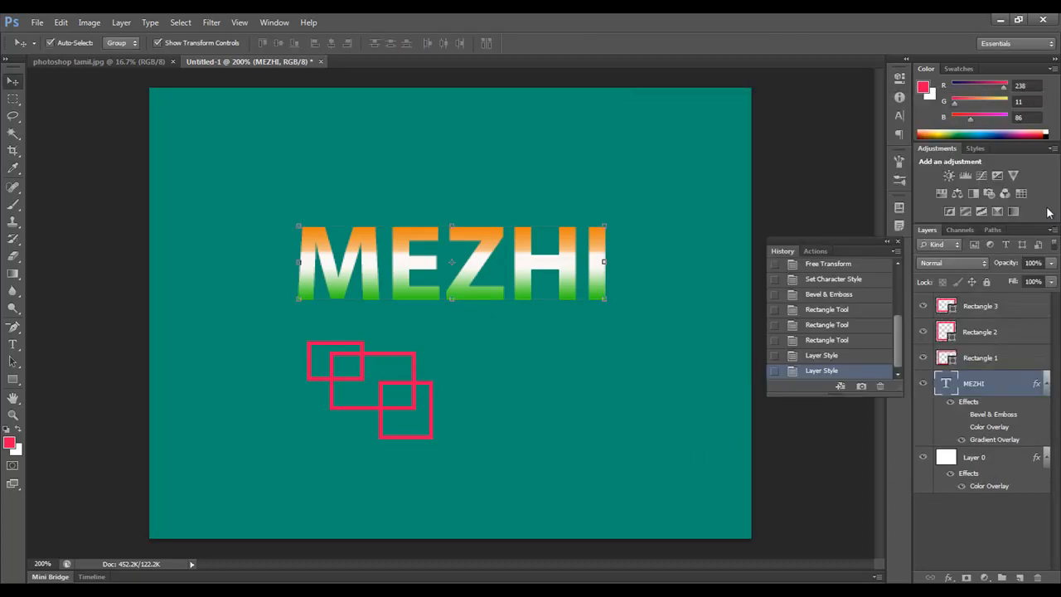
left_click(280, 23)
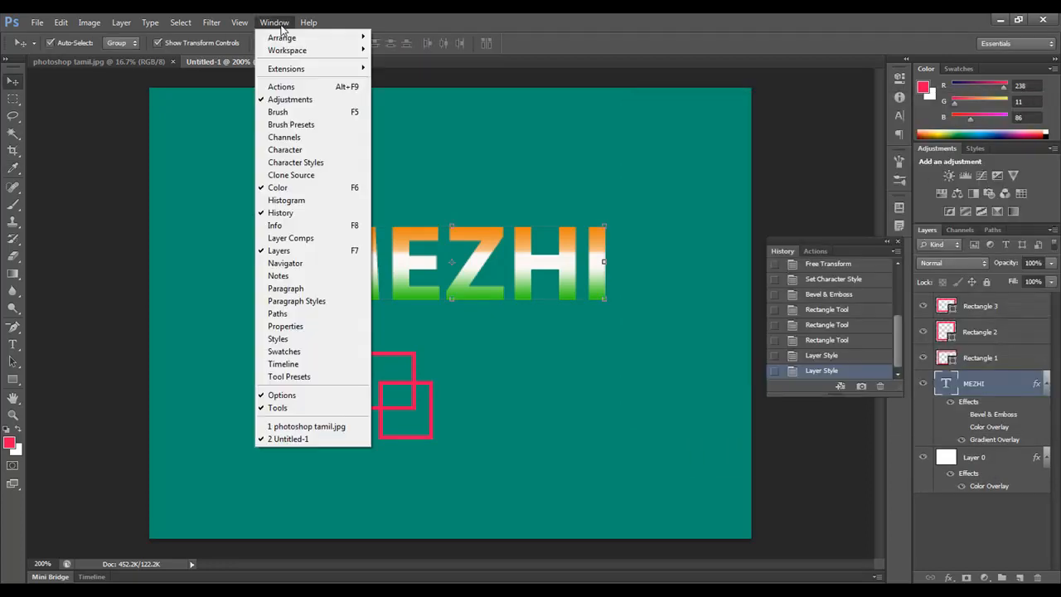
left_click(299, 339)
scroll(1054, 187, "down", 2)
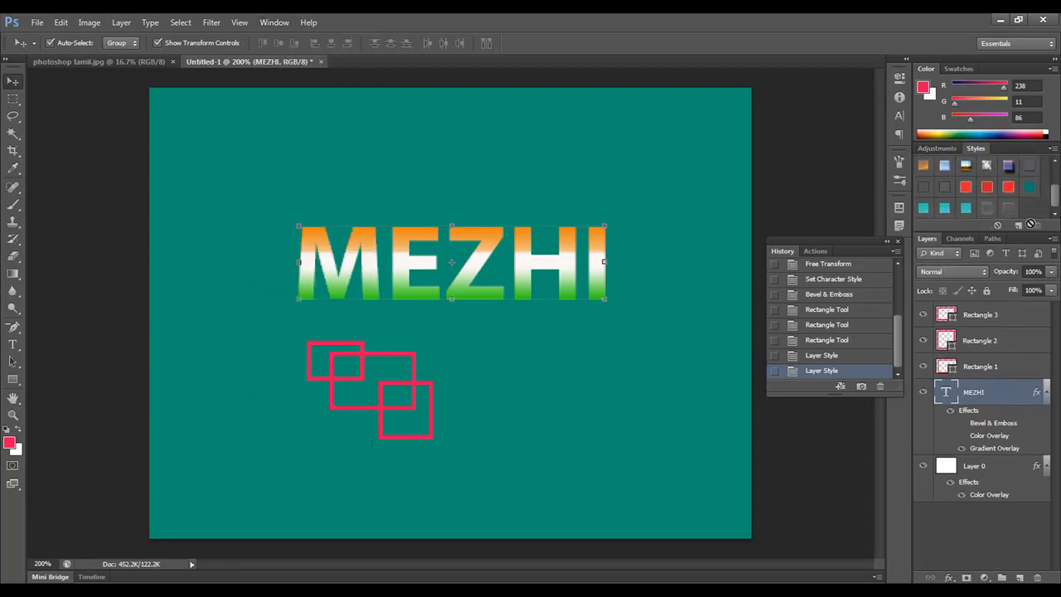
Step: Reopen the Gradient Overlay settings of the MEZHI text and choose the saved green, white and orange gradient preset
left_click(948, 578)
left_click(973, 521)
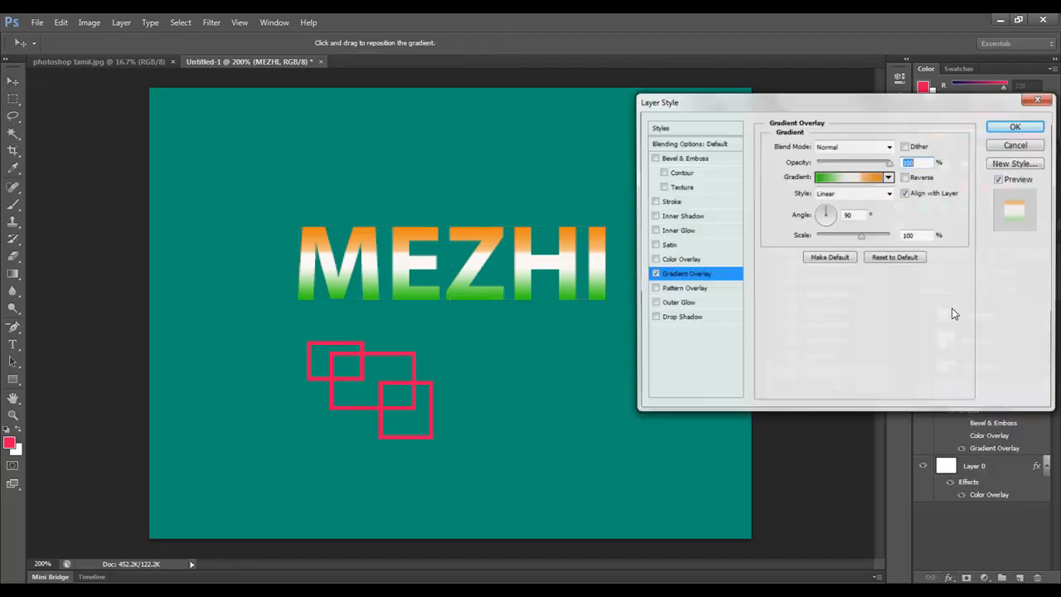
left_click(862, 177)
left_click(869, 184)
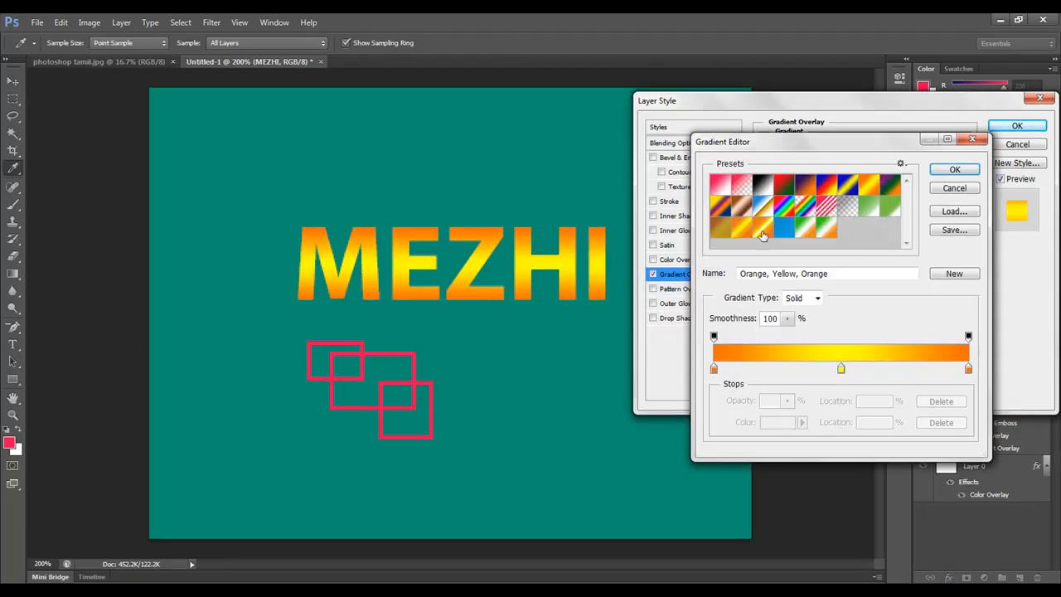
left_click(833, 235)
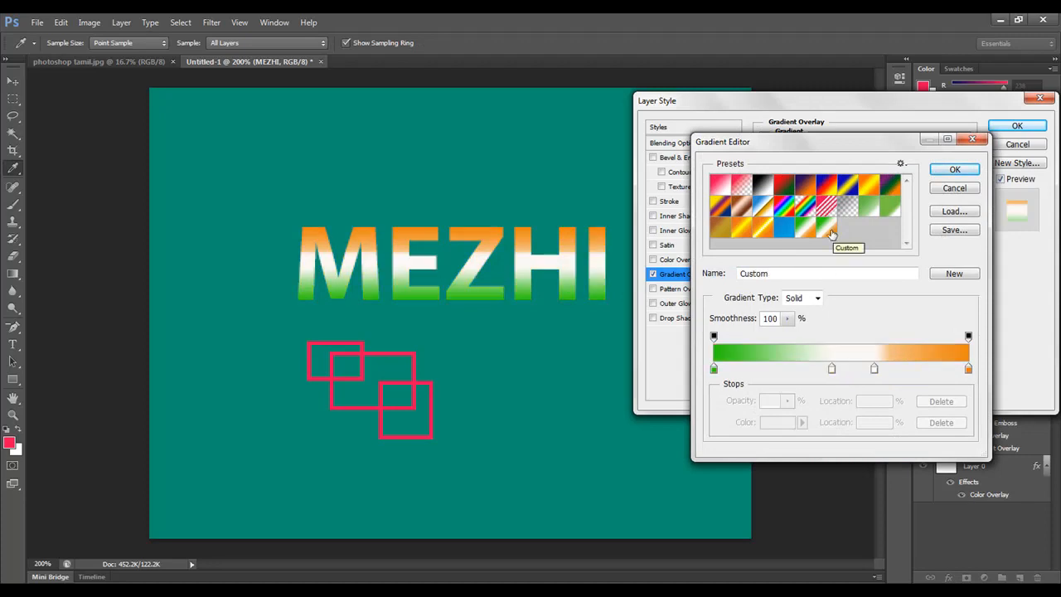
left_click(953, 170)
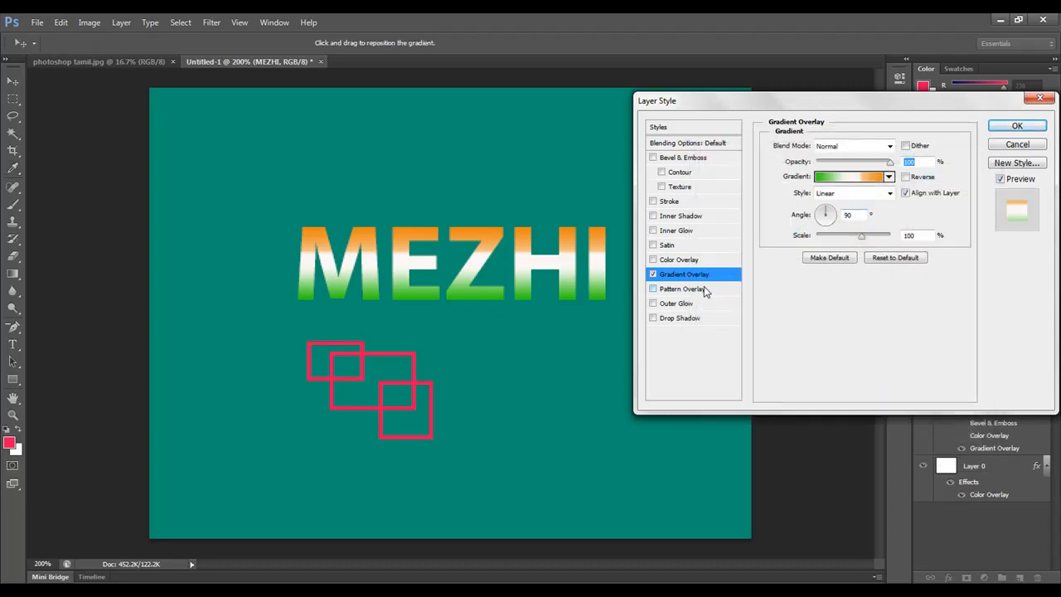
Step: Replace the Gradient Overlay with a Pattern Overlay using the transparent pattern with red rectangles, and reposition it over the letters
left_click(684, 289)
left_click(654, 274)
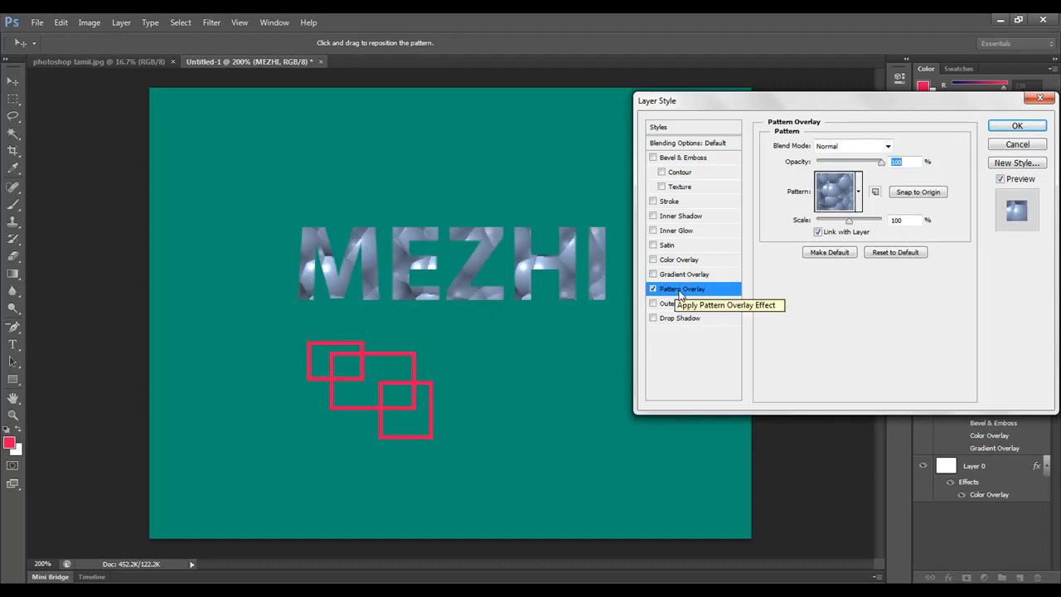
left_click(860, 192)
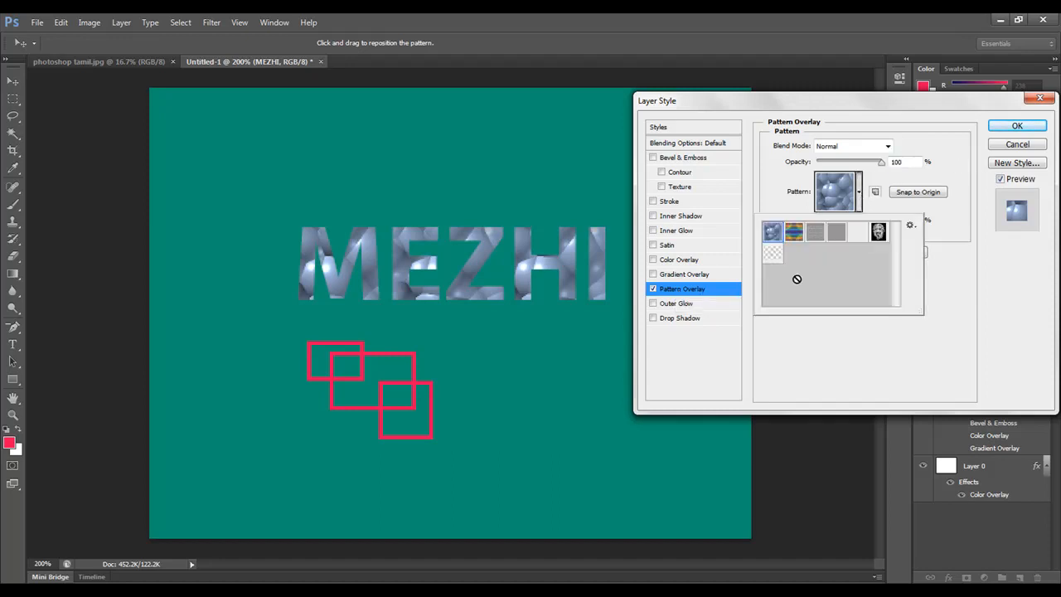
left_click(772, 257)
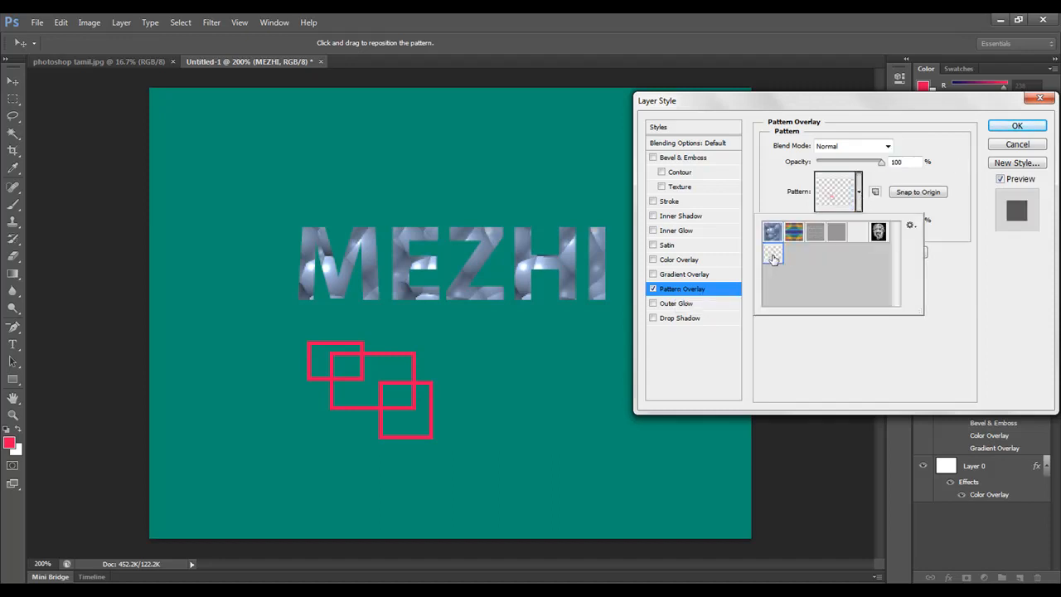
left_click(964, 219)
left_click(918, 192)
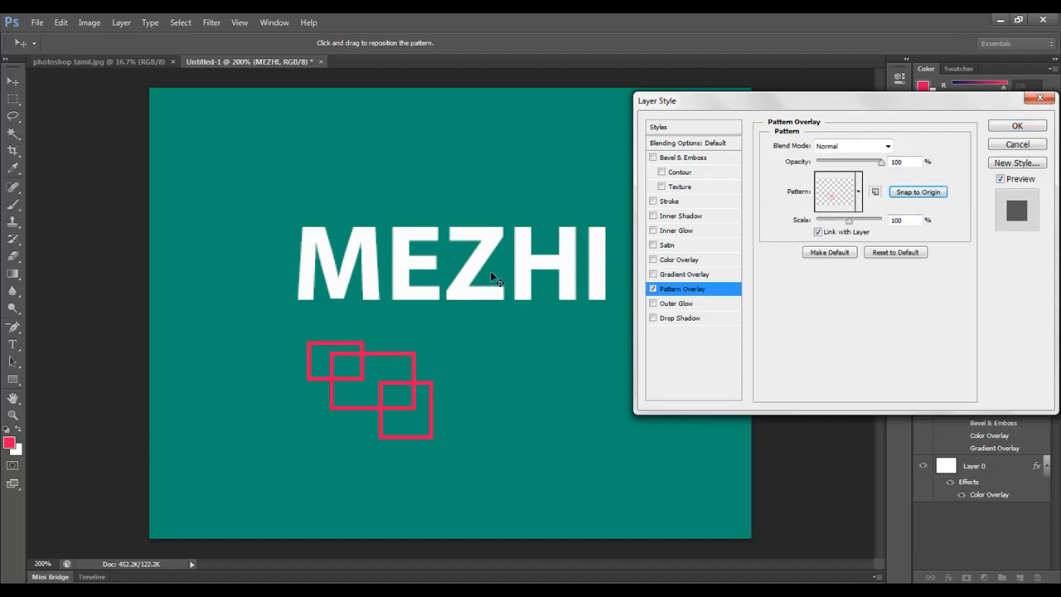
left_click_drag(468, 333, 465, 466)
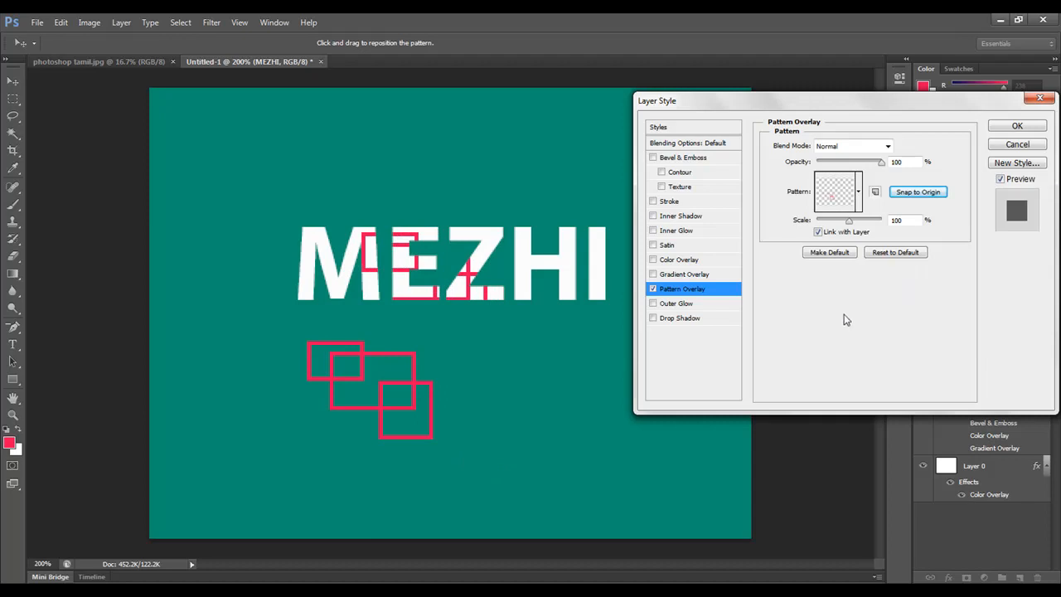
Step: Replace the Pattern Overlay with an Outer Glow in pinkish red, #f10643
left_click(673, 304)
left_click(653, 289)
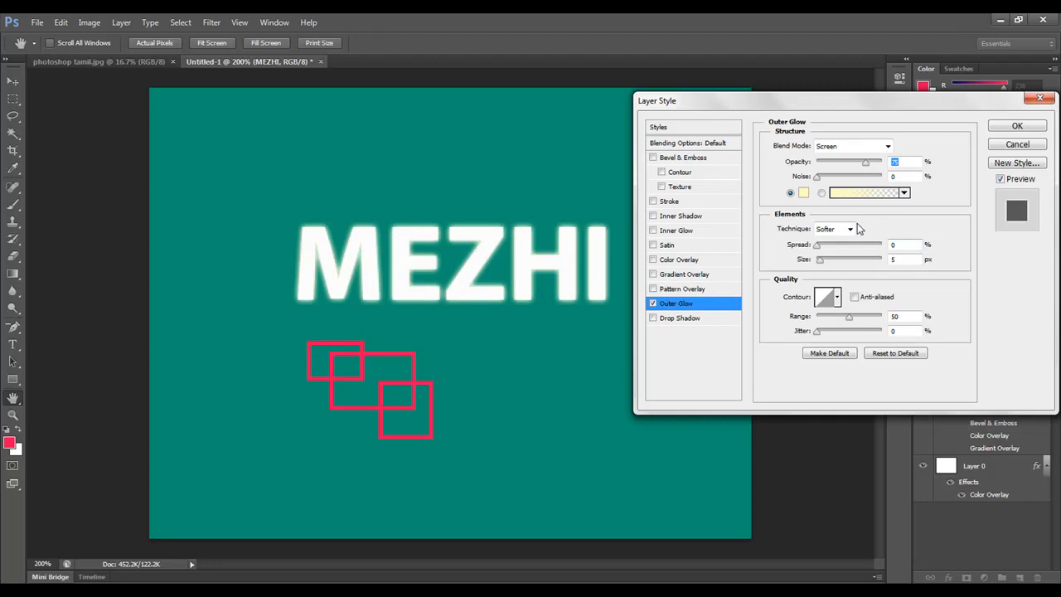
left_click(803, 193)
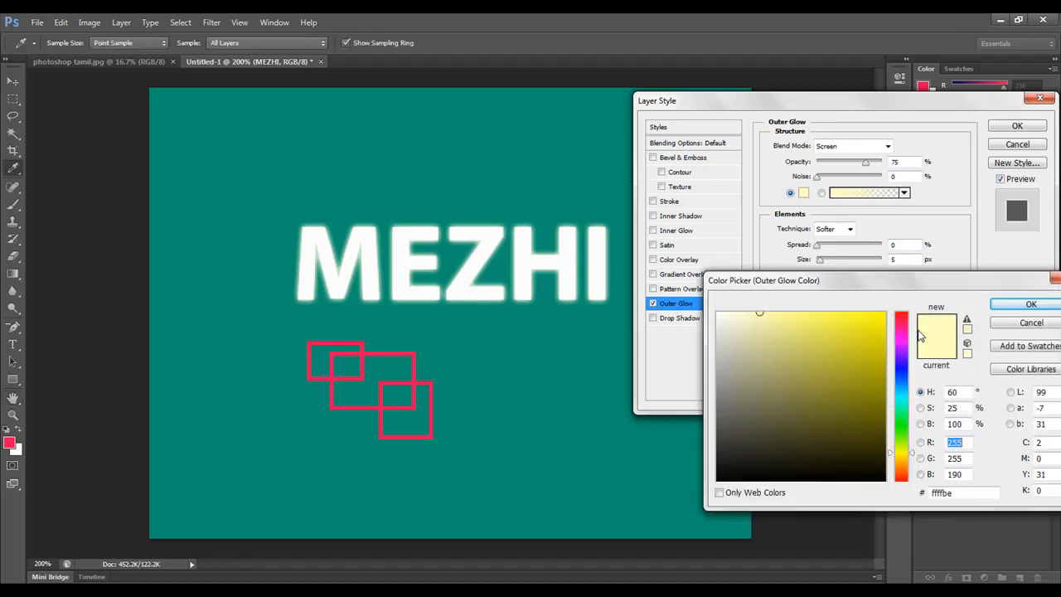
left_click(902, 327)
left_click(878, 322)
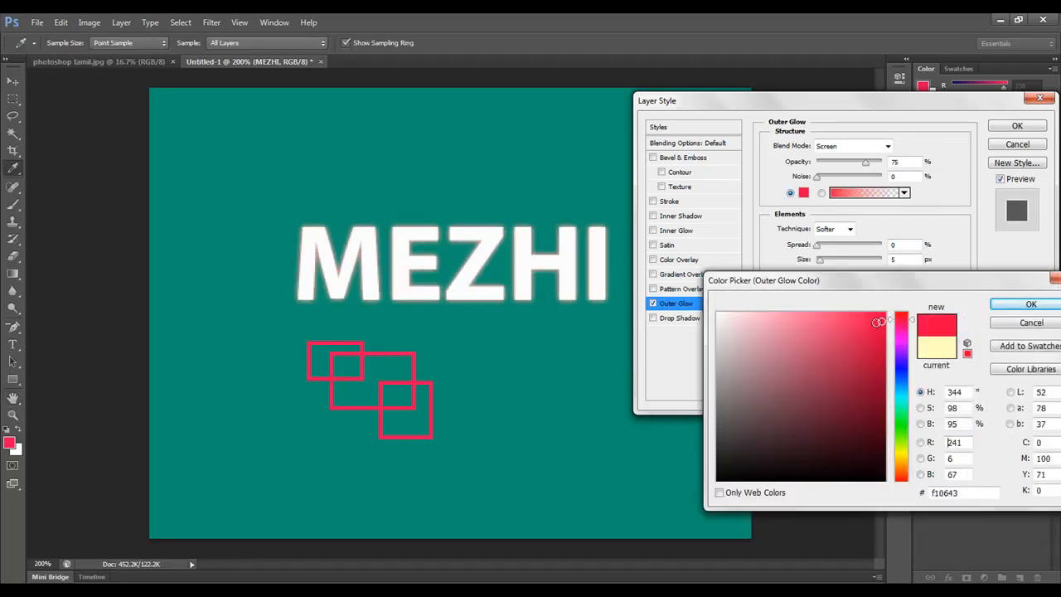
left_click(1030, 304)
Step: Give the solid-color Outer Glow a Normal blend mode, 57% spread and 18 px size
left_click(822, 193)
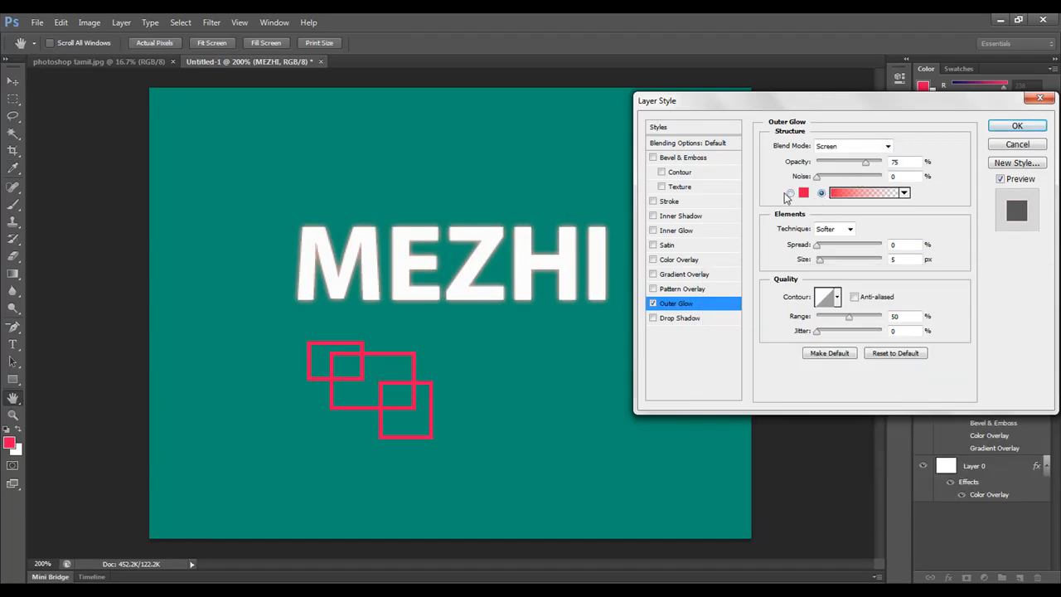
left_click(790, 193)
mouse_move(818, 246)
left_mouse_down()
mouse_move(881, 257)
mouse_move(821, 263)
left_mouse_up()
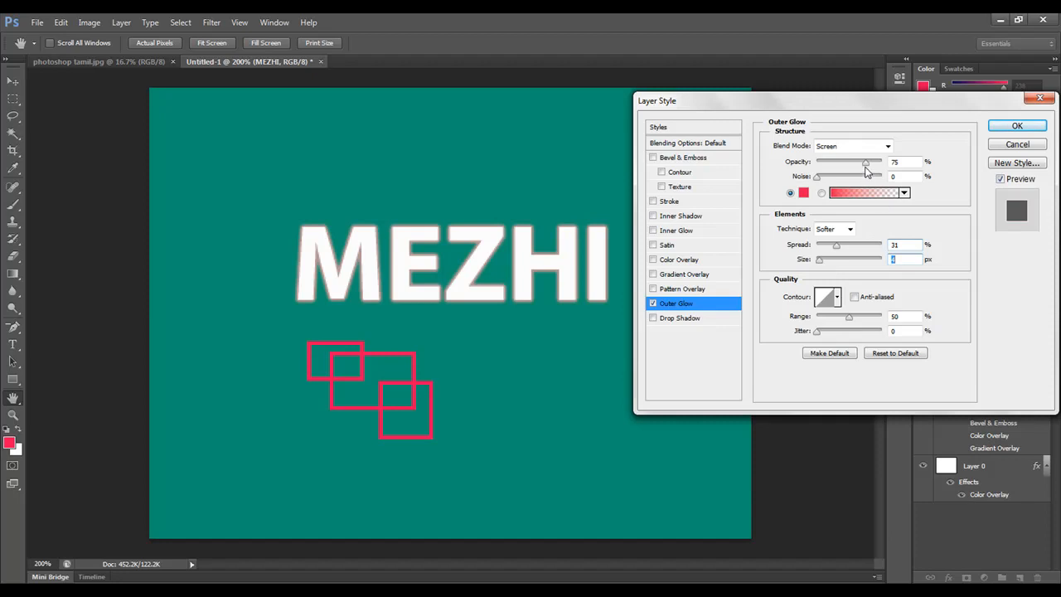
left_click(888, 146)
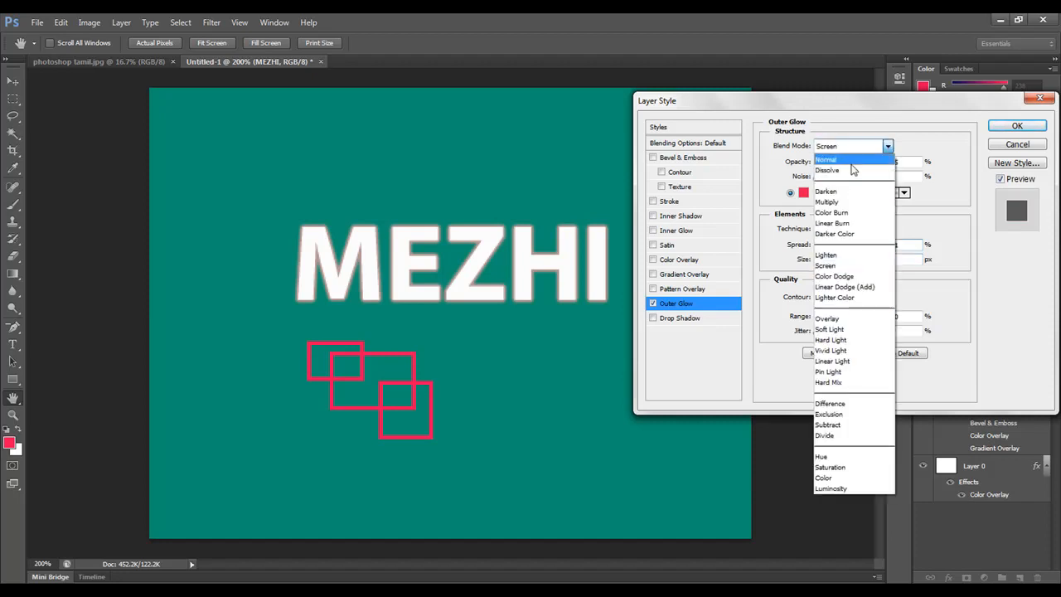
left_click(852, 163)
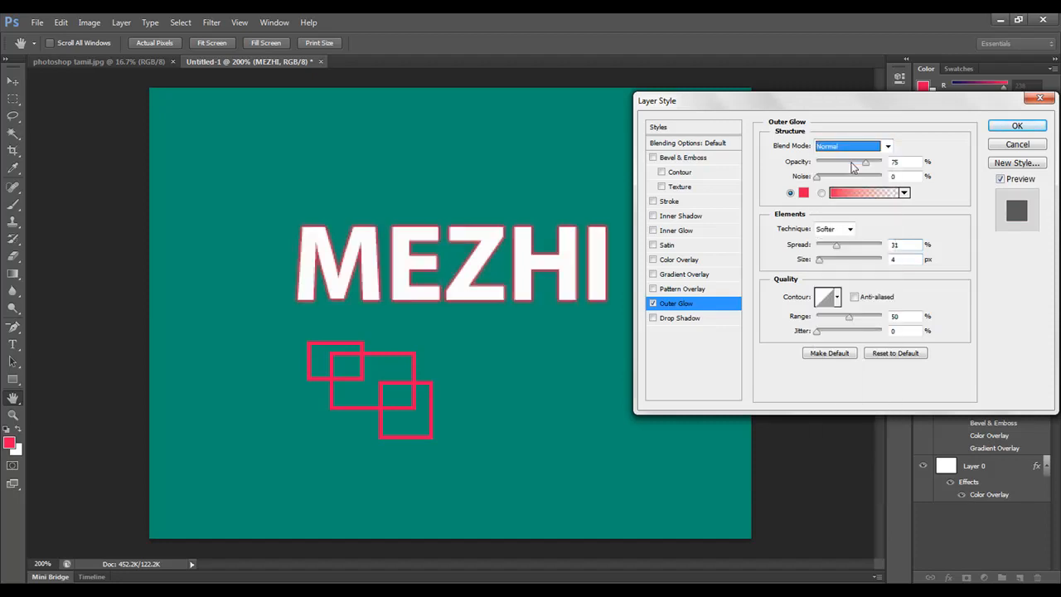
mouse_move(839, 246)
left_mouse_down()
mouse_move(860, 247)
mouse_move(825, 261)
left_mouse_up()
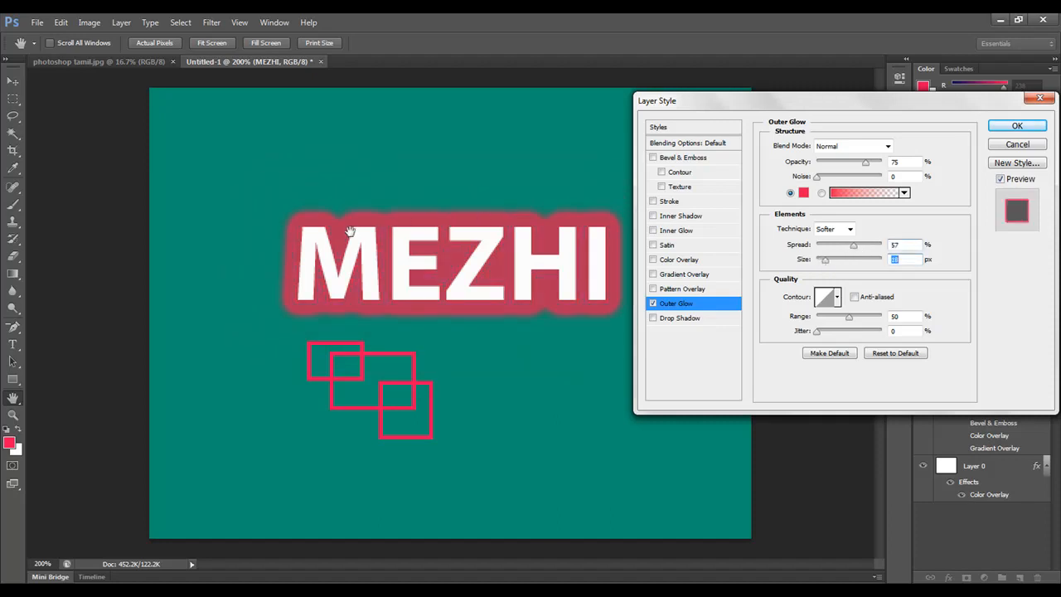
Step: Set the Outer Glow's blend mode to Screen and choose the straight linear contour
left_click(888, 146)
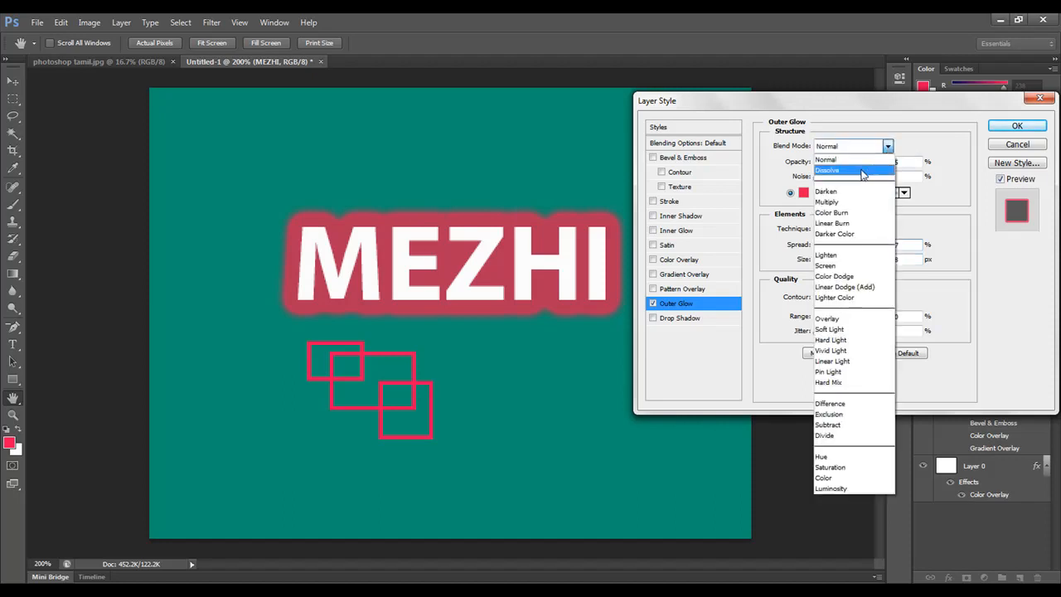
left_click(853, 265)
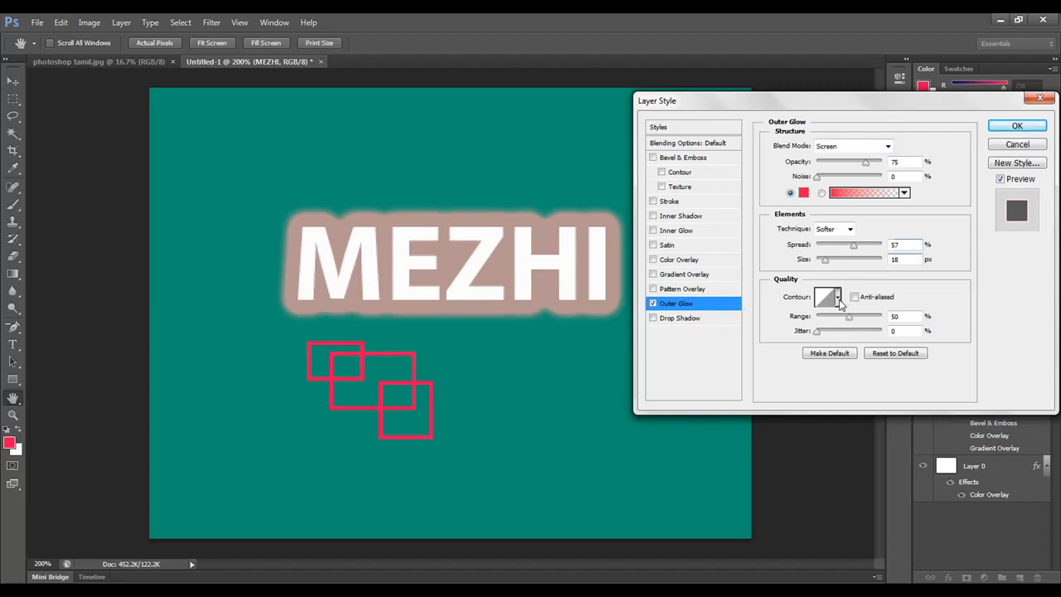
left_click(838, 298)
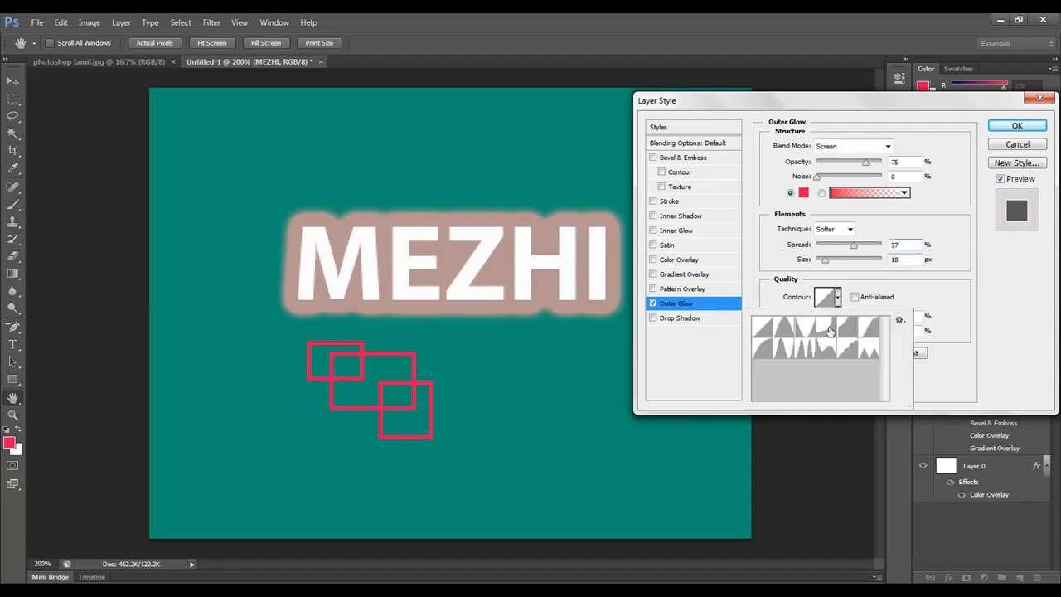
left_click(768, 333)
double_click(770, 336)
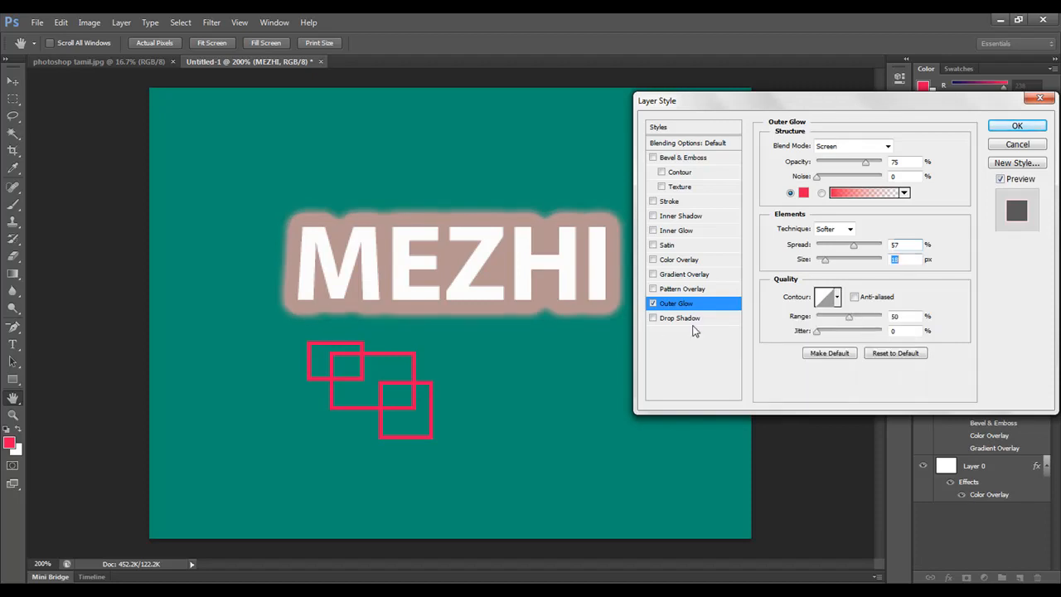
Step: Replace the Outer Glow with a Drop Shadow of 3 px distance, 24% spread and 0 px size
left_click(692, 319)
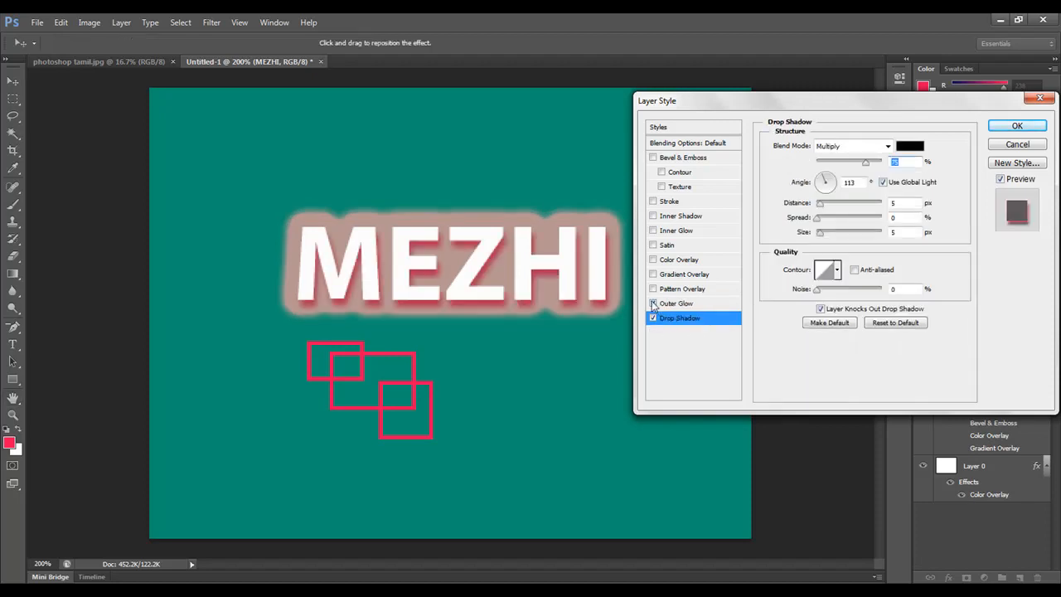
left_click(654, 304)
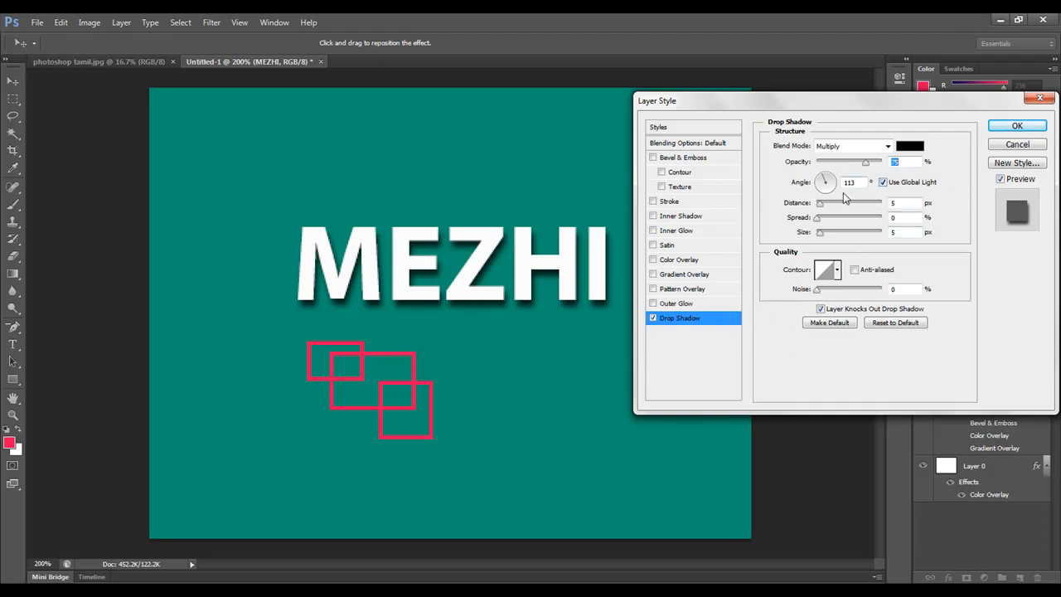
left_click_drag(822, 208, 796, 242)
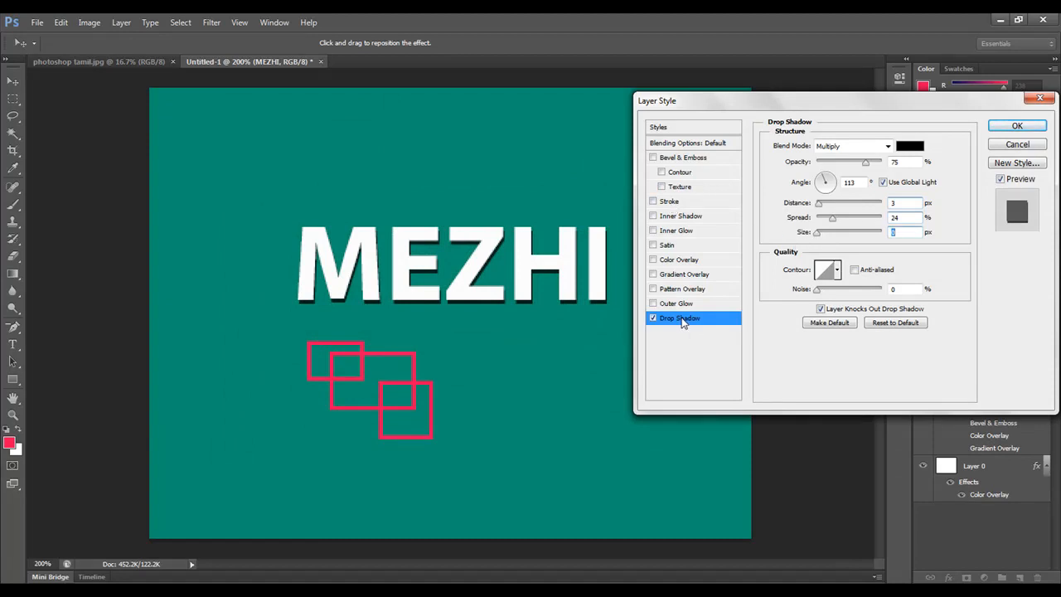
Step: Turn the Gradient Overlay back on and add a 3 px black outside Stroke to the text
left_click(688, 275)
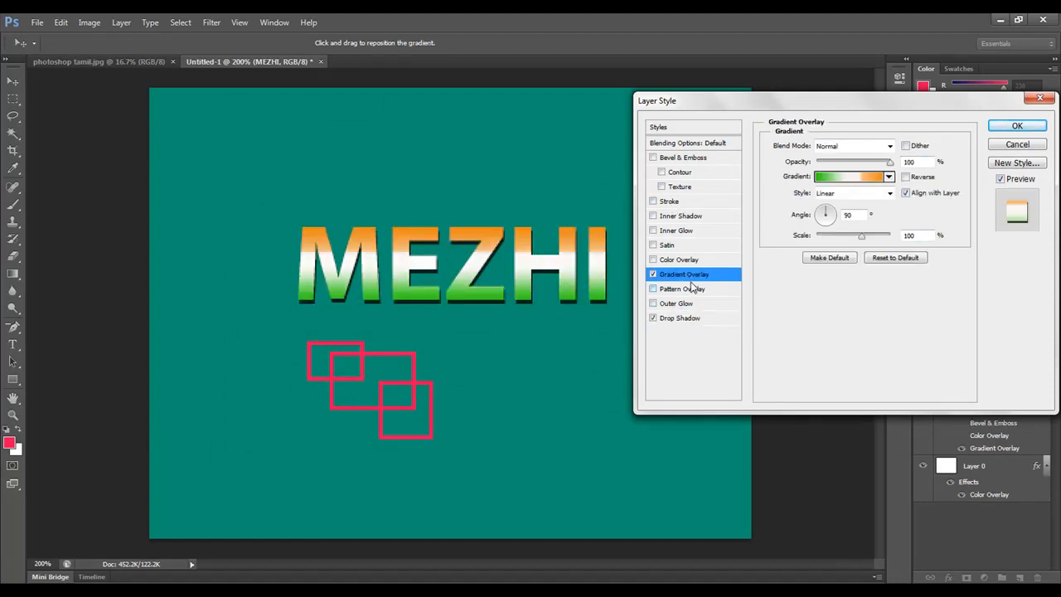
left_click(687, 201)
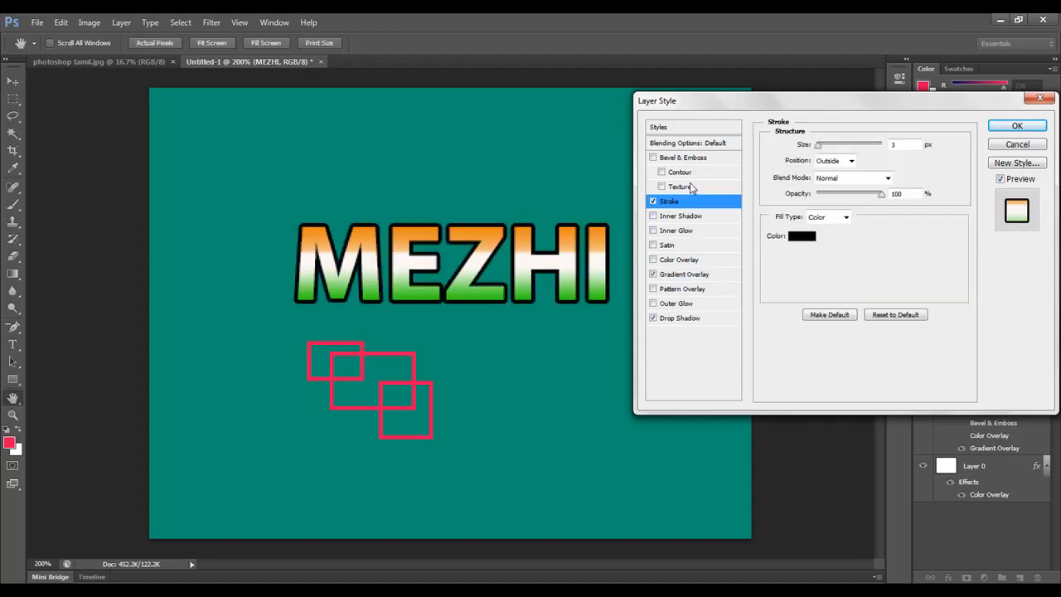